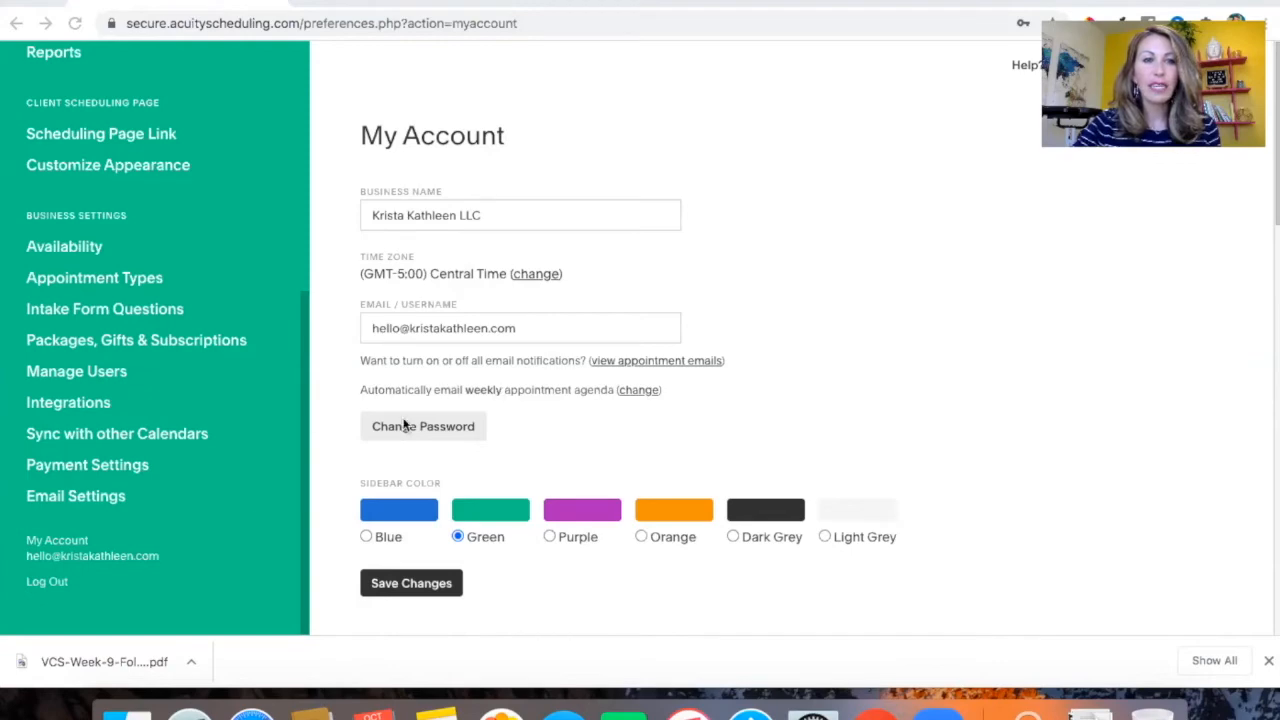
Review the current plan and the billing plan options on the My Account page.
scroll(565, 345, "down", 8)
scroll(565, 345, "down", 2)
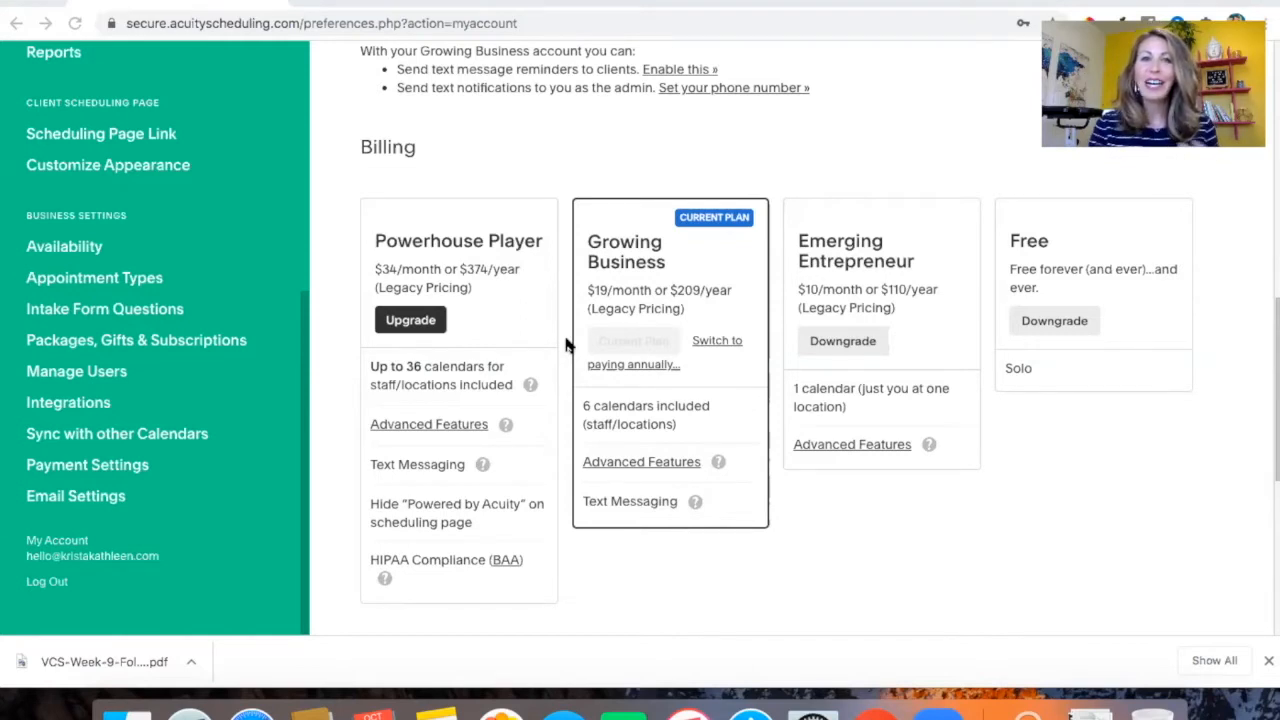
scroll(565, 345, "up", 3)
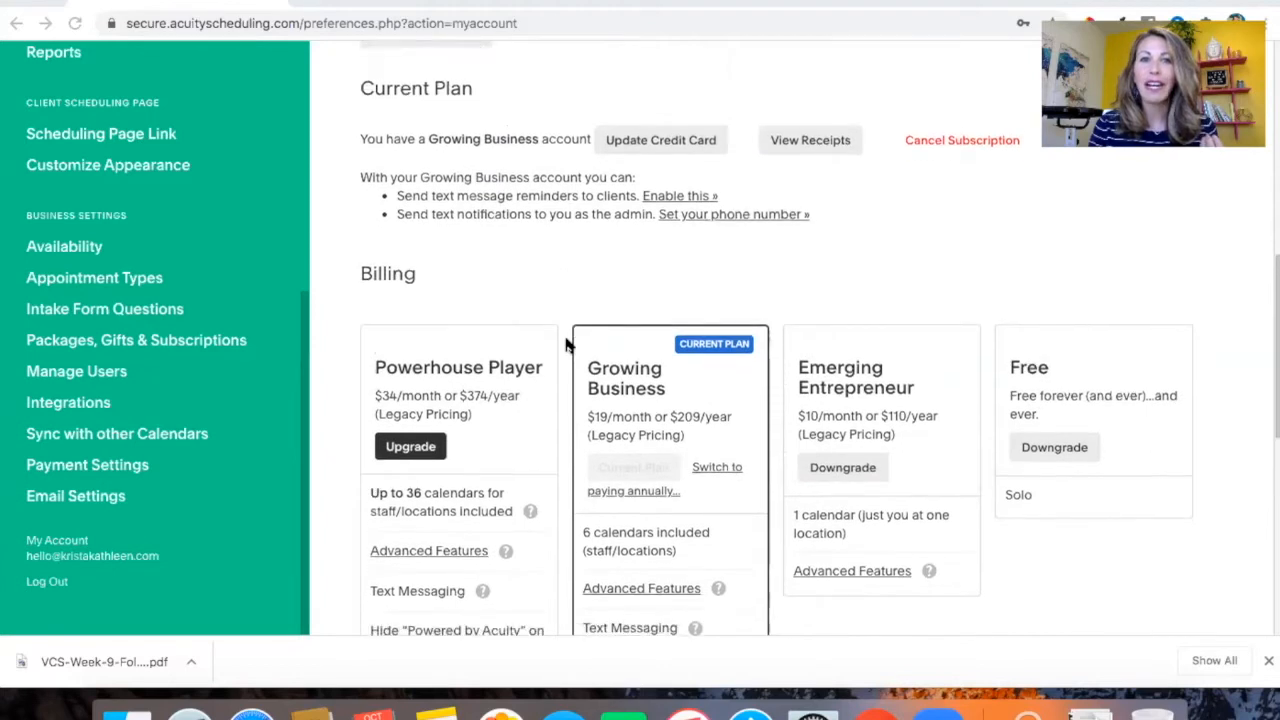
scroll(565, 345, "down", 2)
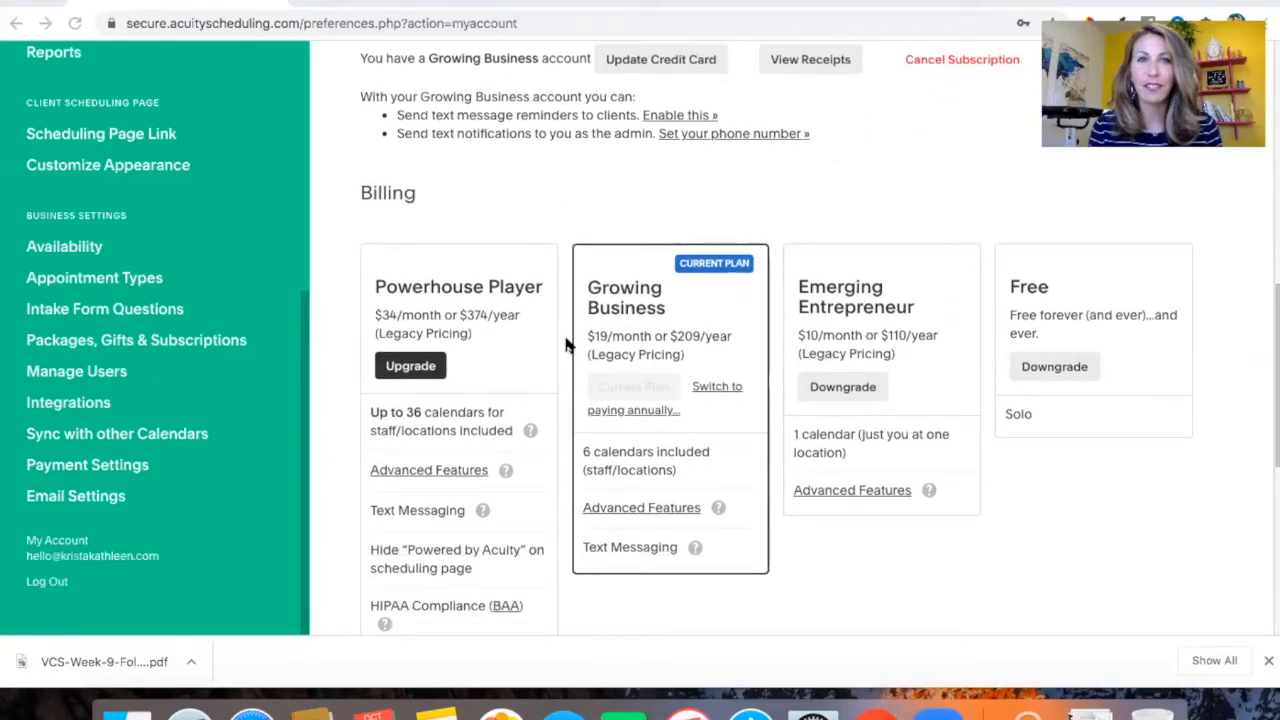
scroll(565, 345, "up", 10)
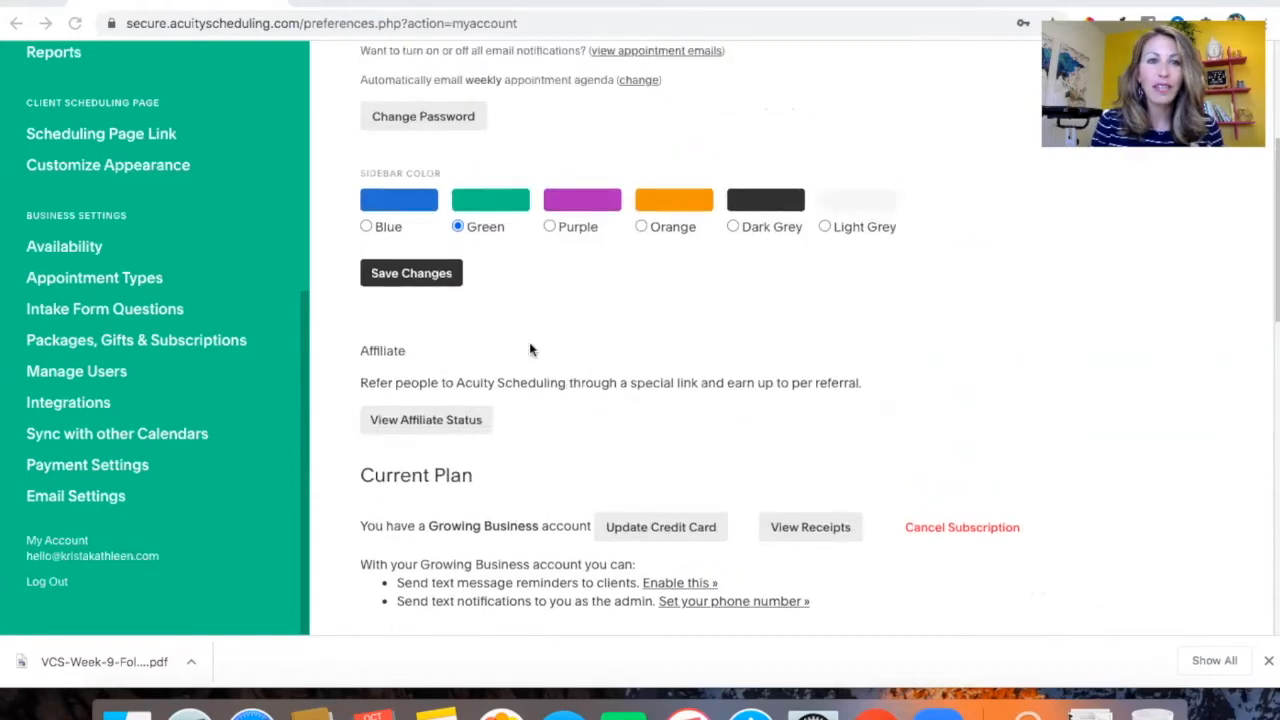
View the affiliate status with its referral link and referral payments, and return to My Account.
left_click(416, 427)
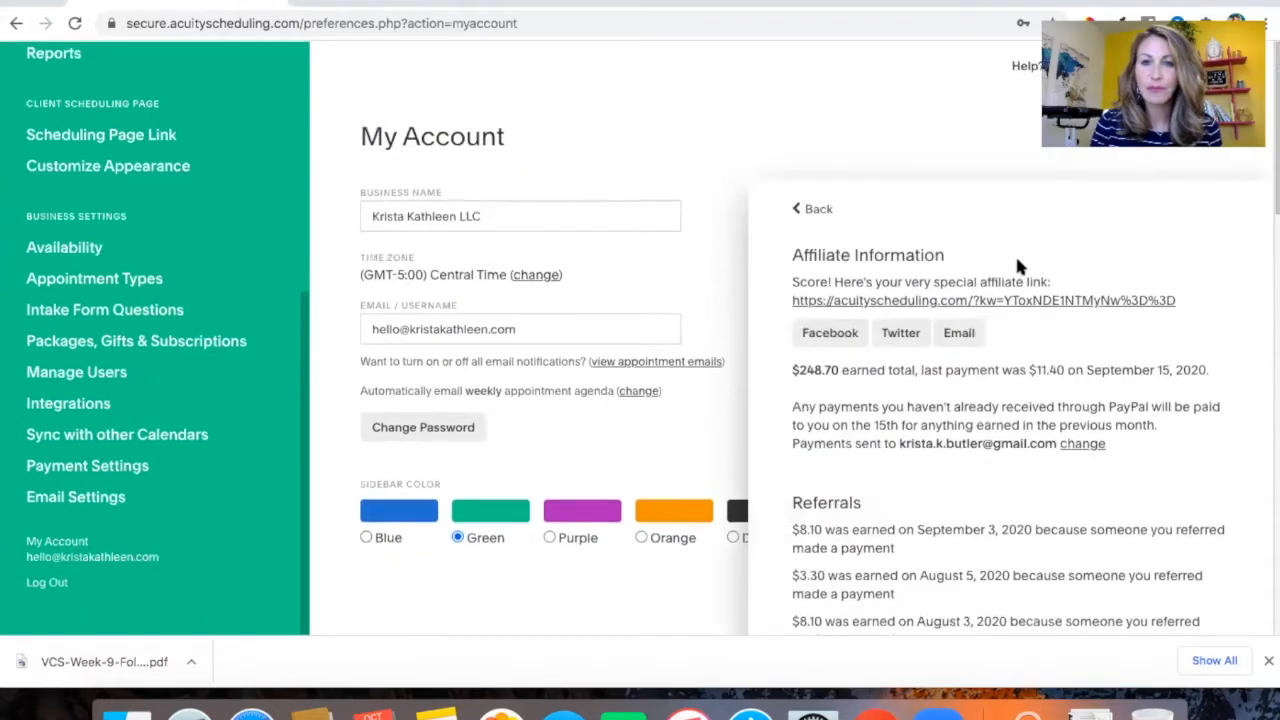
scroll(969, 378, "down", 4)
scroll(962, 482, "down", 5)
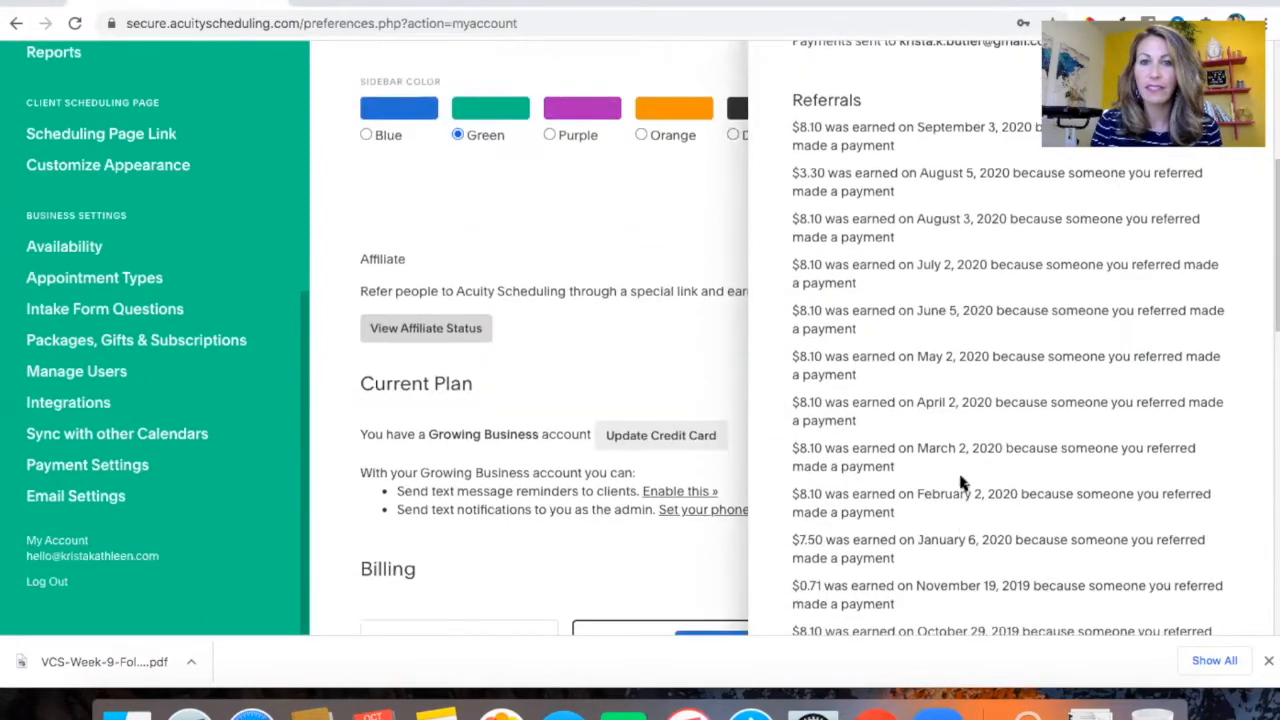
scroll(957, 403, "up", 5)
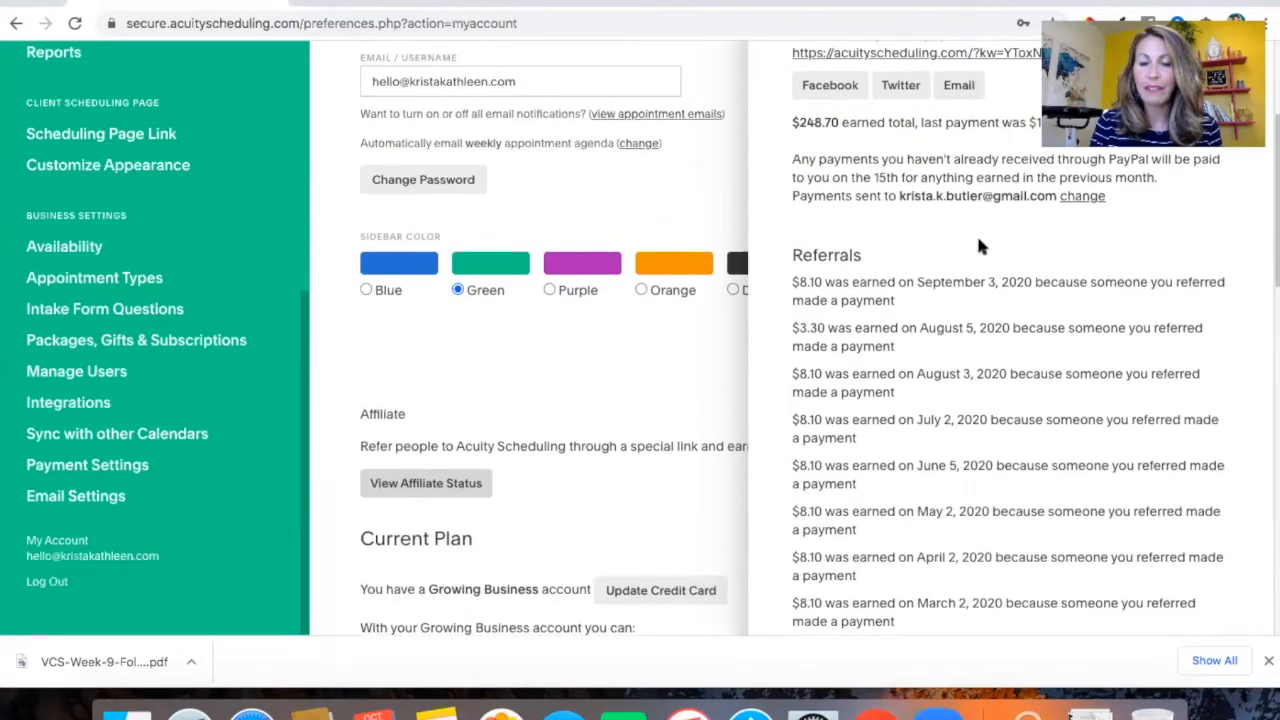
scroll(943, 310, "up", 3)
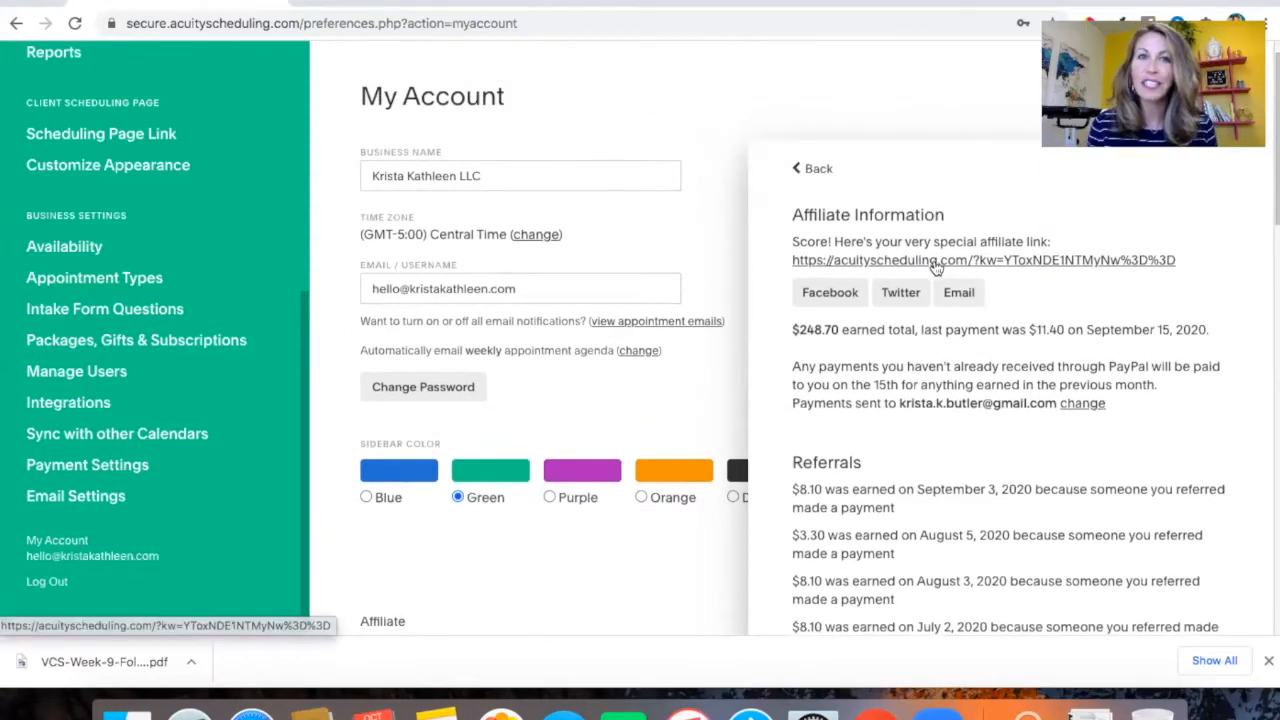
left_click(814, 170)
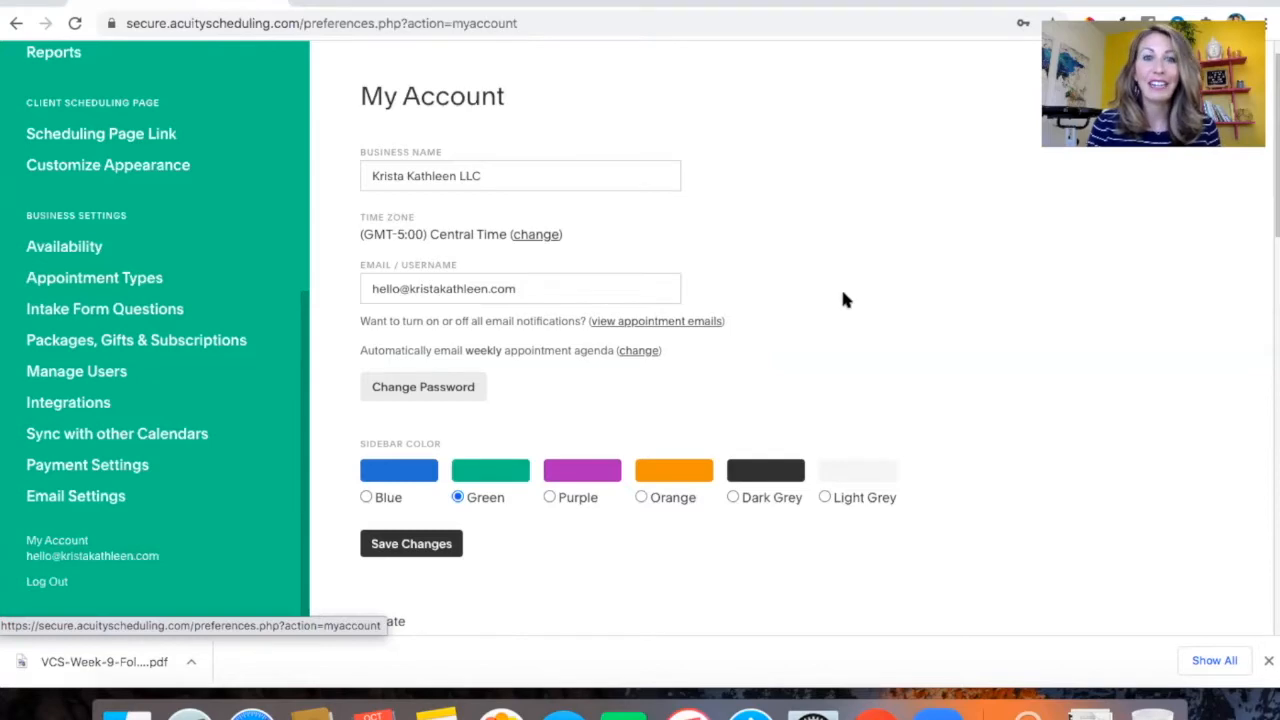
Open the Customize Appearance settings for the client scheduling page.
scroll(843, 294, "down", 5)
scroll(843, 298, "down", 4)
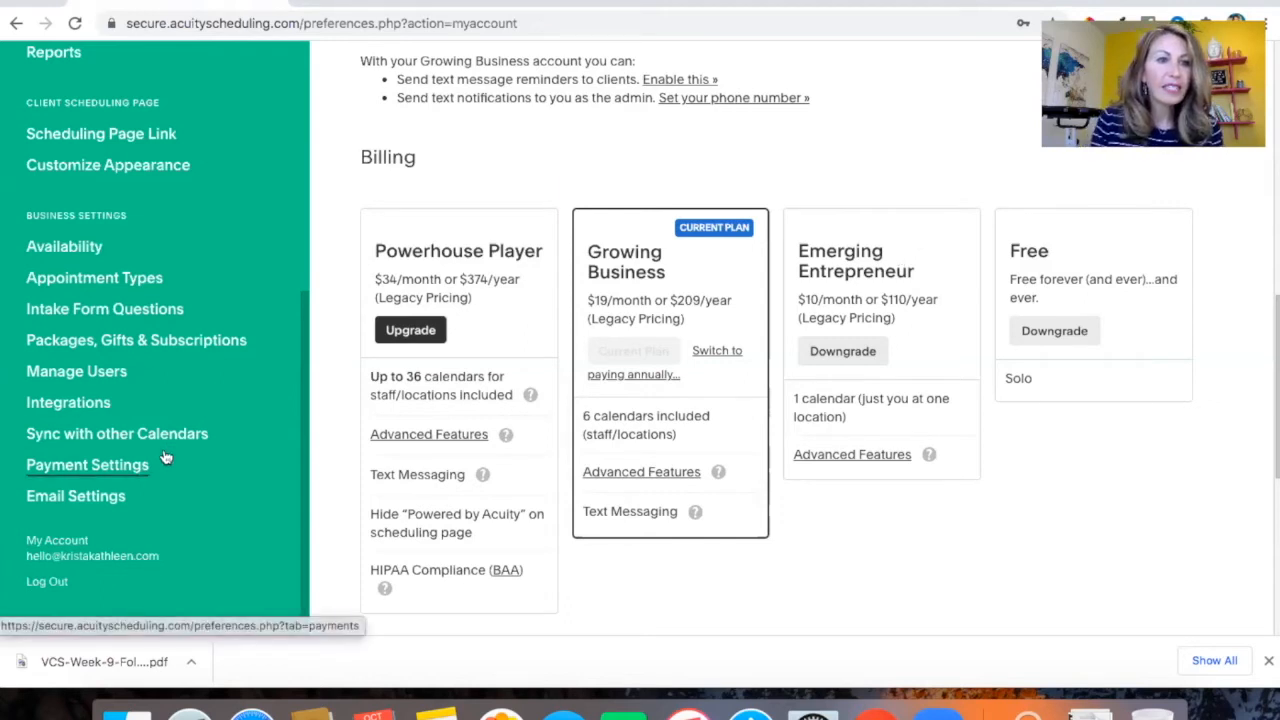
scroll(166, 457, "up", 3)
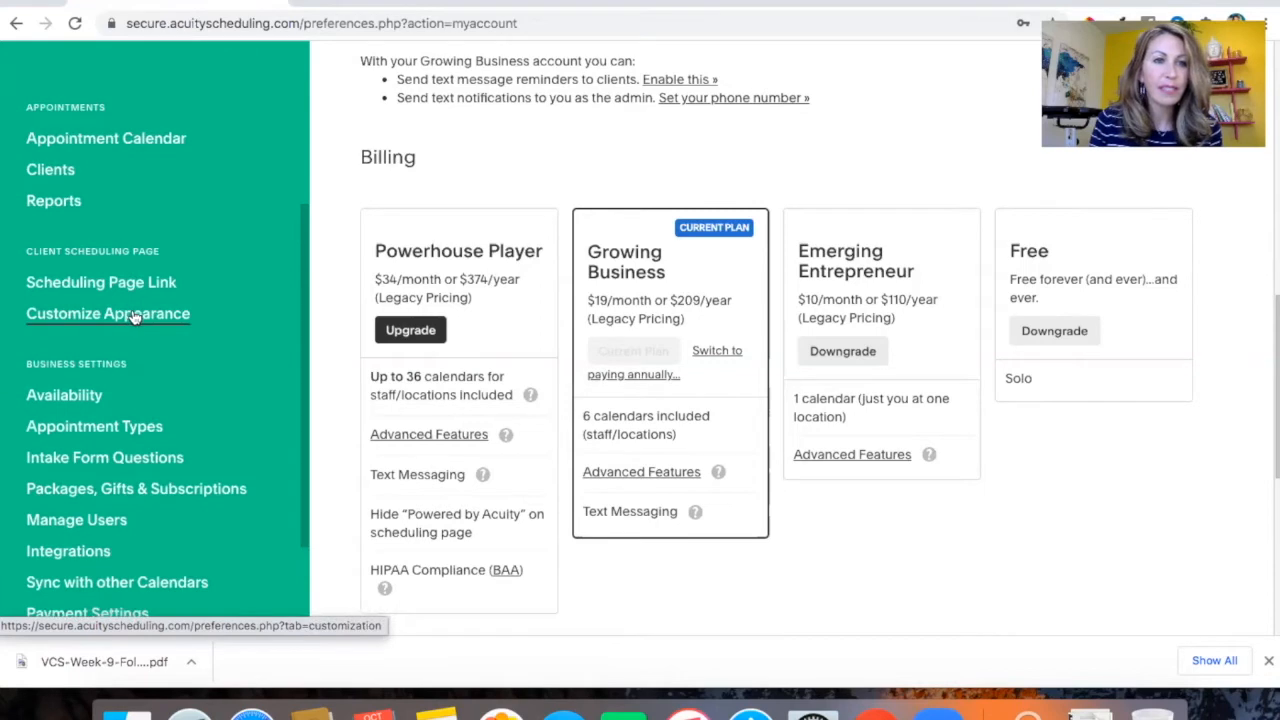
left_click(132, 314)
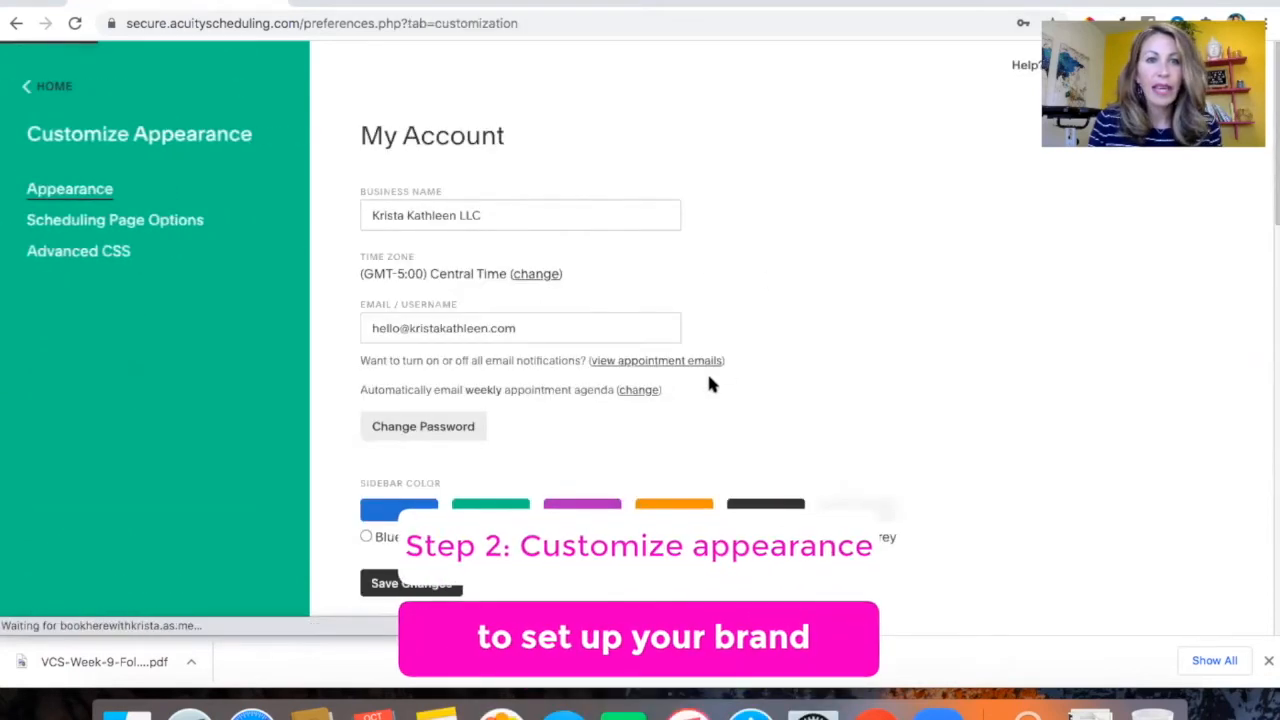
Examine the appearance settings, including template, business name, logo, scheduling instructions, time zone, font and colors.
scroll(708, 383, "down", 3)
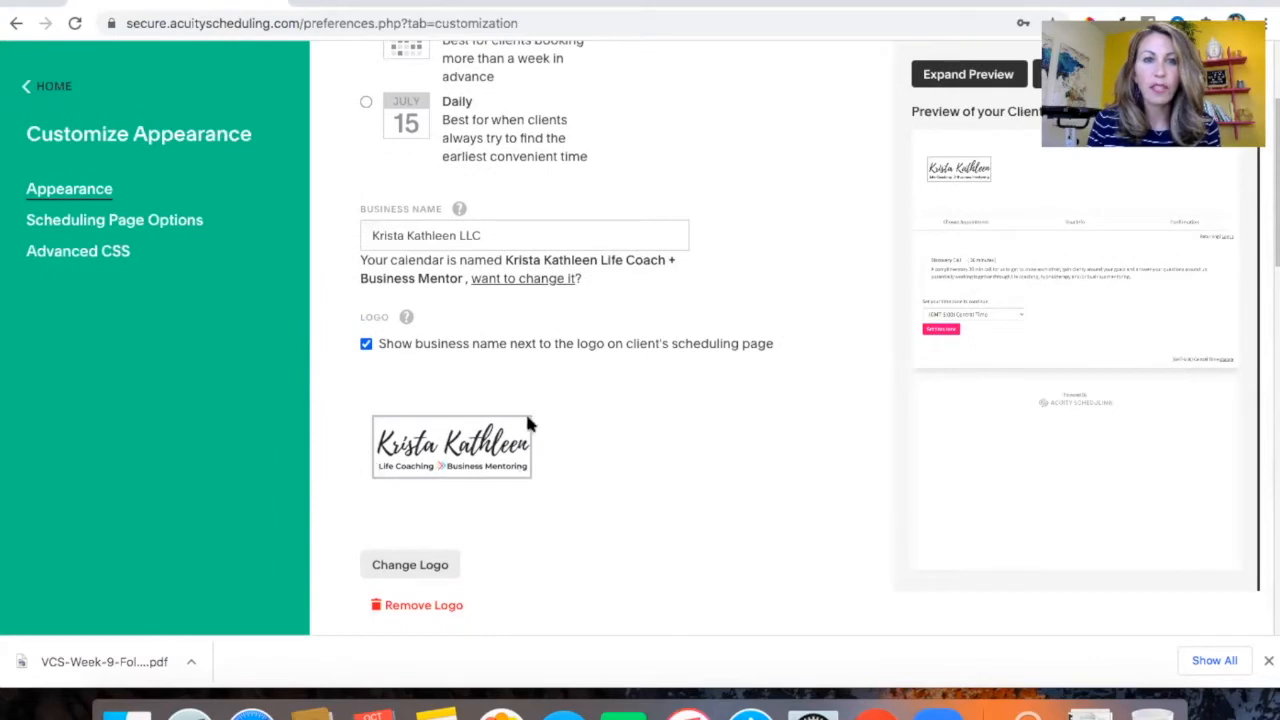
scroll(529, 424, "down", 2)
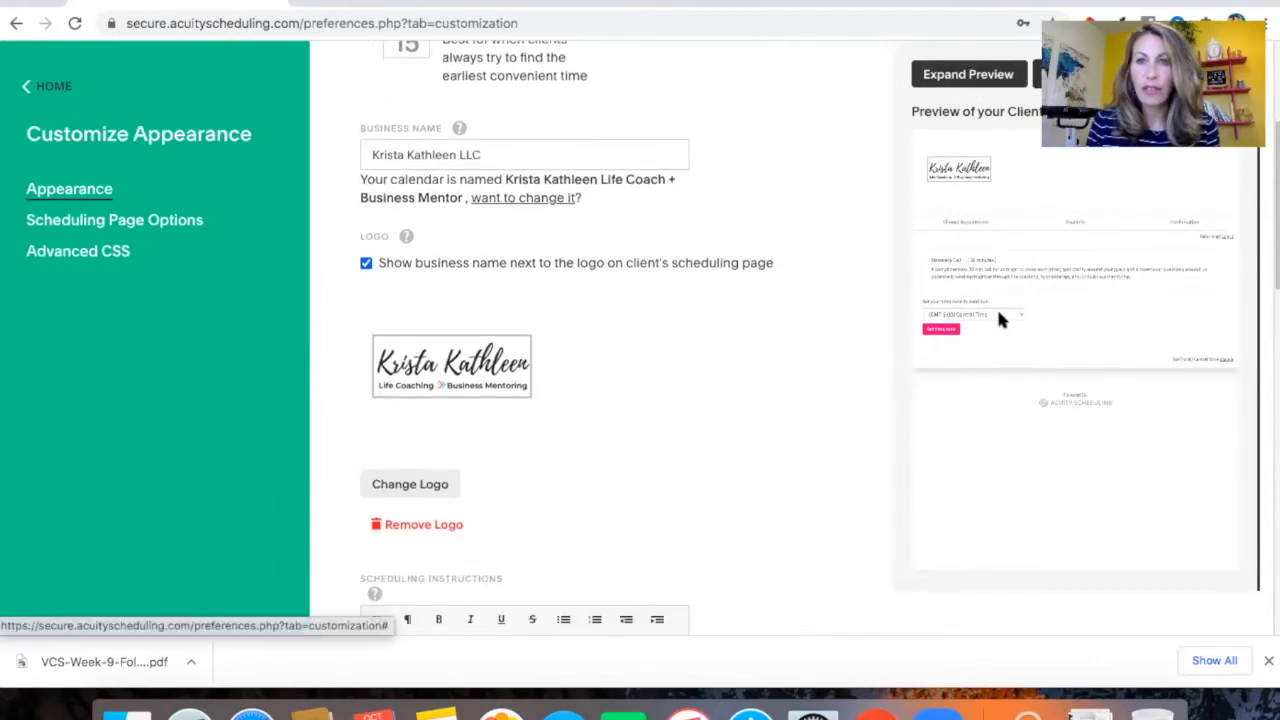
scroll(996, 316, "up", 3)
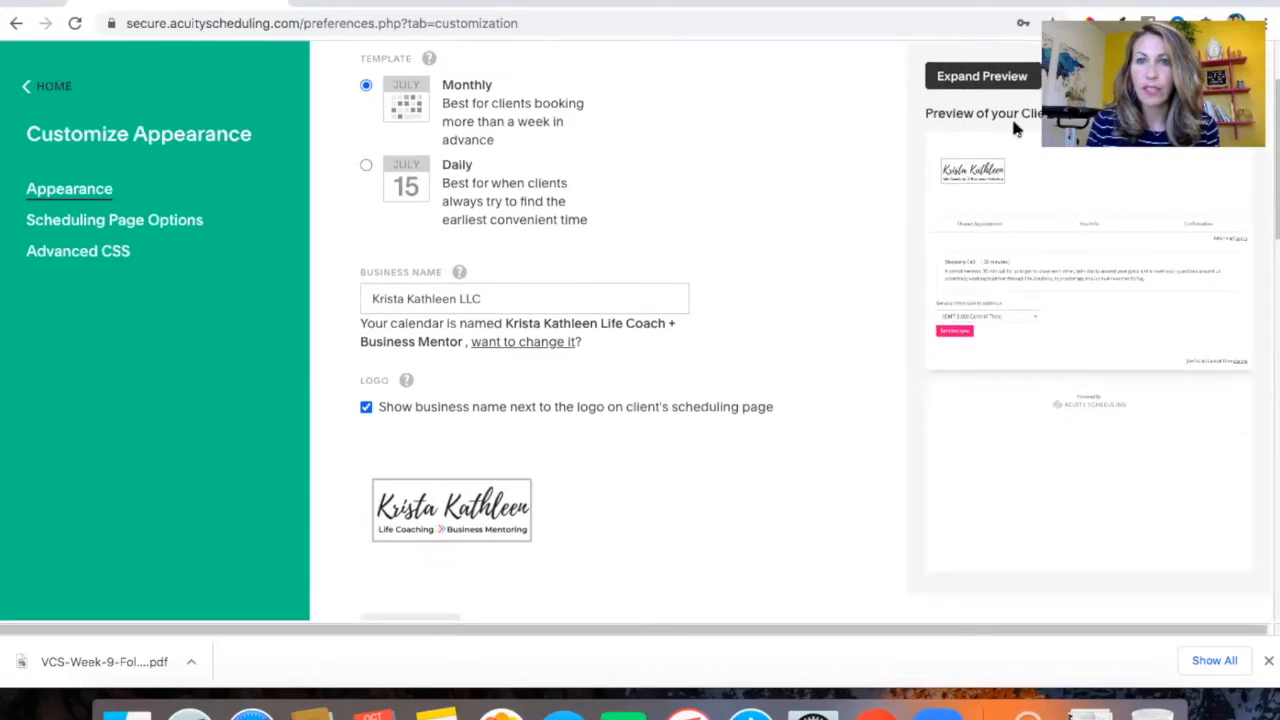
scroll(723, 326, "down", 5)
scroll(727, 326, "down", 6)
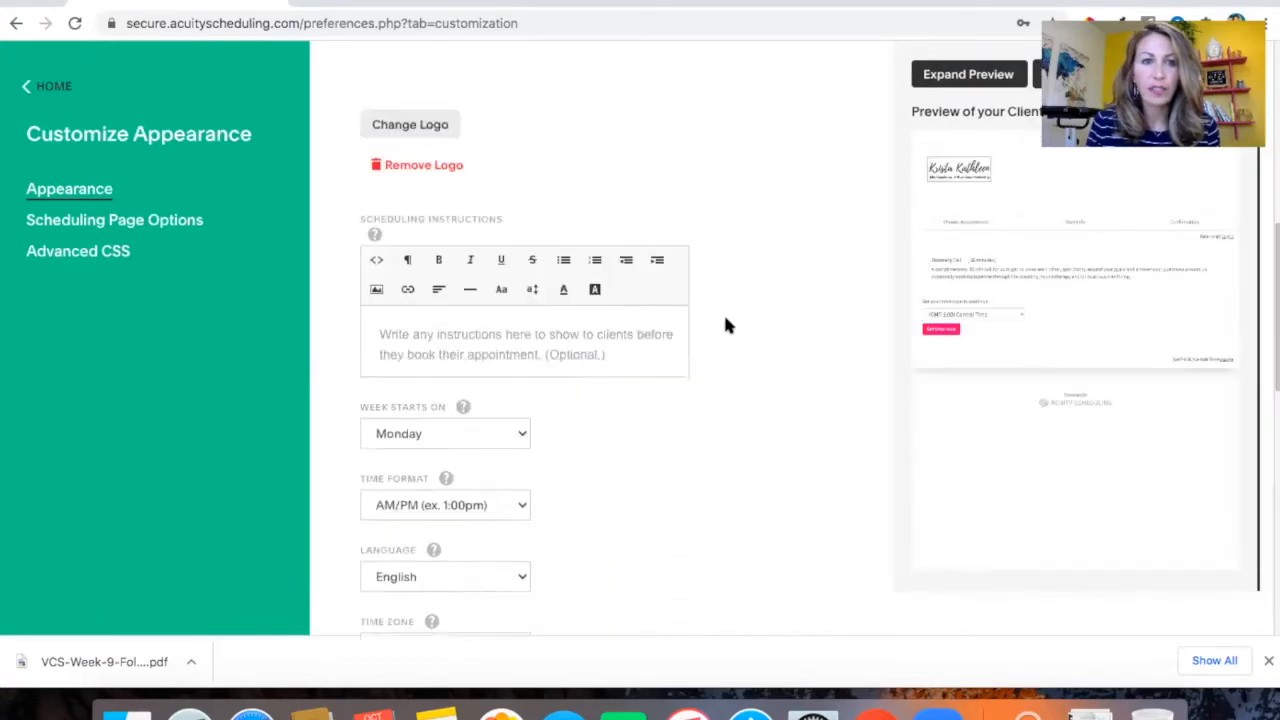
scroll(727, 326, "up", 3)
scroll(727, 326, "down", 4)
scroll(726, 322, "down", 10)
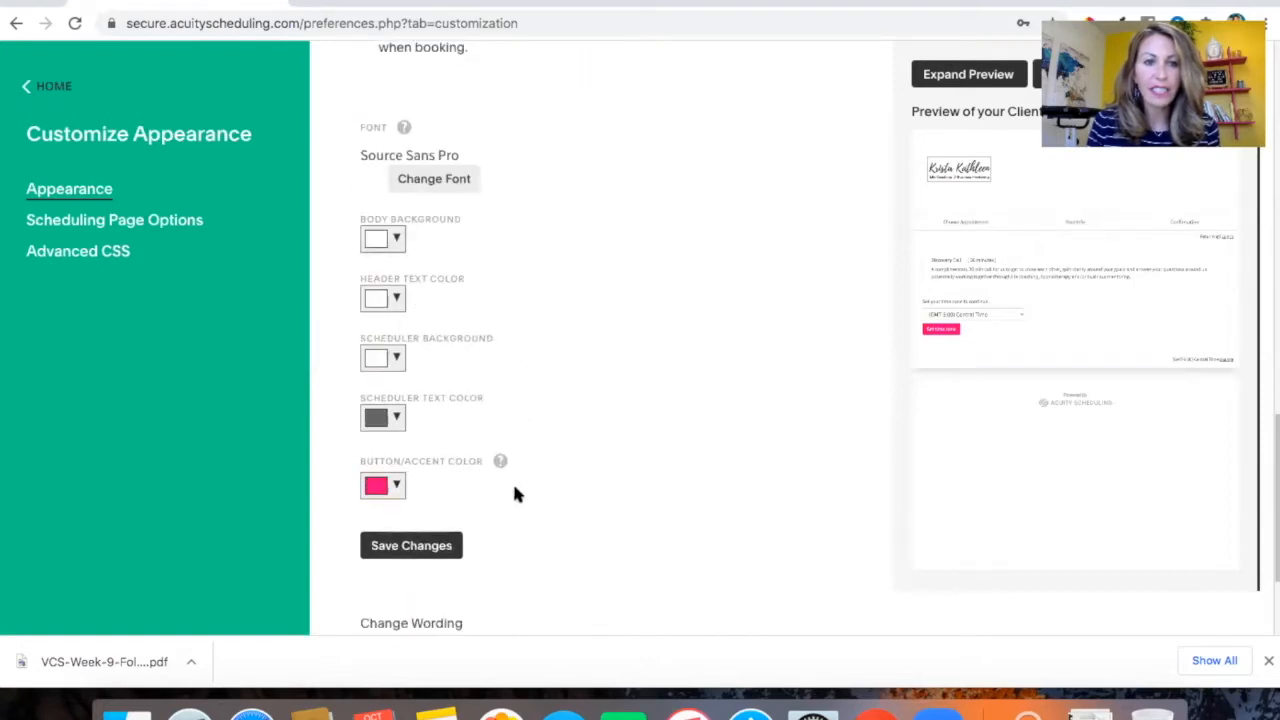
scroll(515, 493, "down", 3)
scroll(515, 493, "up", 7)
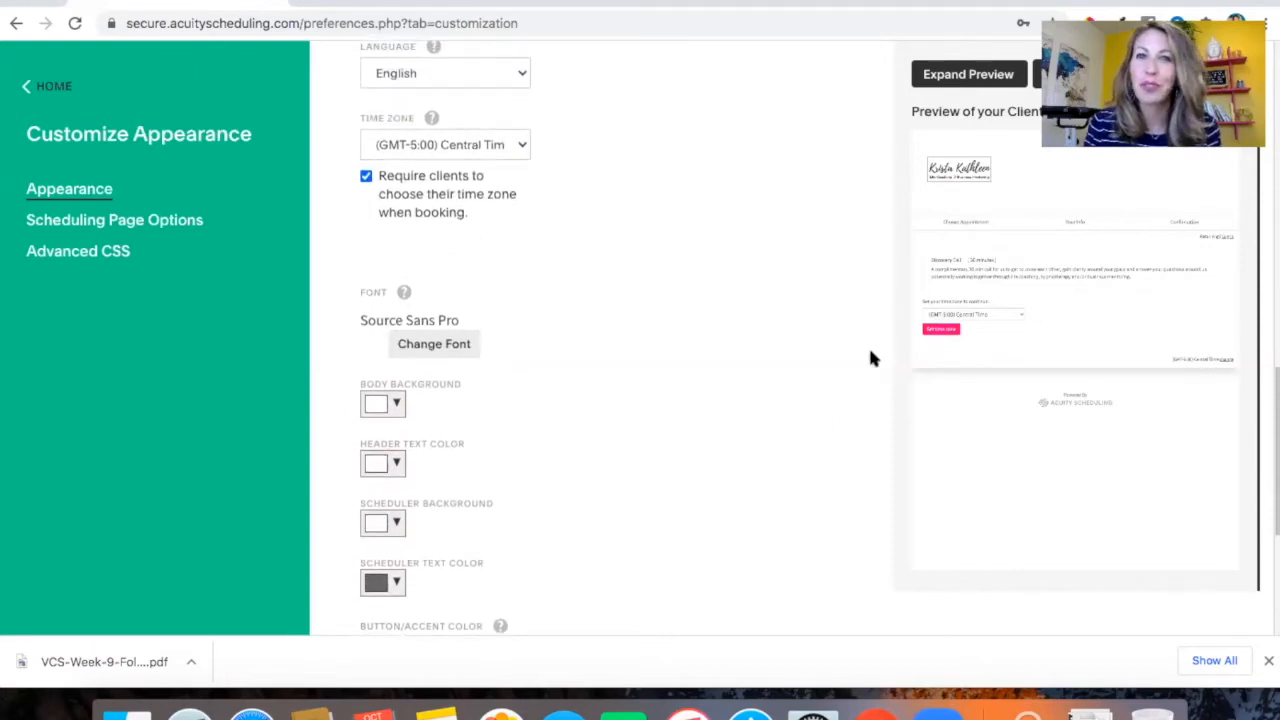
Expand the preview of the client's scheduling page, look through it, and close the preview.
left_click(973, 80)
scroll(795, 390, "down", 1)
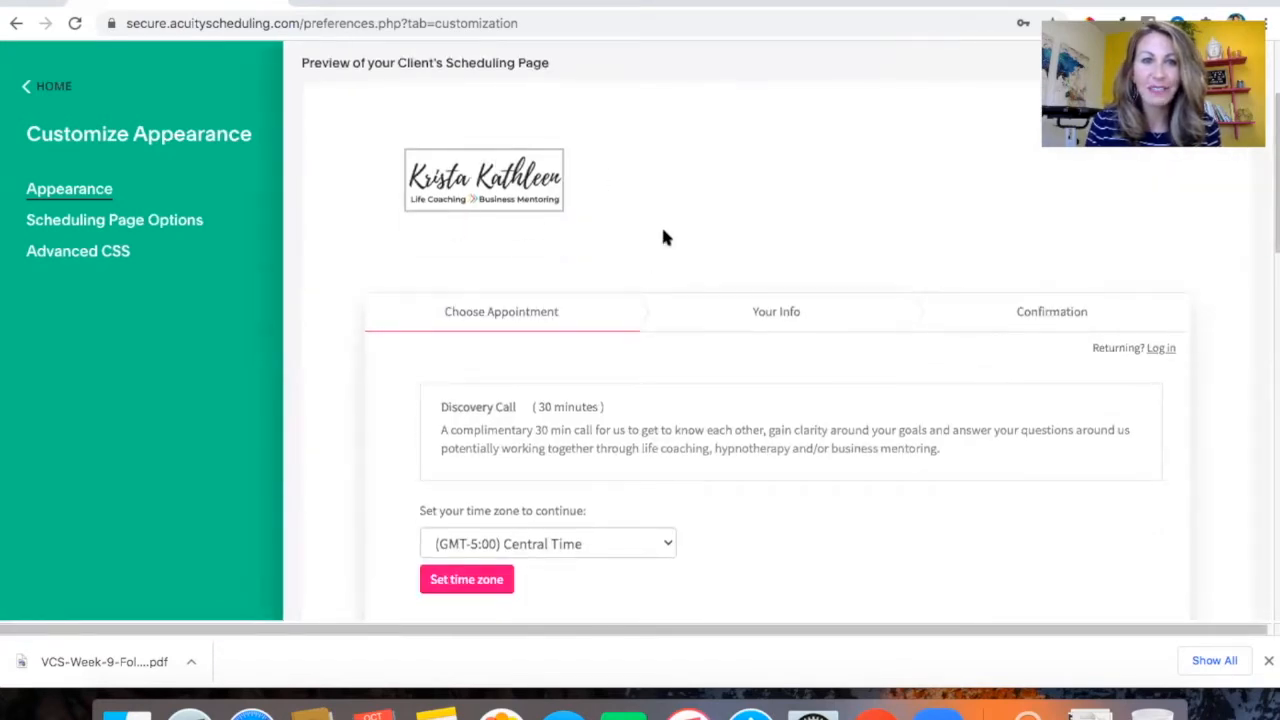
scroll(663, 237, "down", 3)
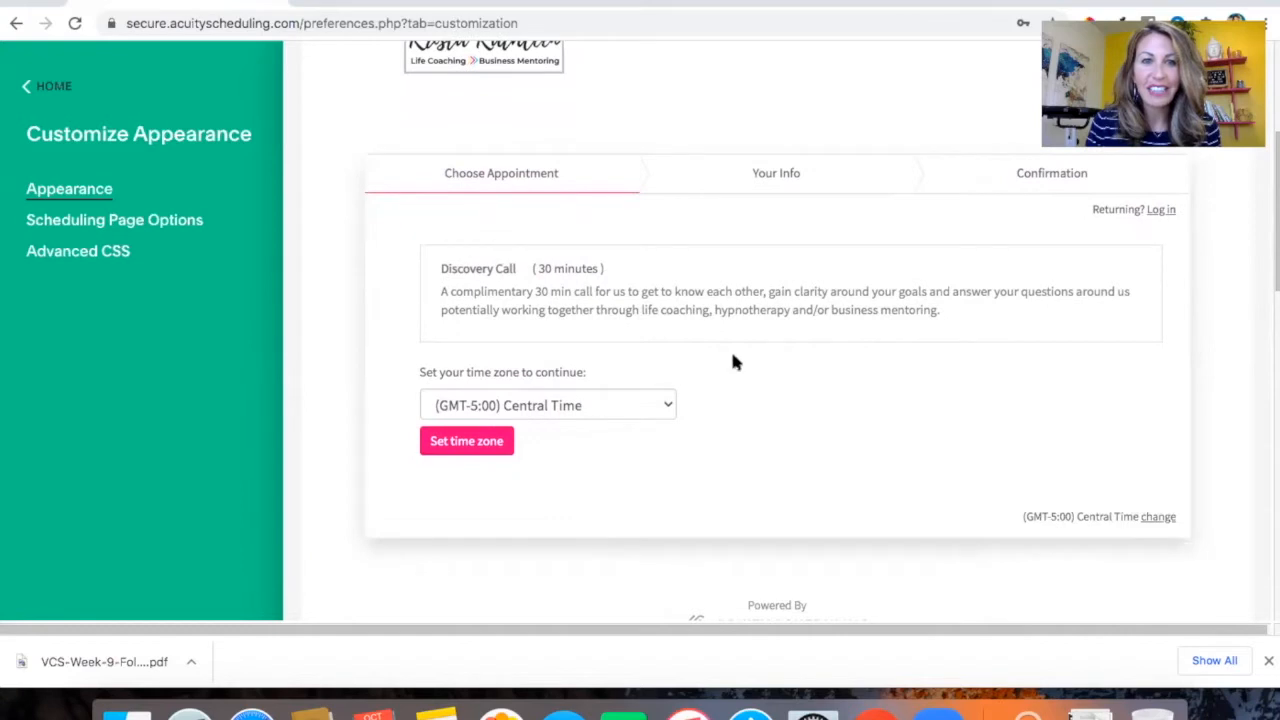
scroll(764, 331, "down", 1)
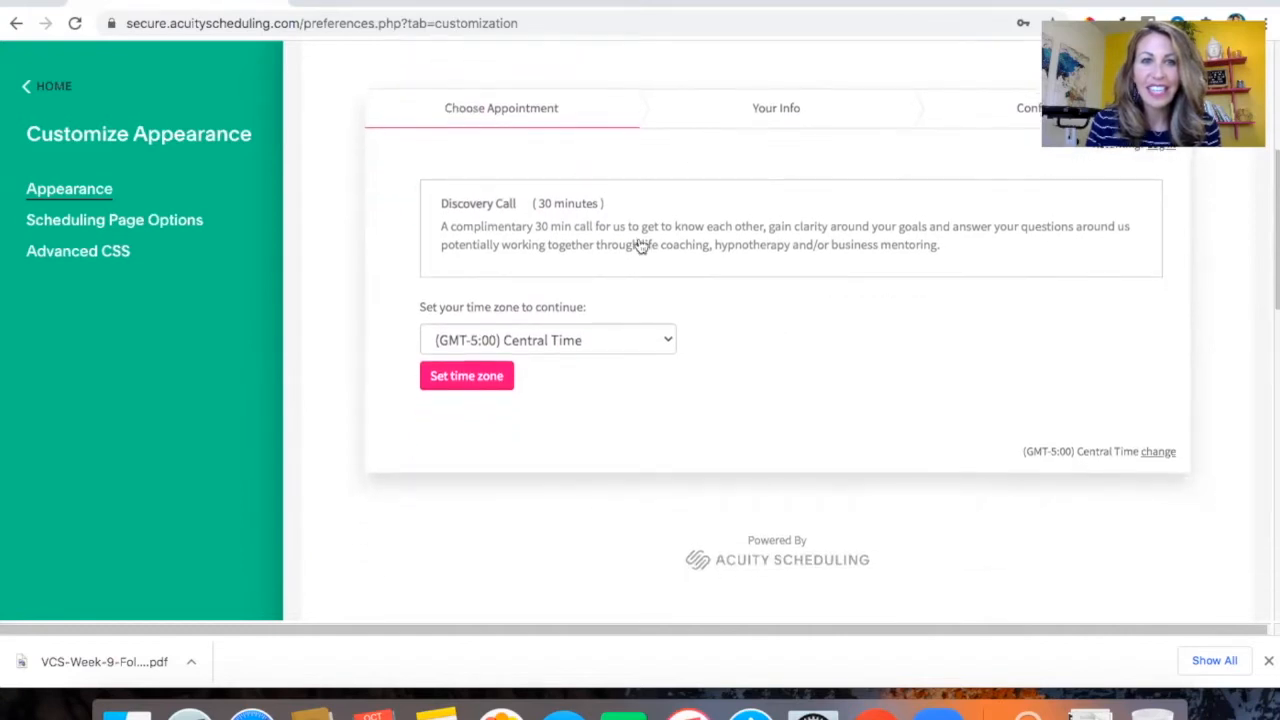
scroll(729, 288, "up", 1)
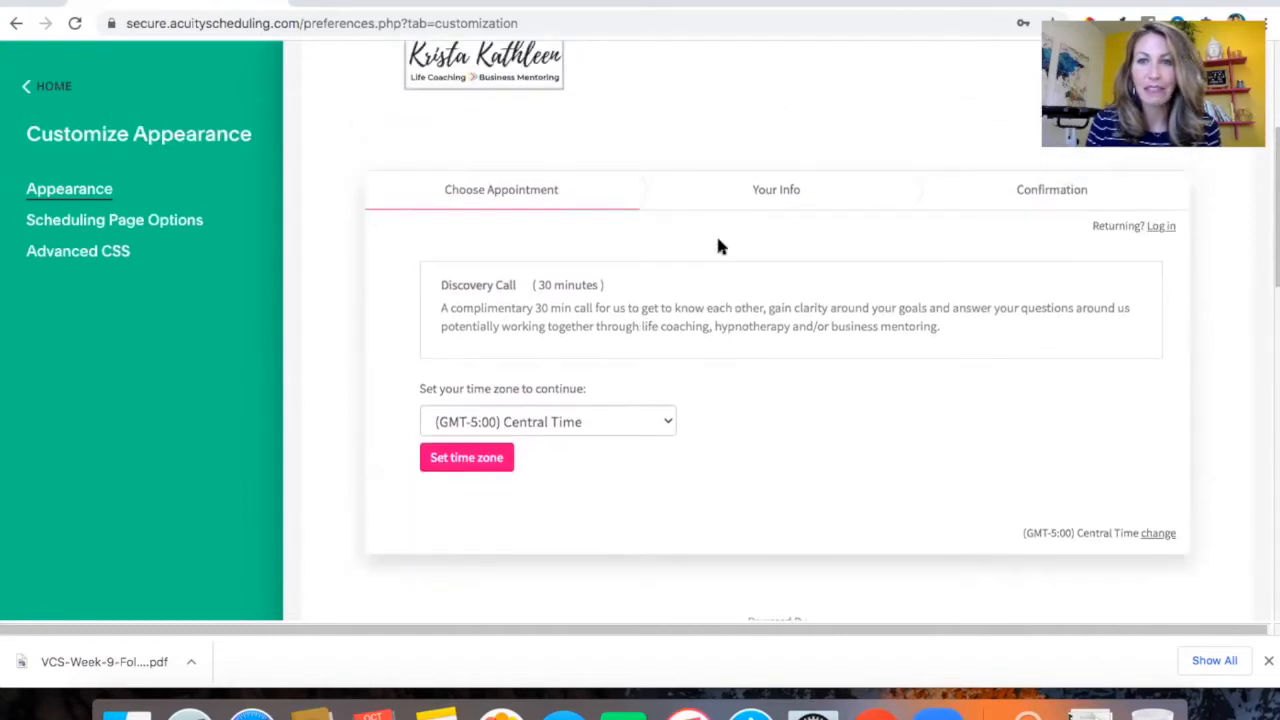
scroll(716, 246, "up", 3)
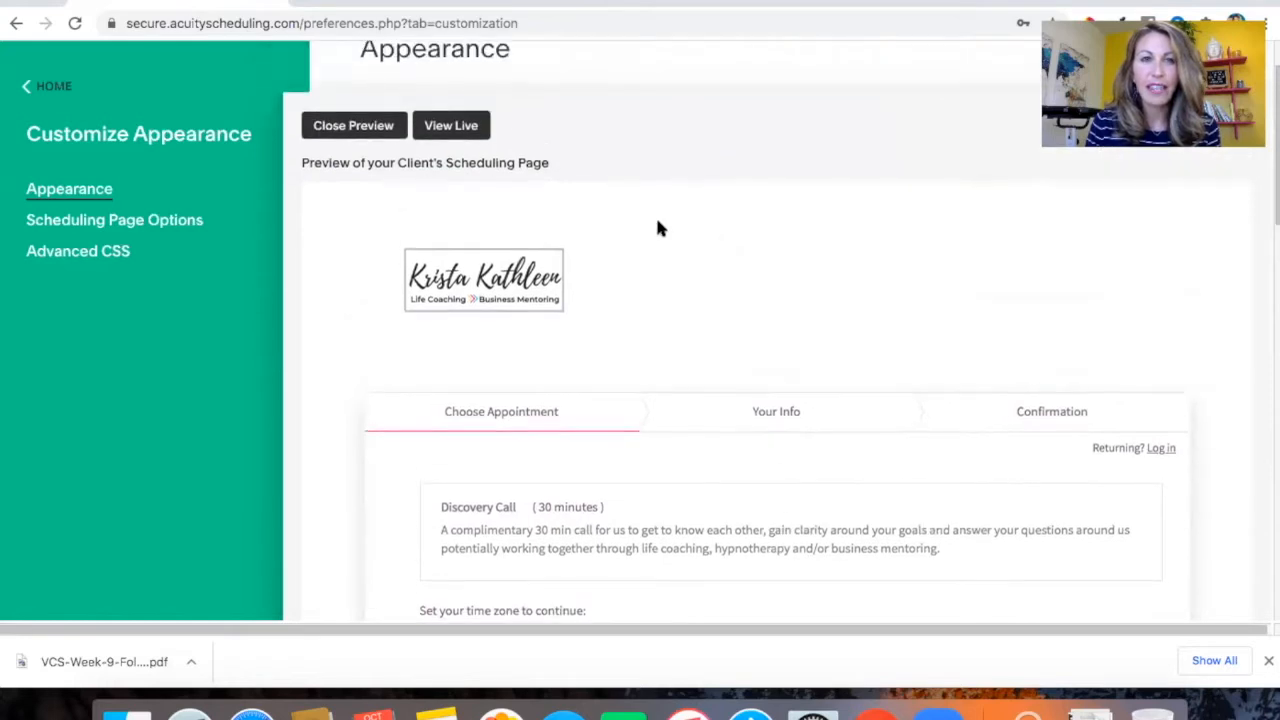
left_click(355, 126)
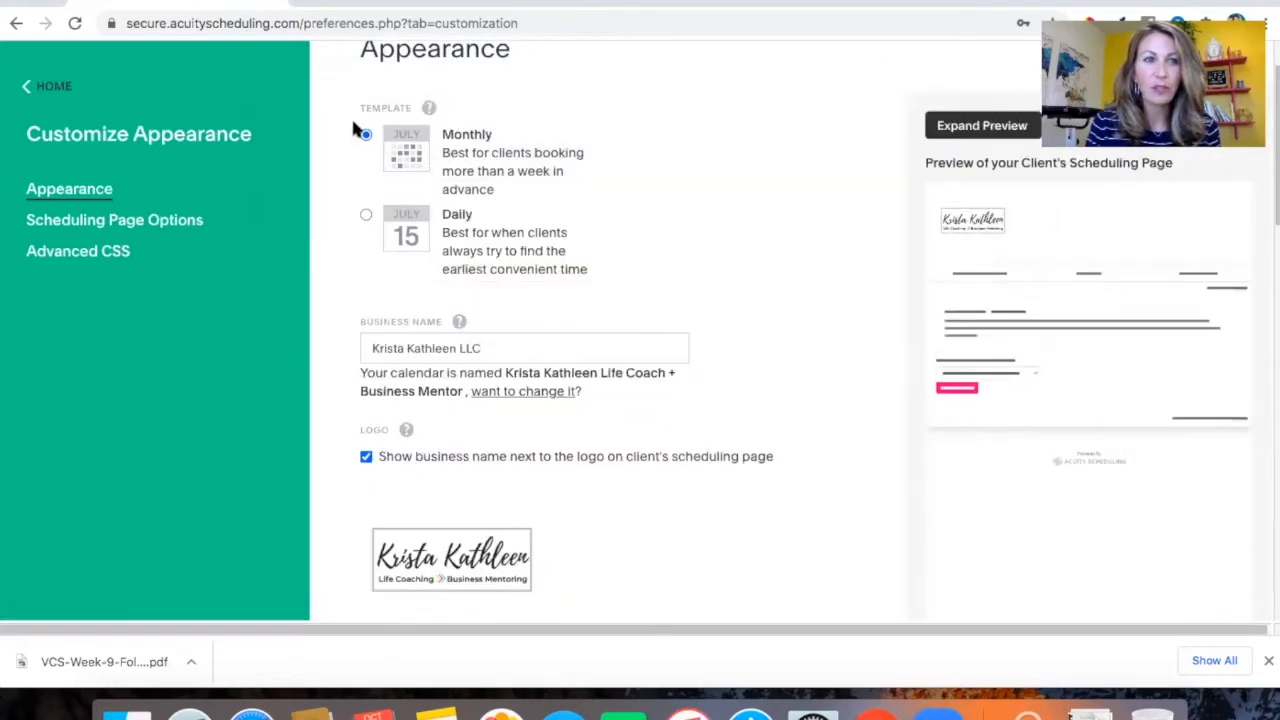
Return to the home area and open the Appointment Types settings.
left_click(56, 88)
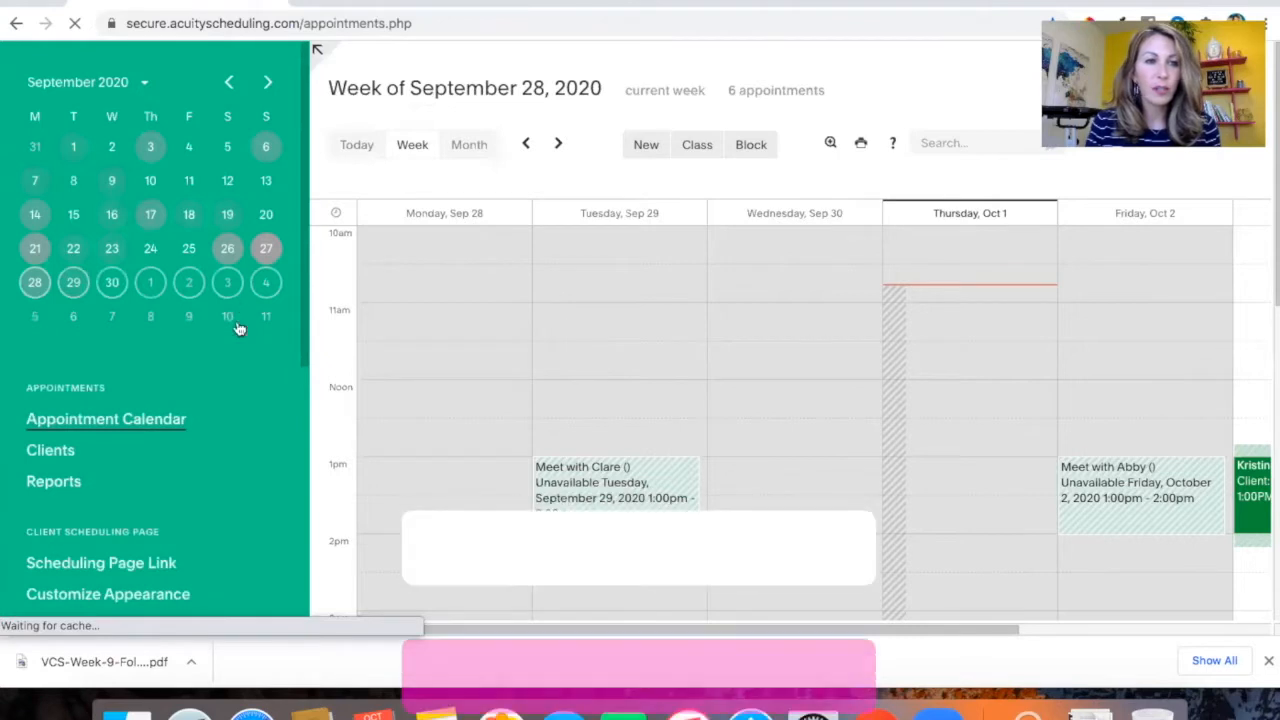
scroll(218, 471, "down", 3)
scroll(218, 471, "down", 4)
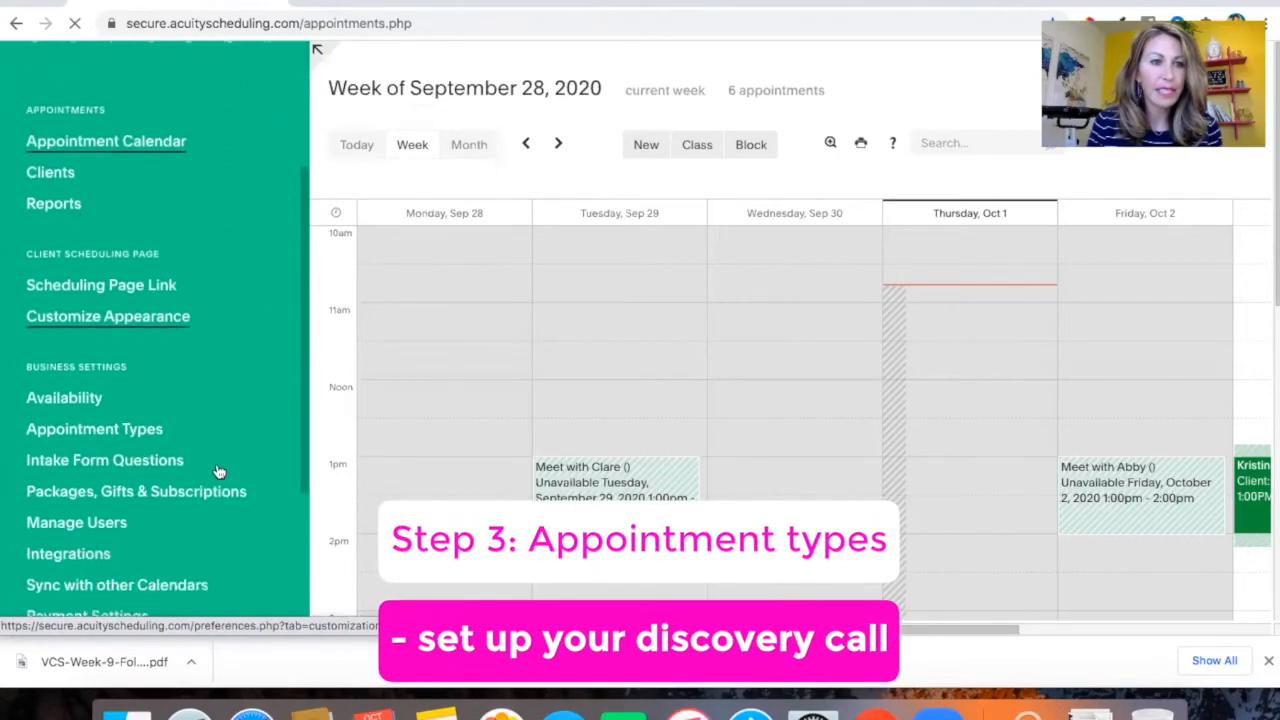
left_click(84, 404)
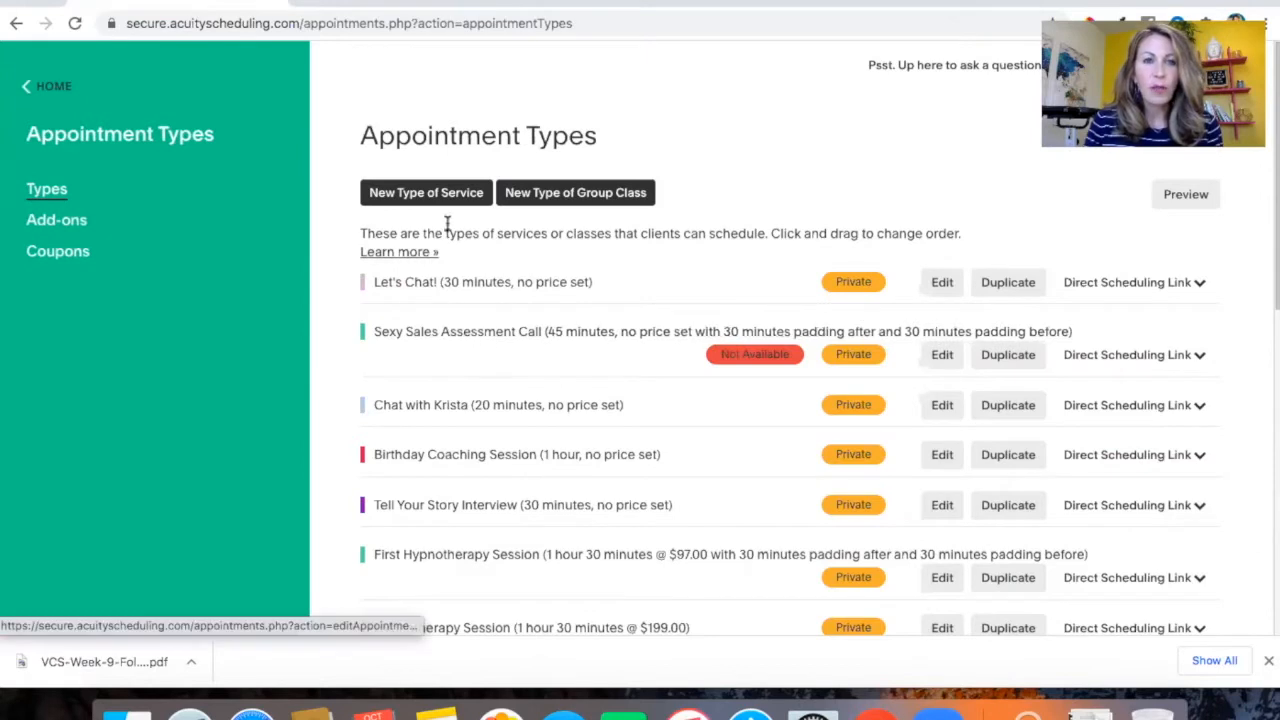
Examine the new service form, including its longer description, duration, price, category, picture and access options, and return to the appointment types list.
left_click(421, 194)
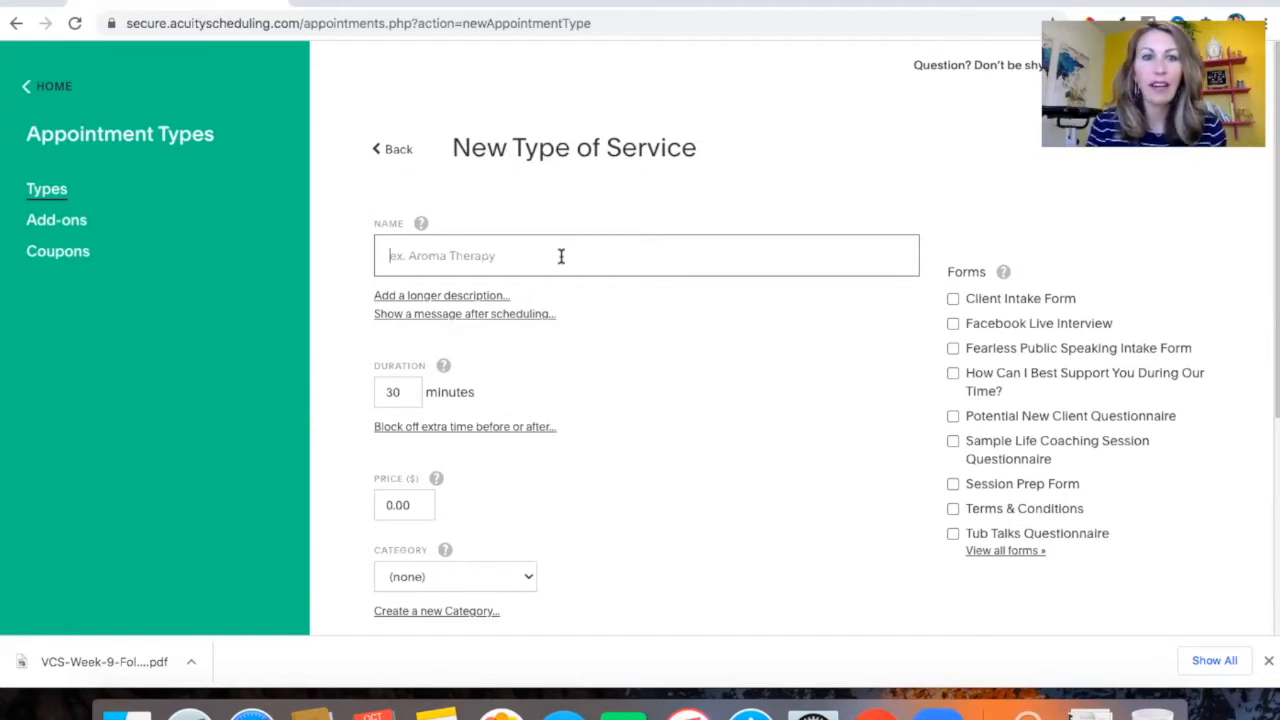
left_click(443, 299)
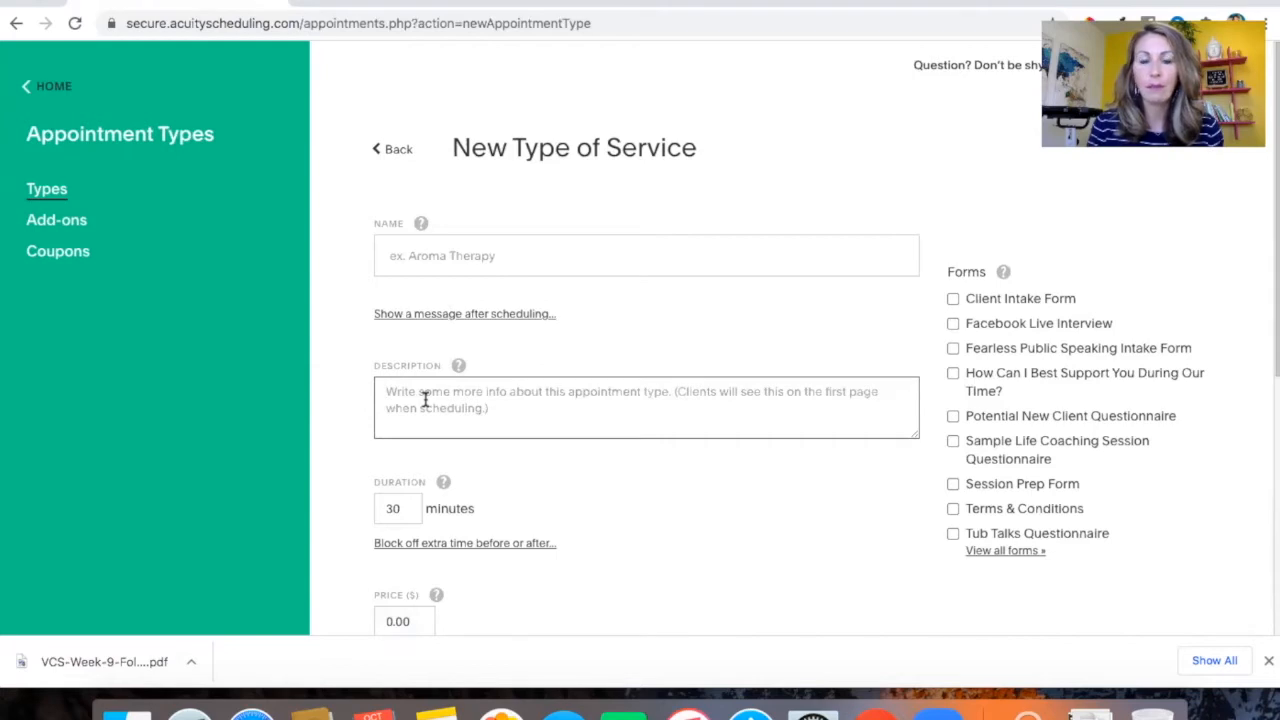
scroll(424, 398, "down", 5)
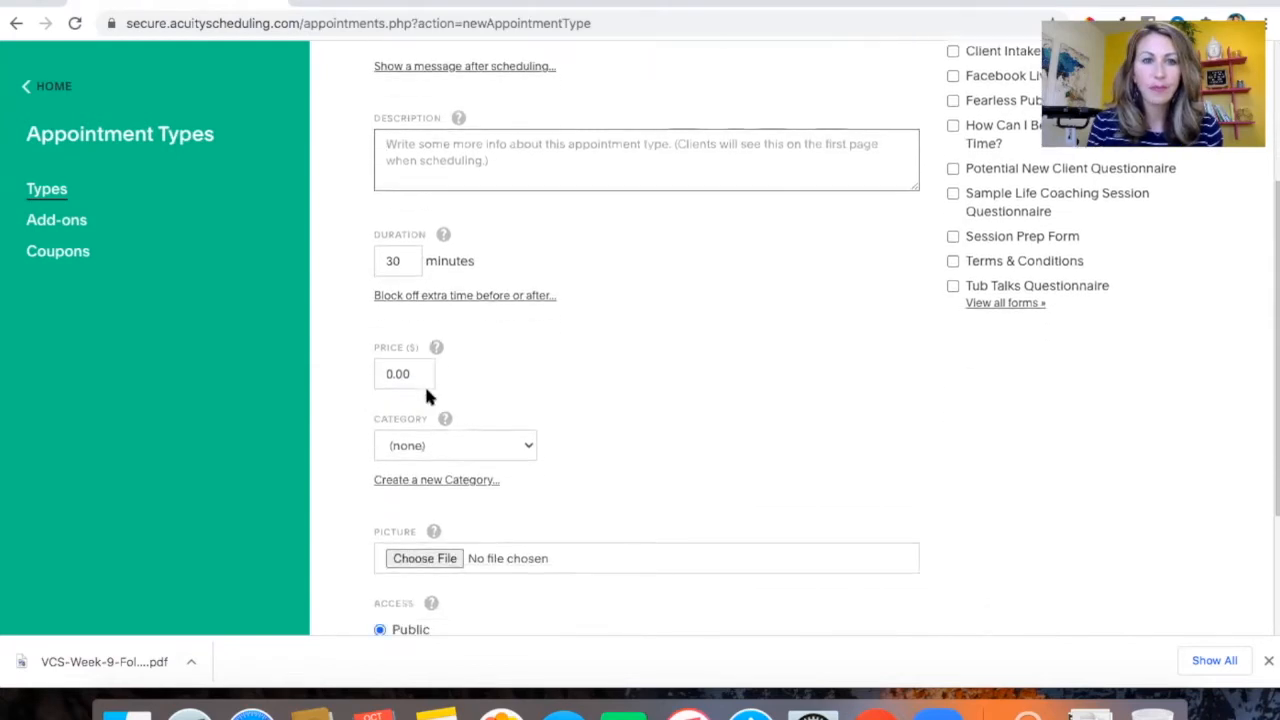
scroll(570, 417, "down", 2)
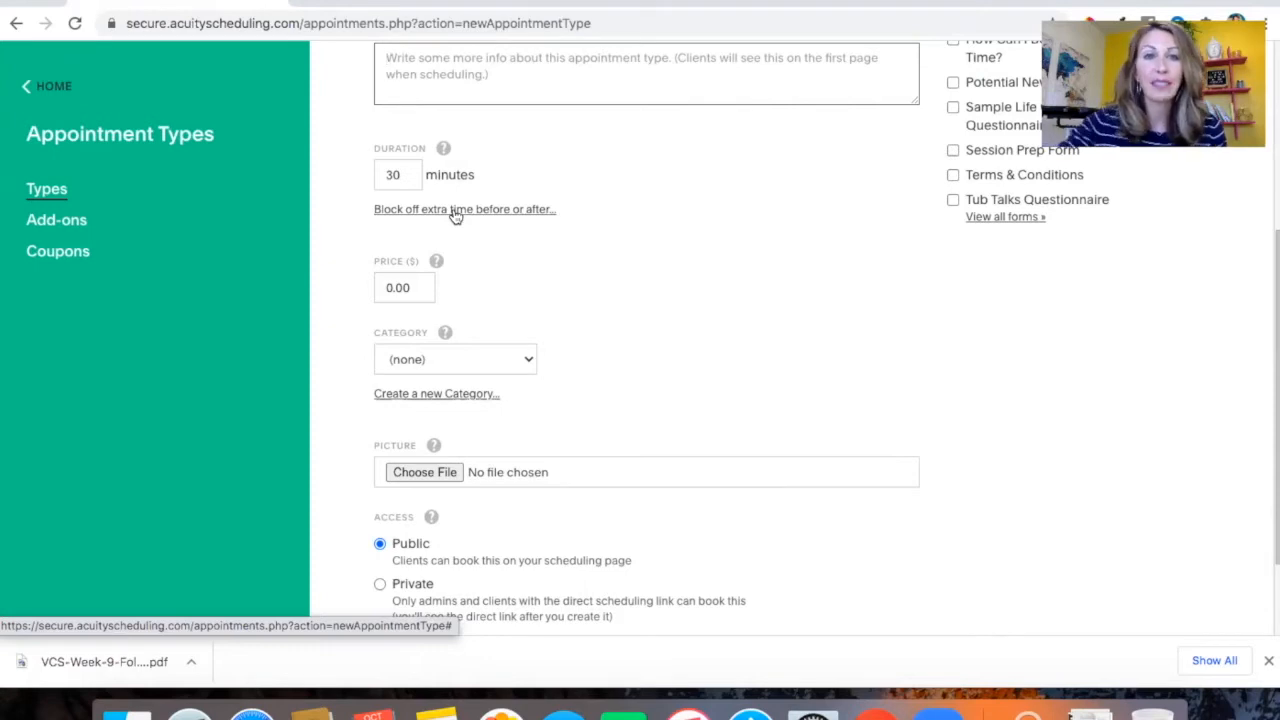
scroll(455, 215, "down", 2)
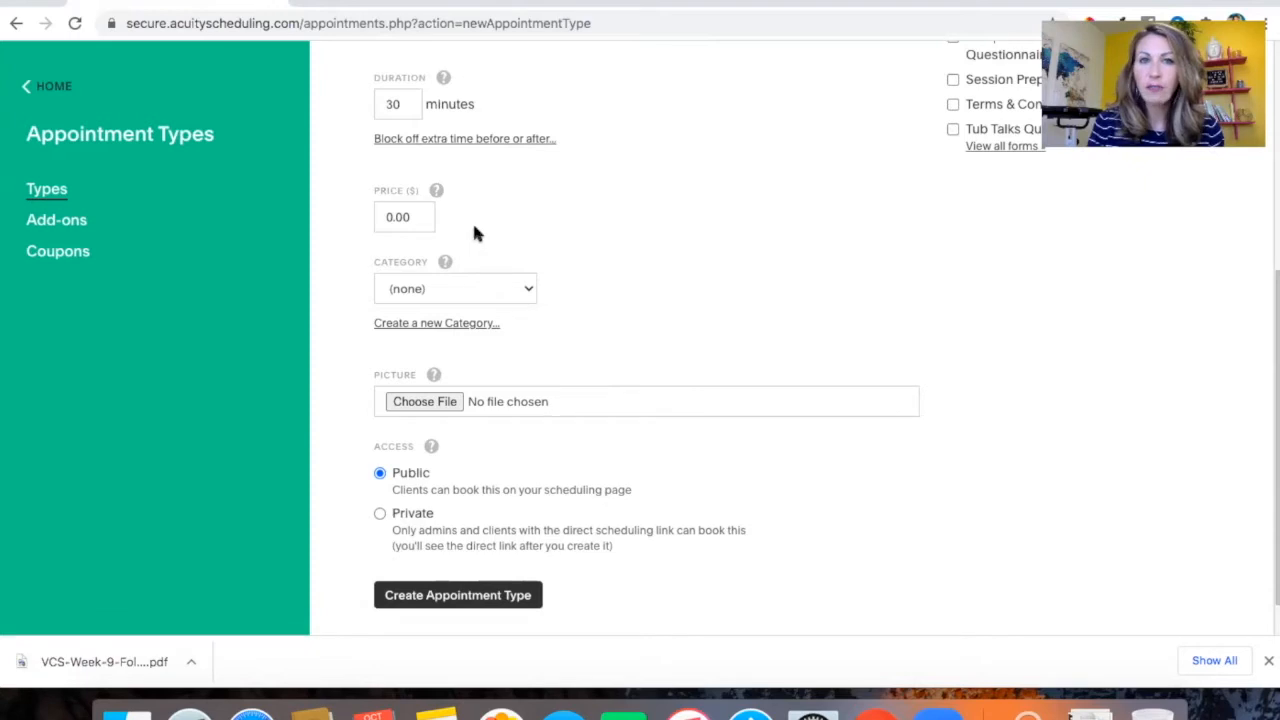
scroll(475, 232, "down", 2)
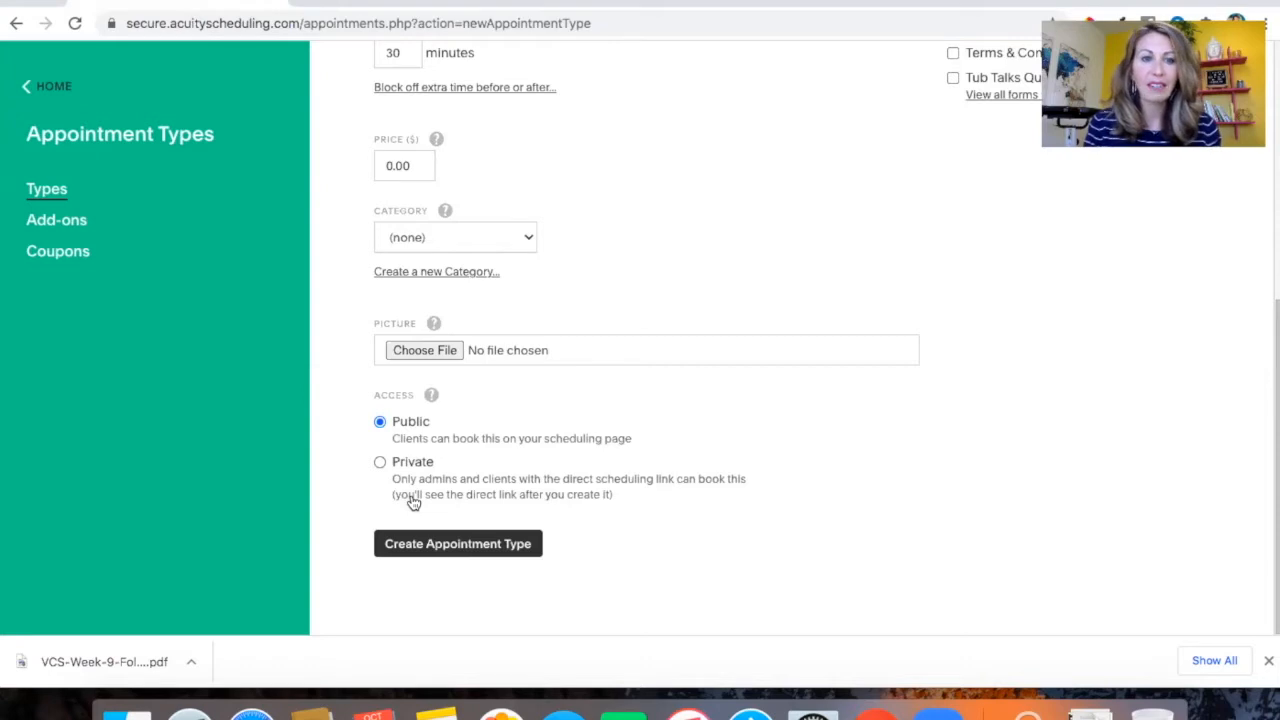
scroll(468, 558, "up", 5)
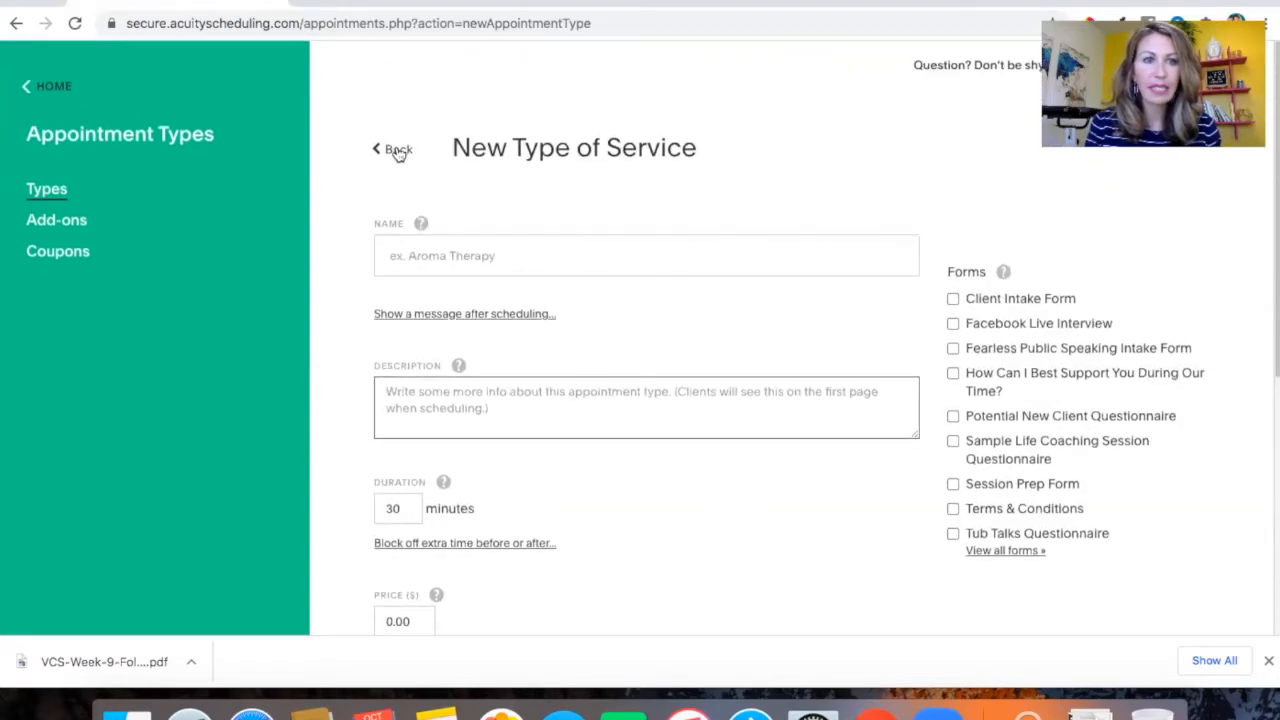
left_click(390, 148)
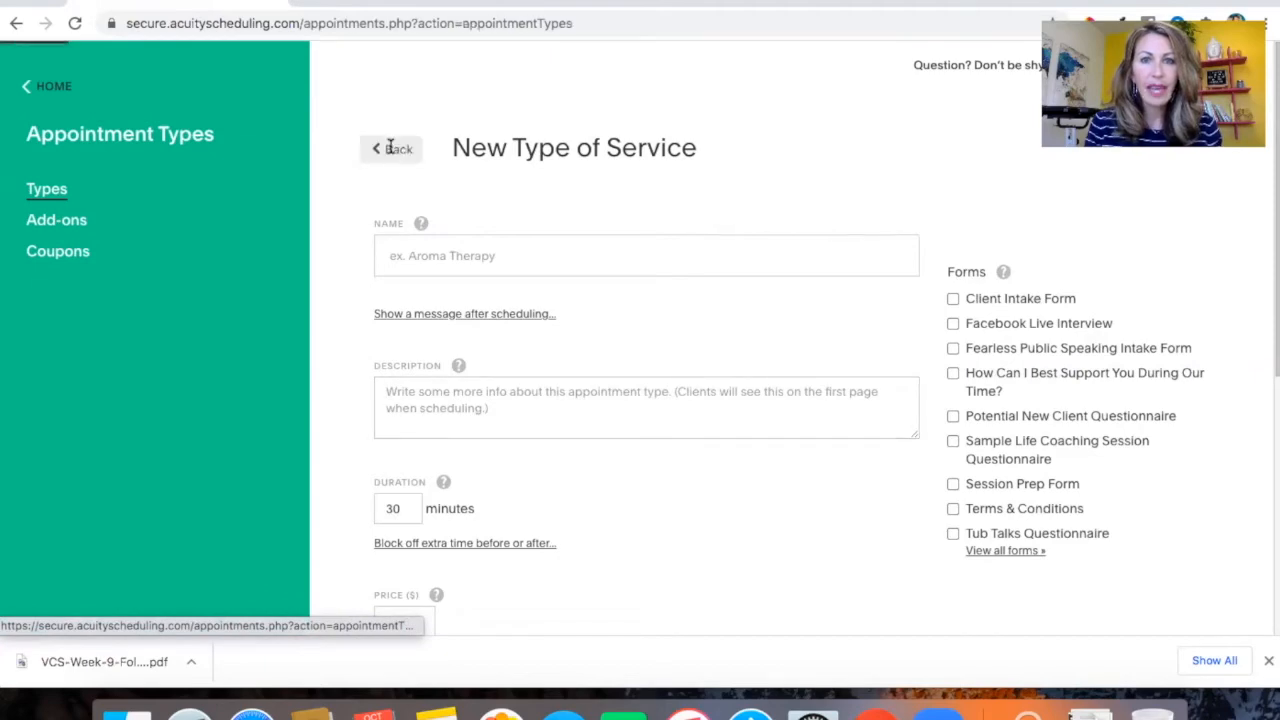
Look through the list of appointment types and expand the direct scheduling link options of the Discovery Call.
scroll(651, 440, "down", 5)
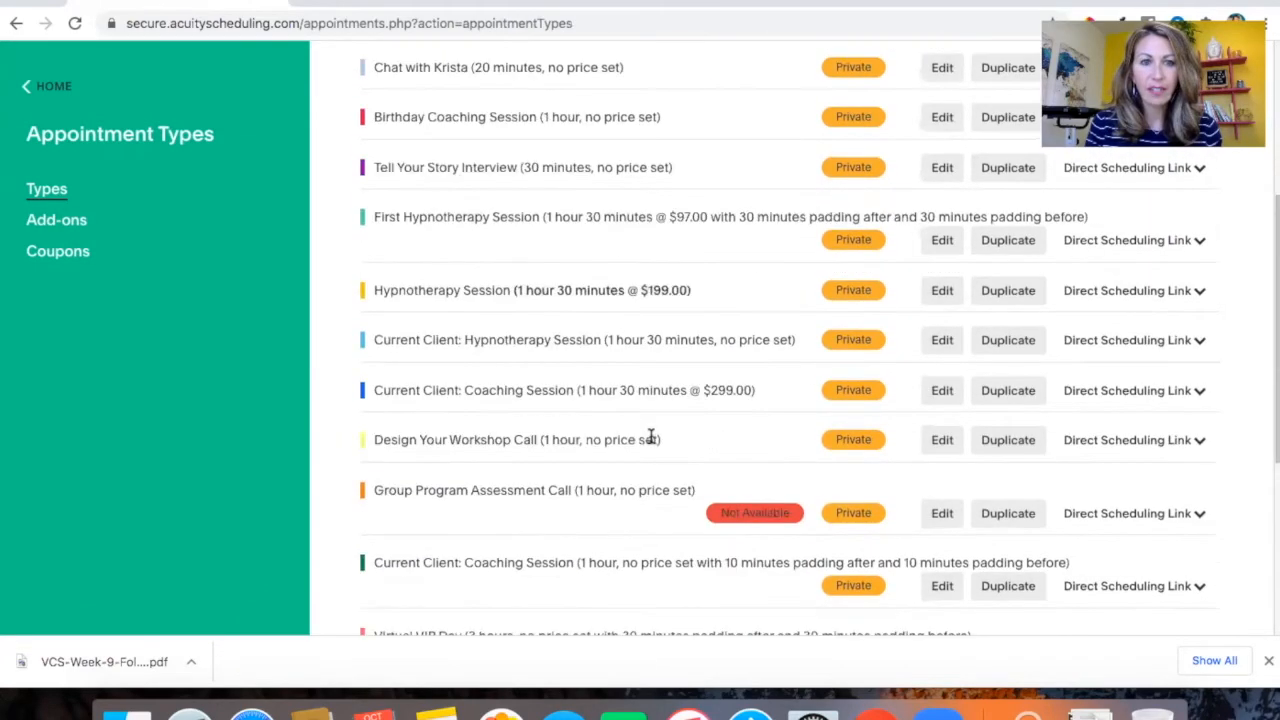
scroll(651, 437, "down", 5)
scroll(651, 437, "up", 2)
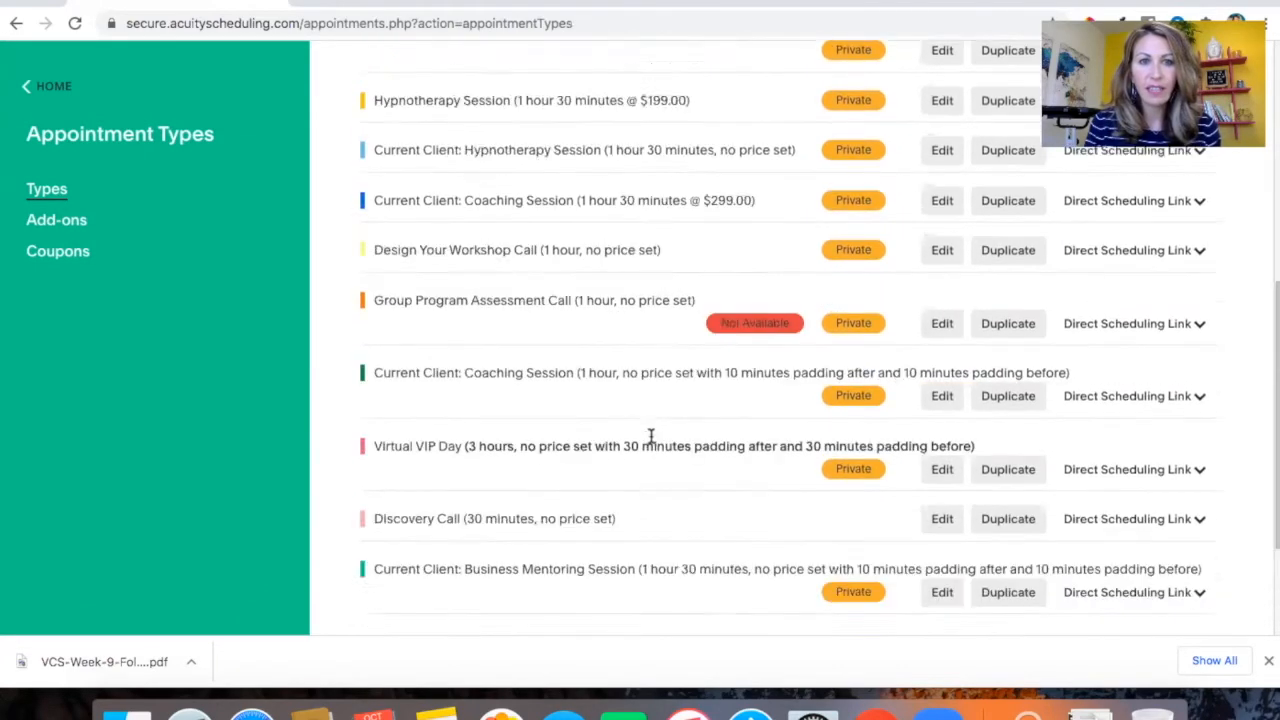
scroll(651, 437, "up", 7)
scroll(648, 410, "down", 2)
scroll(648, 415, "down", 5)
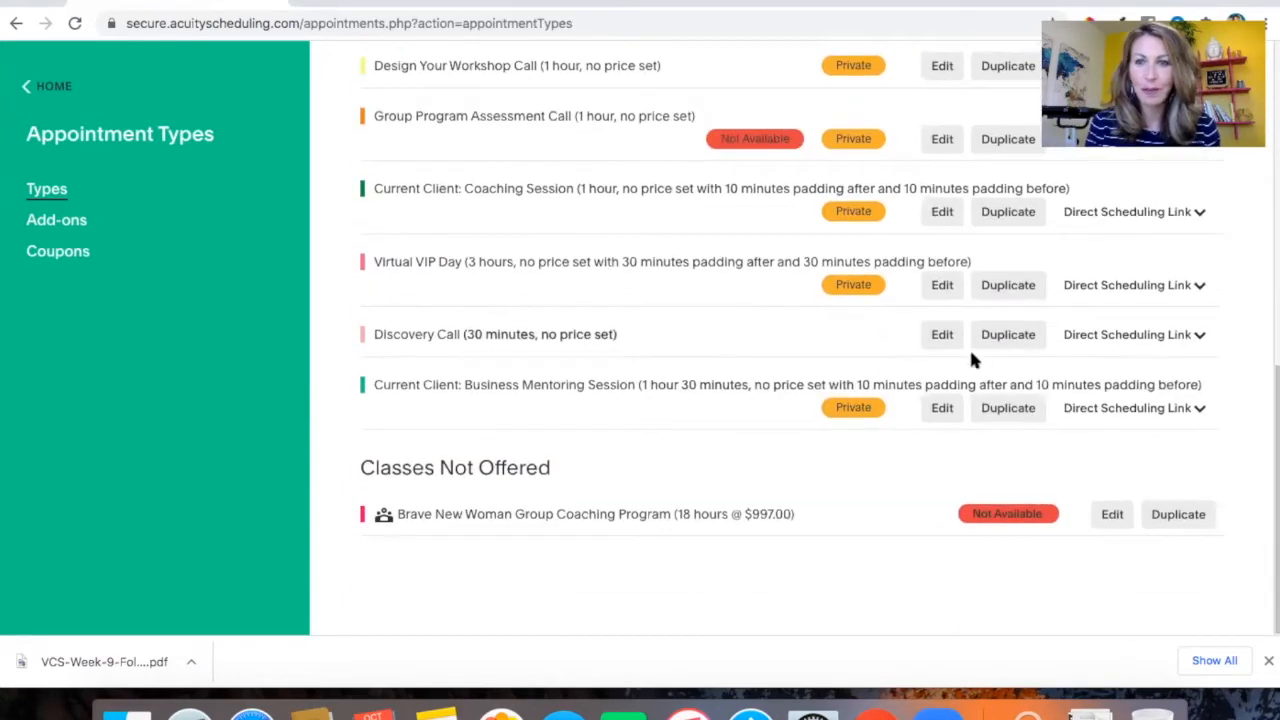
left_click(1103, 336)
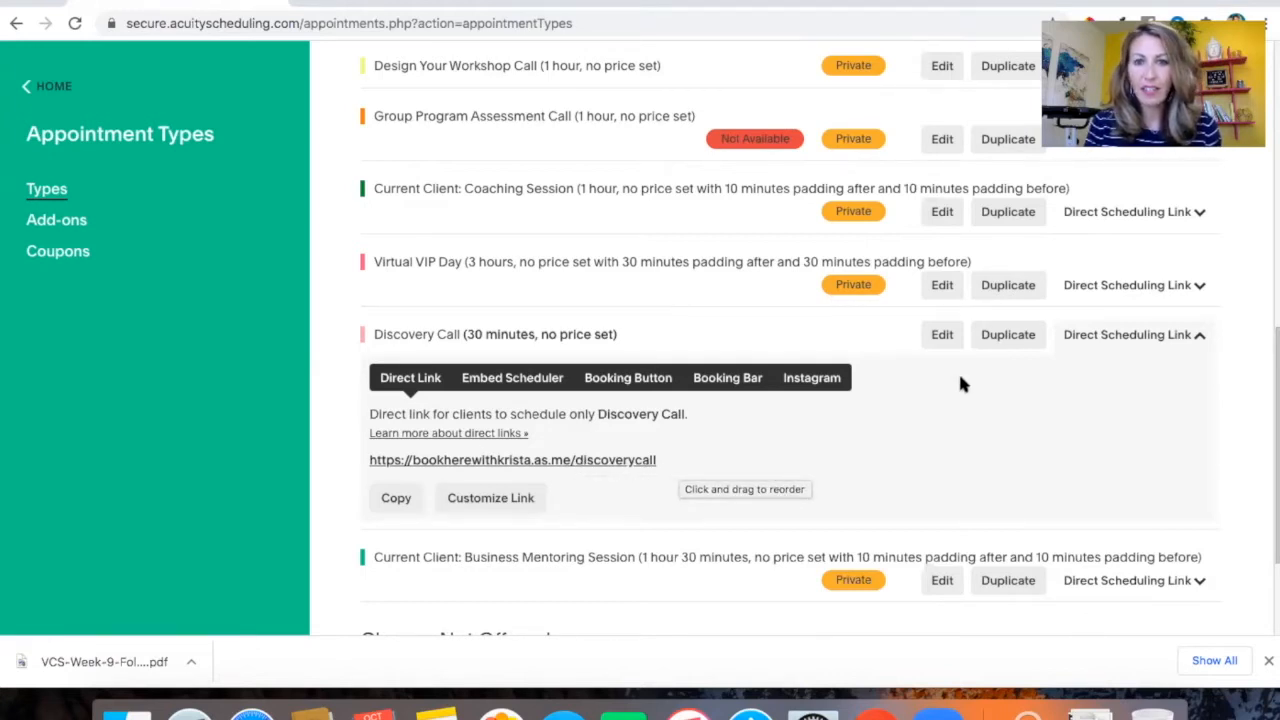
Open the Discovery Call for editing and examine its description, confirmation page message, duration, price, category, color, picture and access settings.
left_click(942, 334)
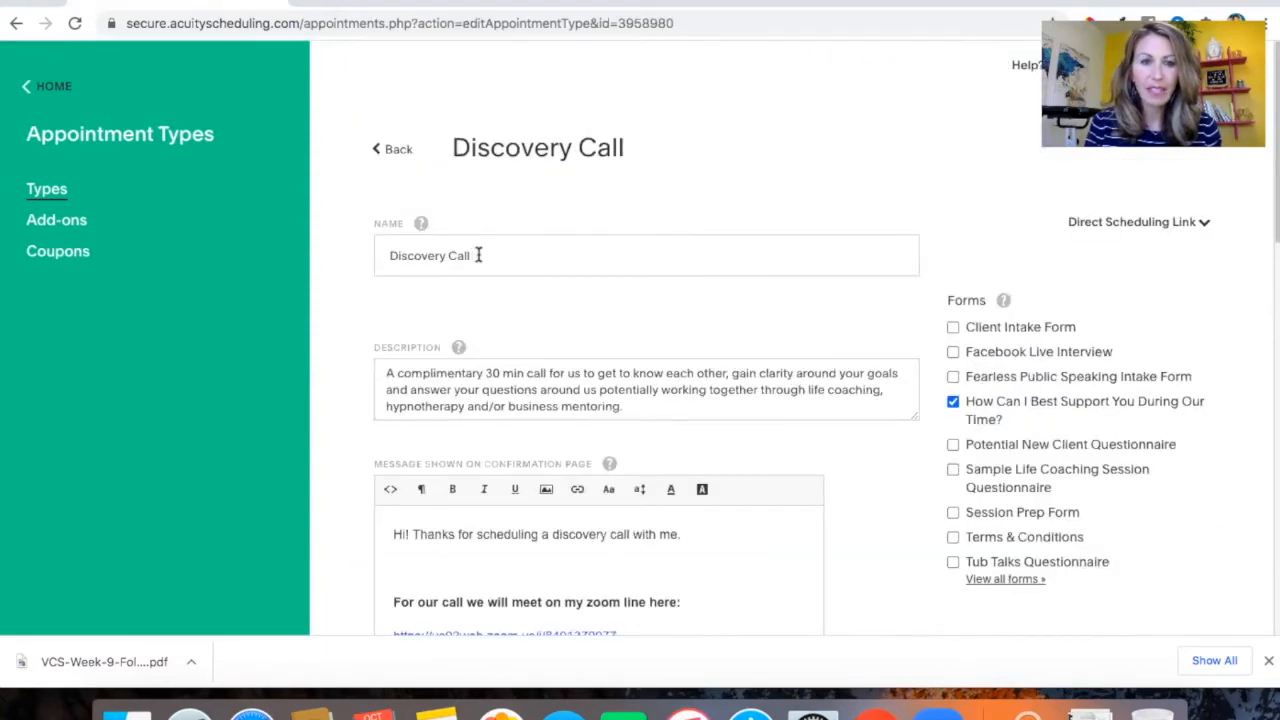
scroll(532, 279, "down", 1)
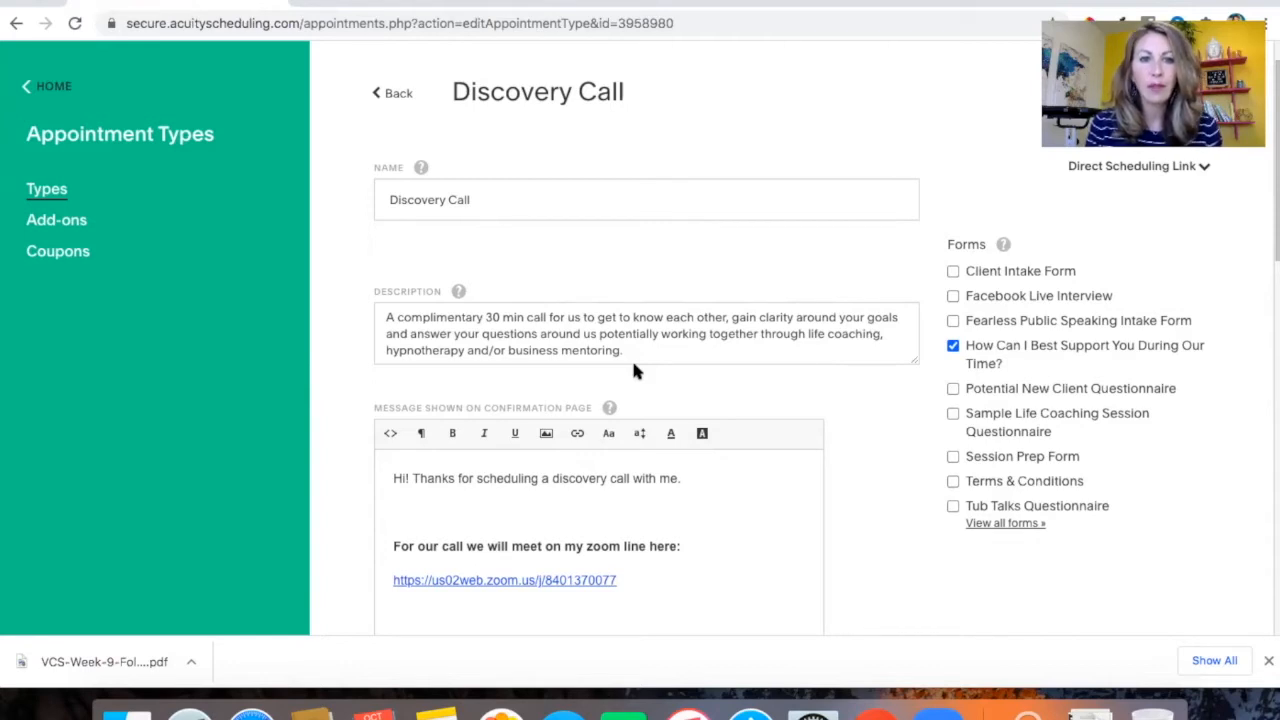
scroll(632, 370, "down", 5)
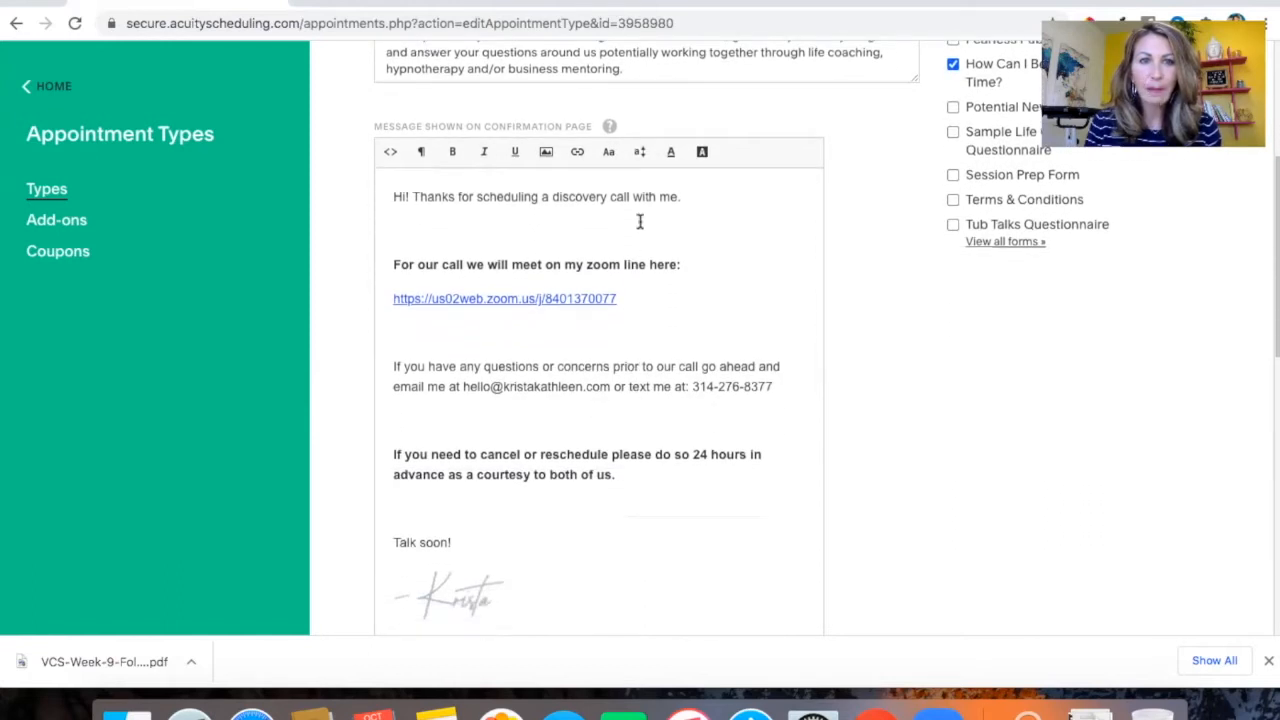
scroll(654, 284, "down", 2)
scroll(654, 284, "down", 1)
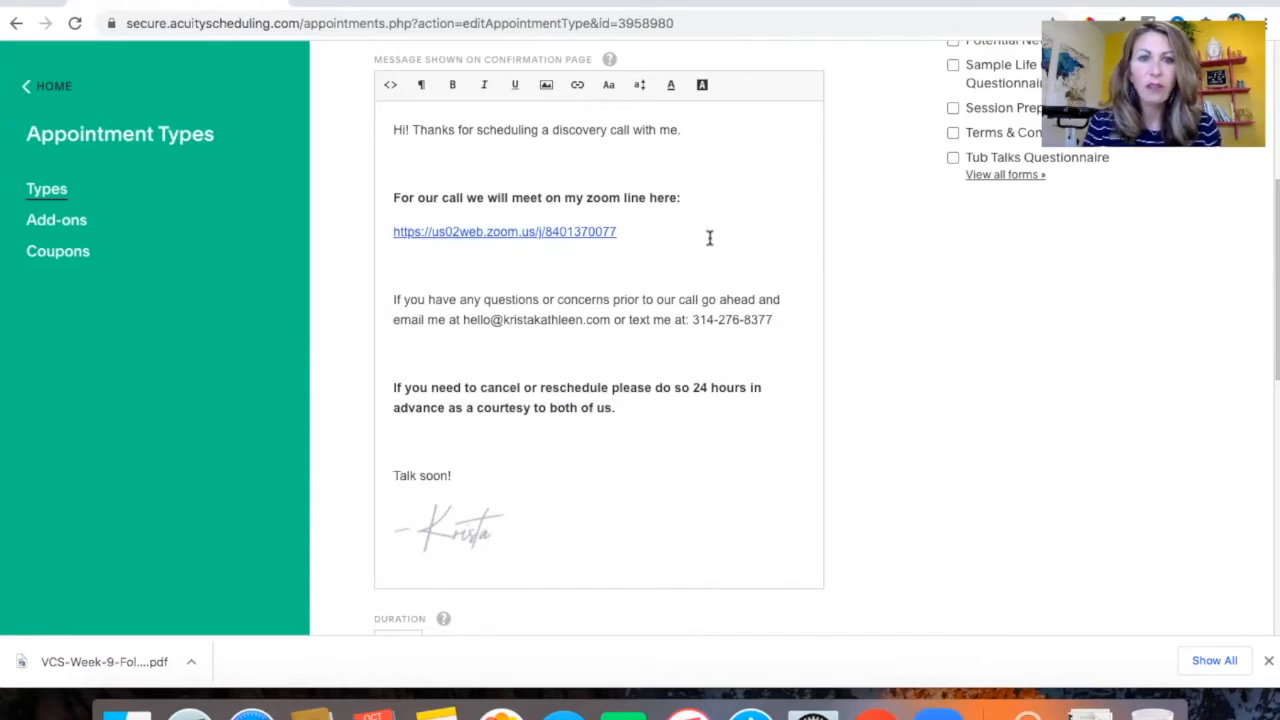
scroll(668, 286, "down", 1)
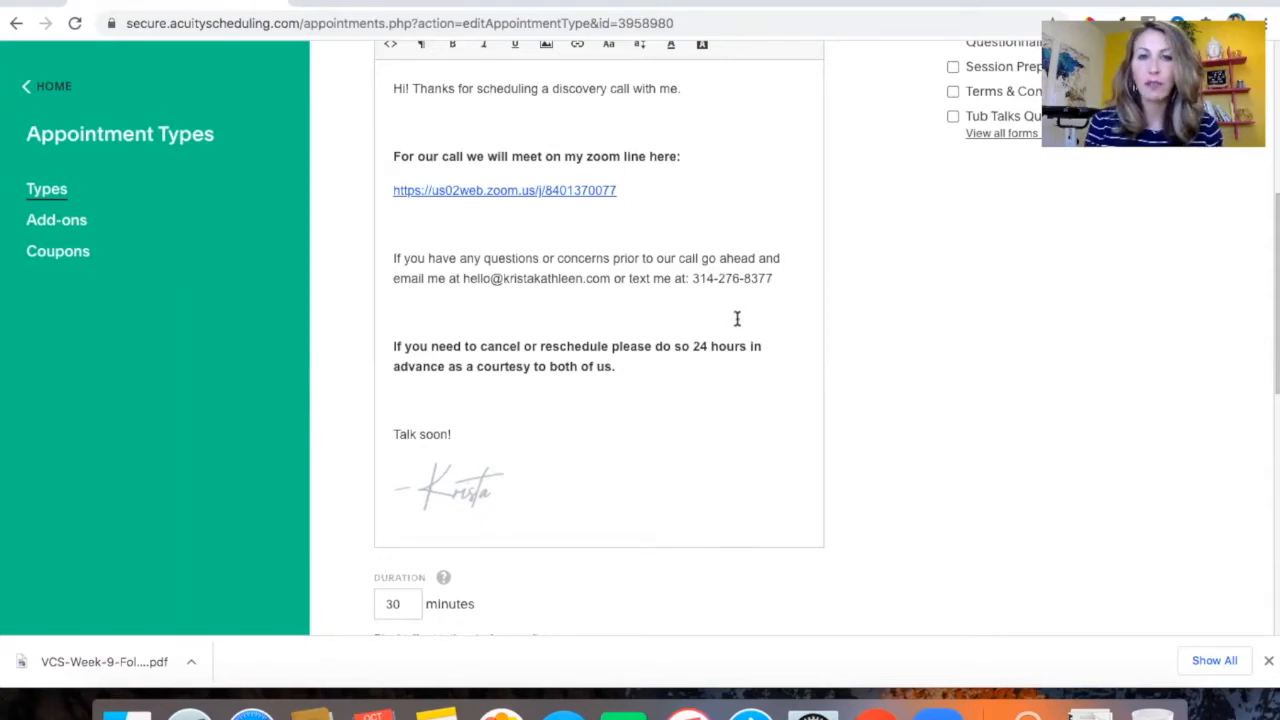
scroll(665, 312, "down", 1)
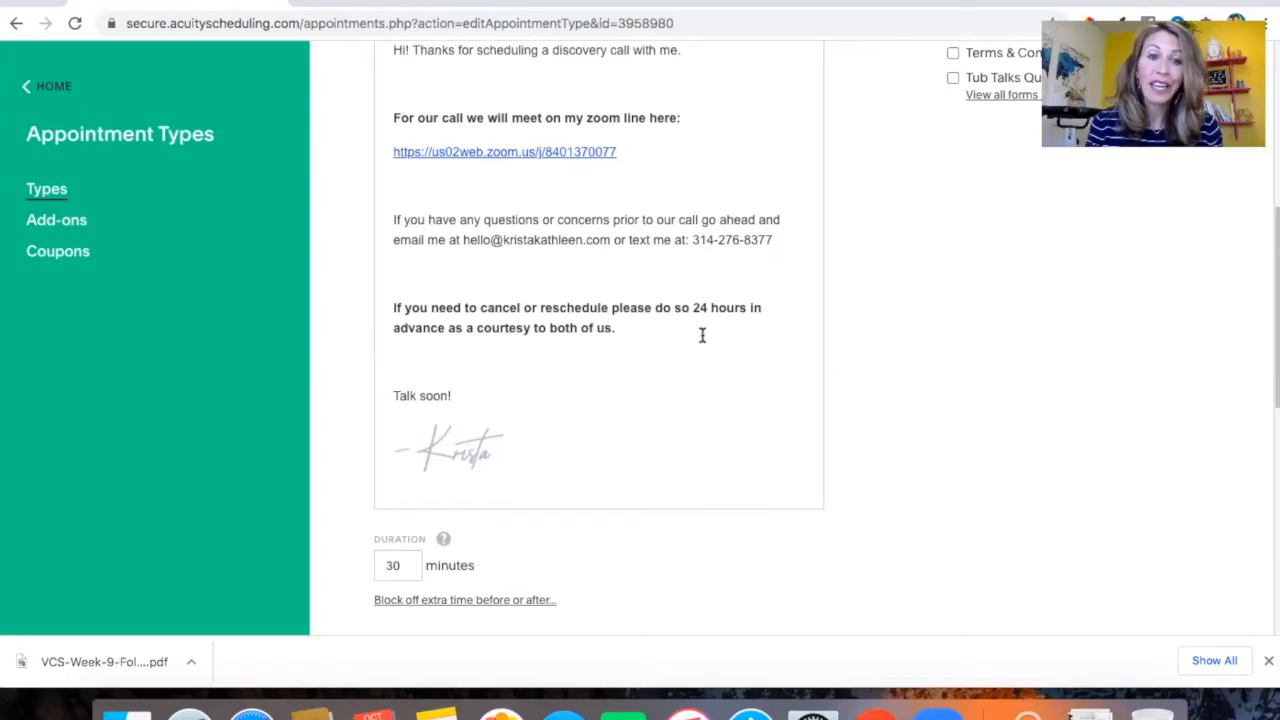
scroll(697, 437, "down", 3)
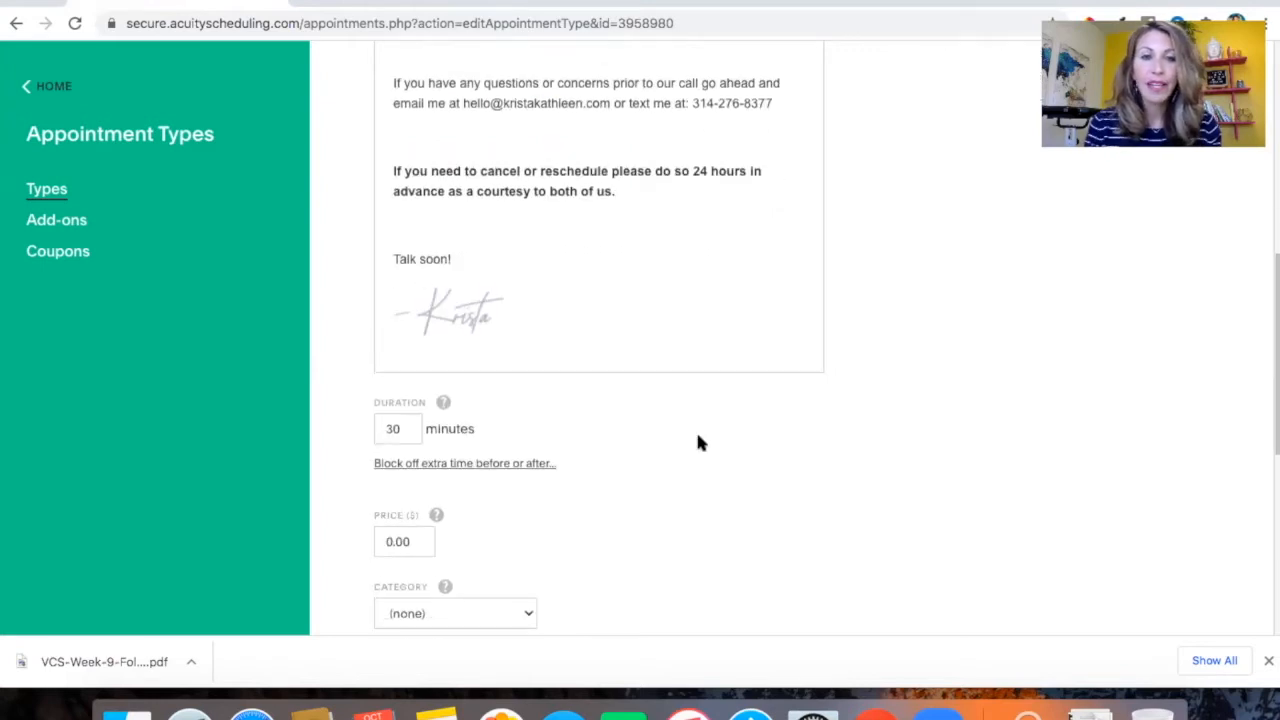
scroll(698, 443, "down", 3)
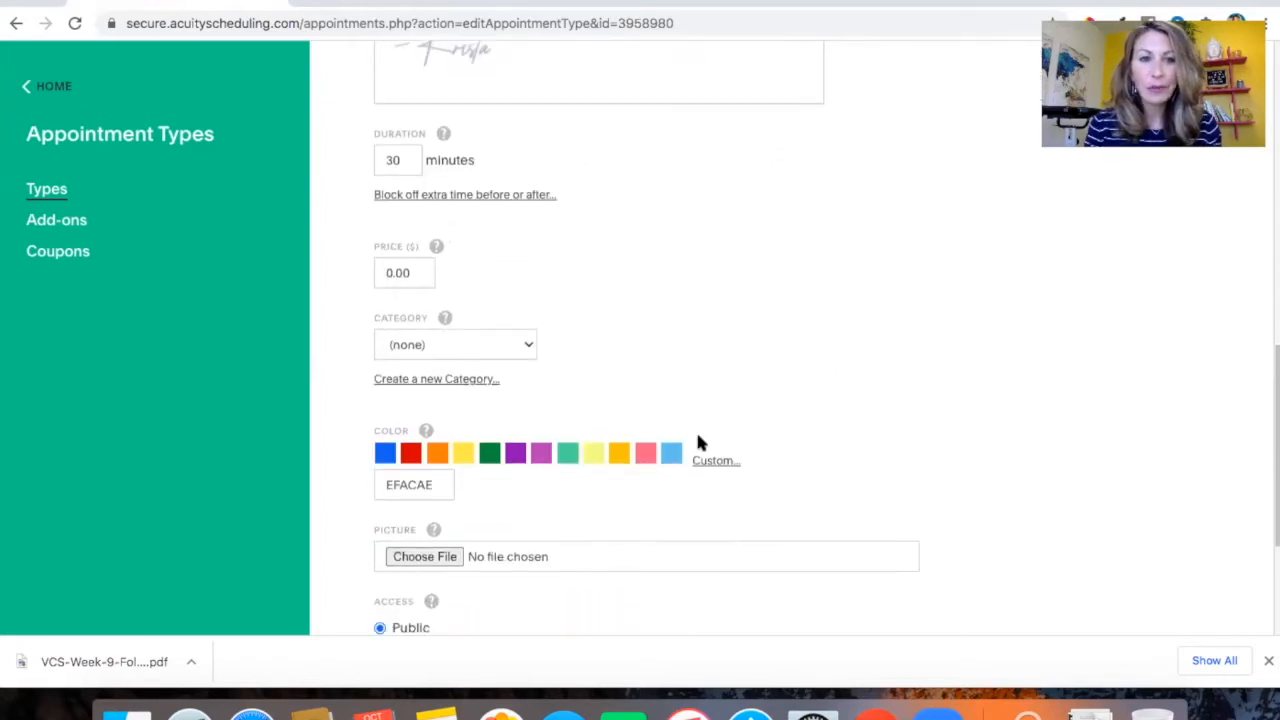
scroll(697, 441, "down", 1)
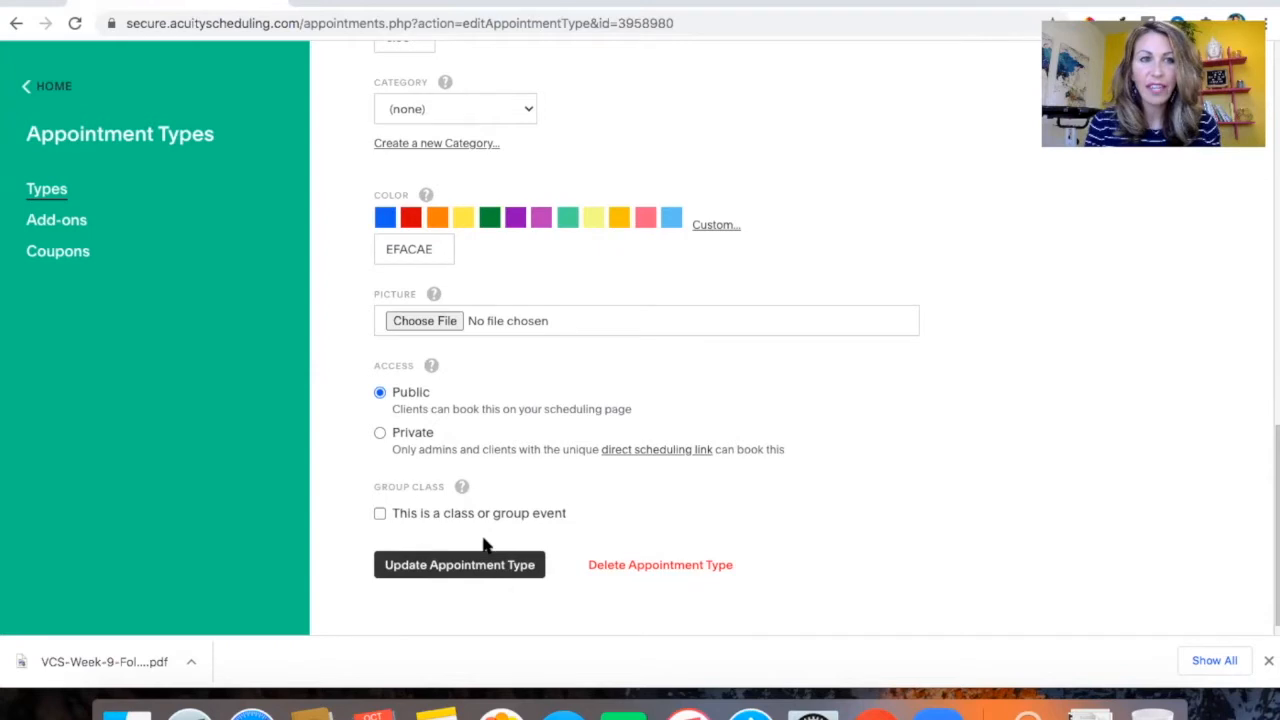
Return to the home area, open the Intake Form Questions settings, and look over the existing forms.
left_click(45, 87)
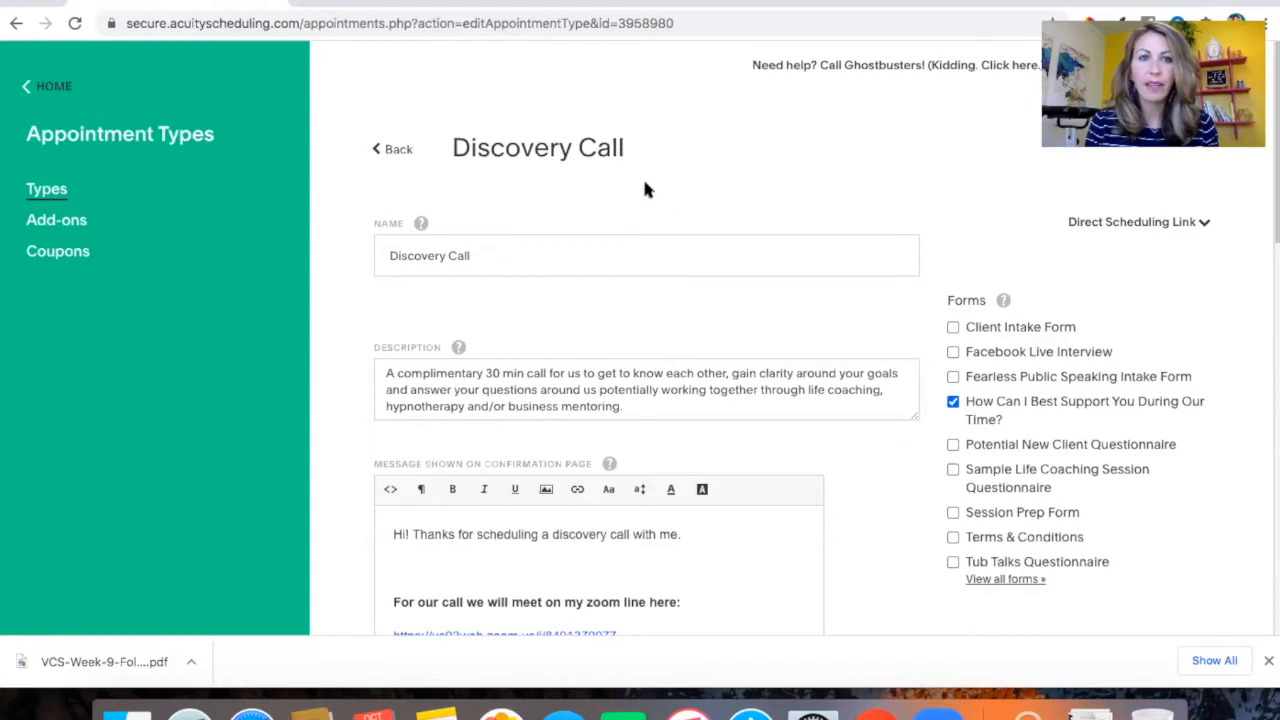
left_click(24, 87)
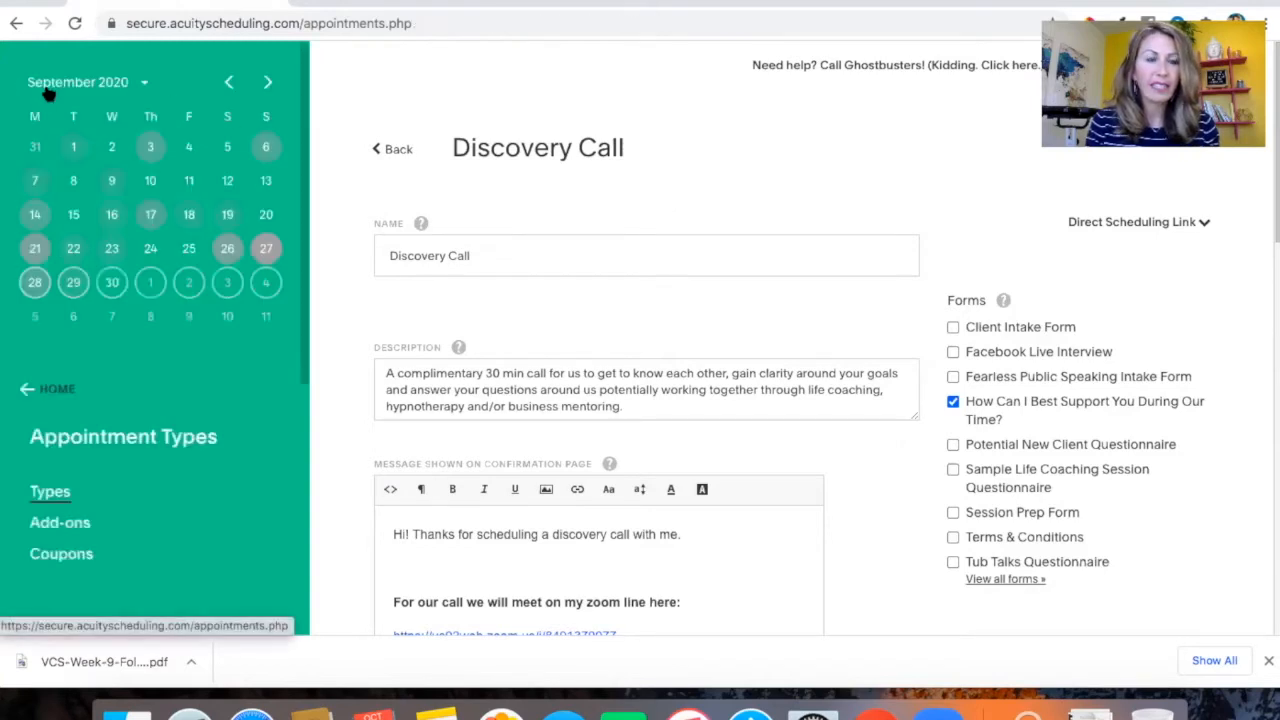
scroll(158, 360, "down", 4)
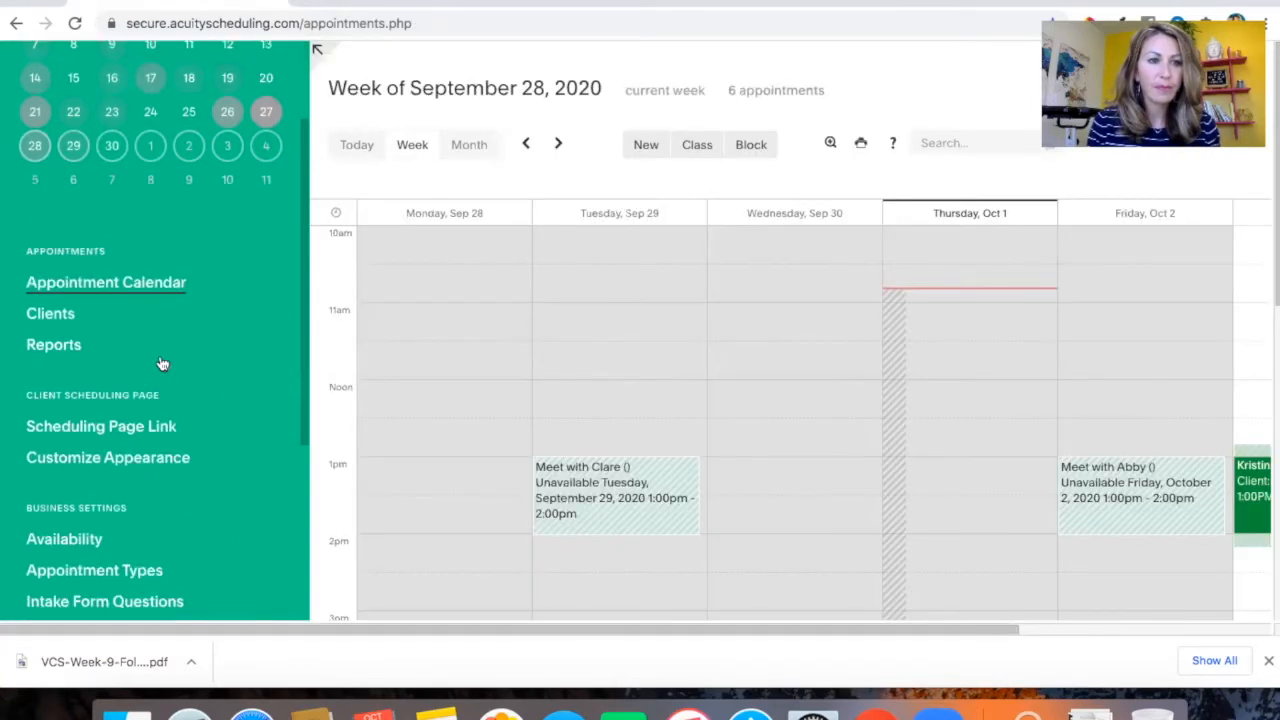
scroll(160, 362, "down", 2)
left_click(114, 457)
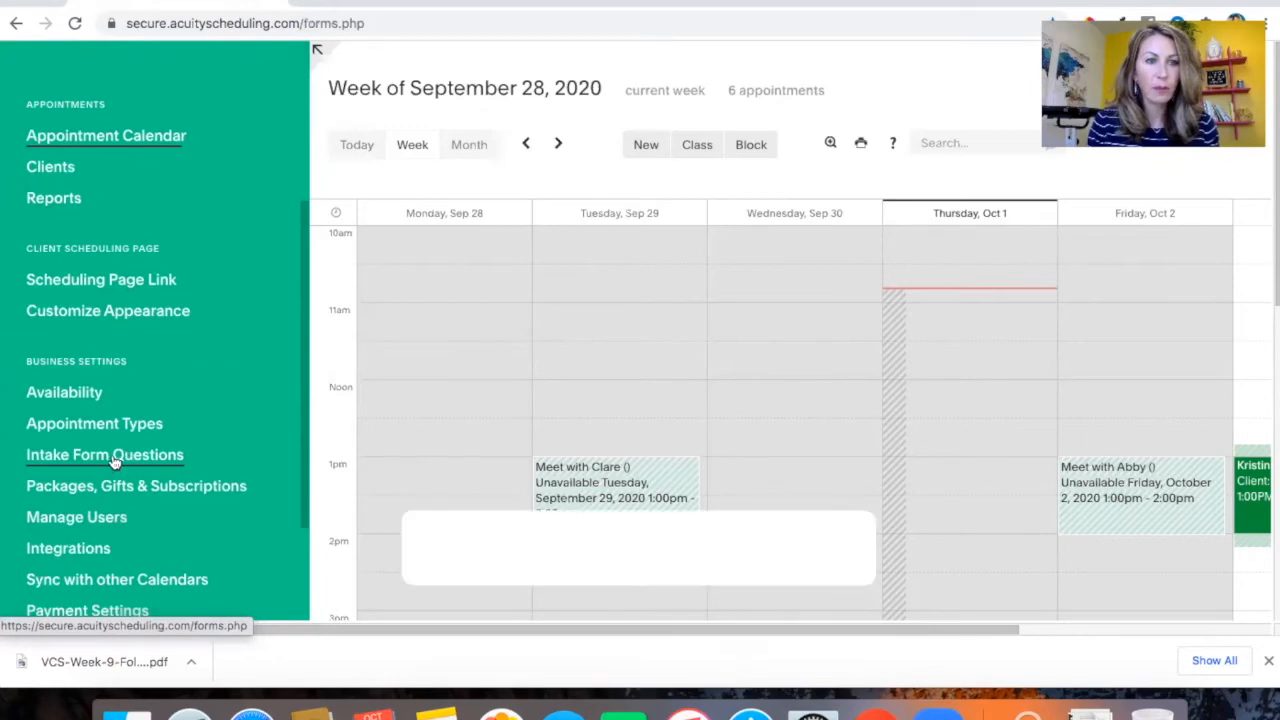
scroll(646, 405, "down", 1)
scroll(646, 404, "down", 1)
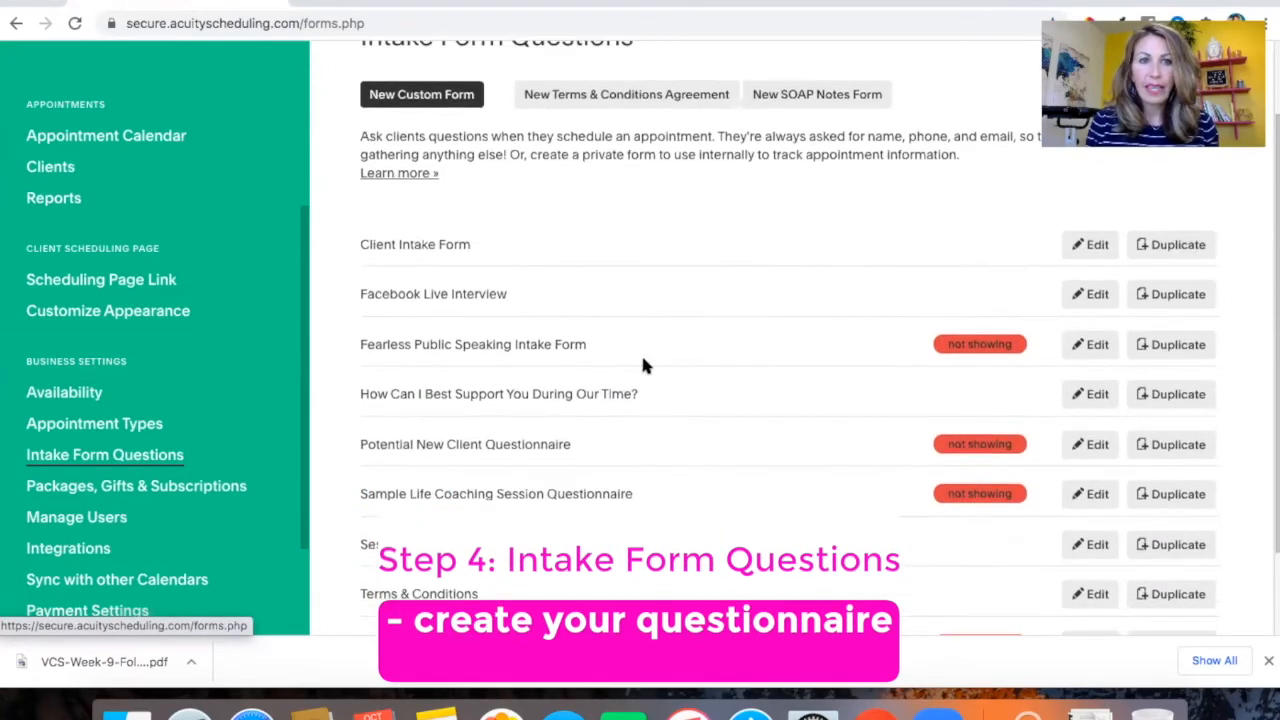
Start a new custom form and examine its question types, name, description and internal-use option.
left_click(431, 96)
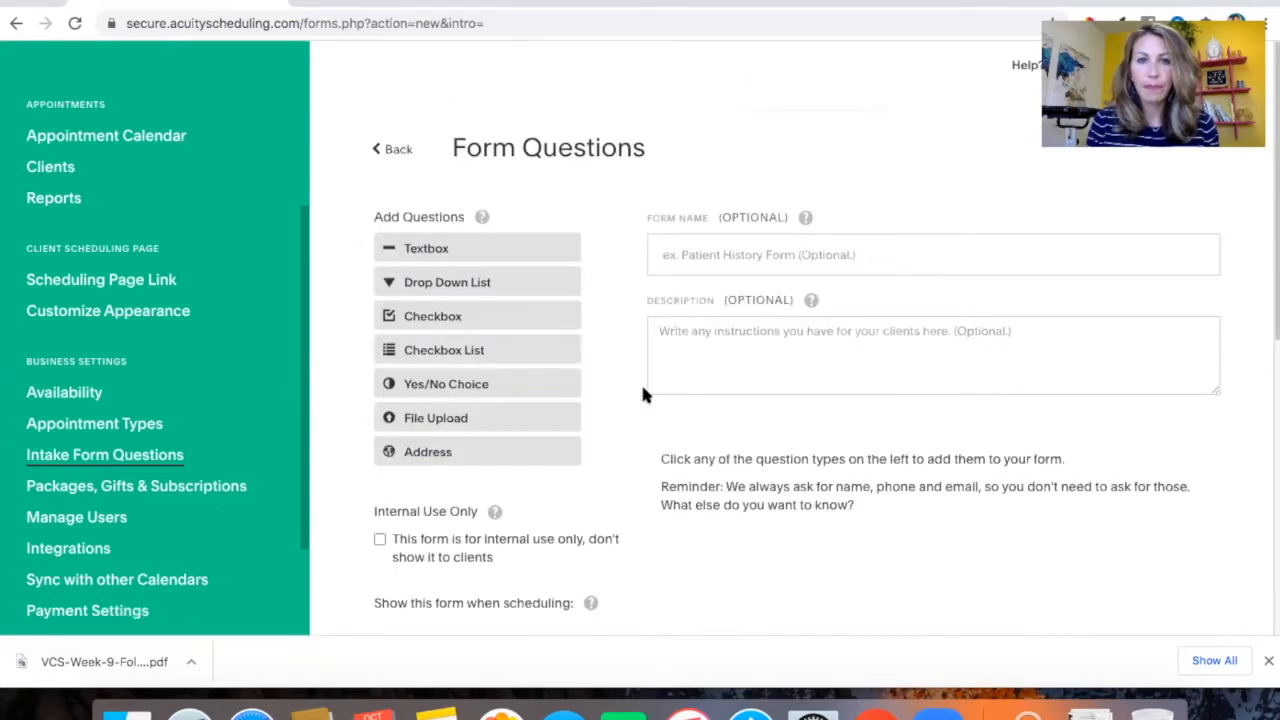
scroll(643, 395, "down", 1)
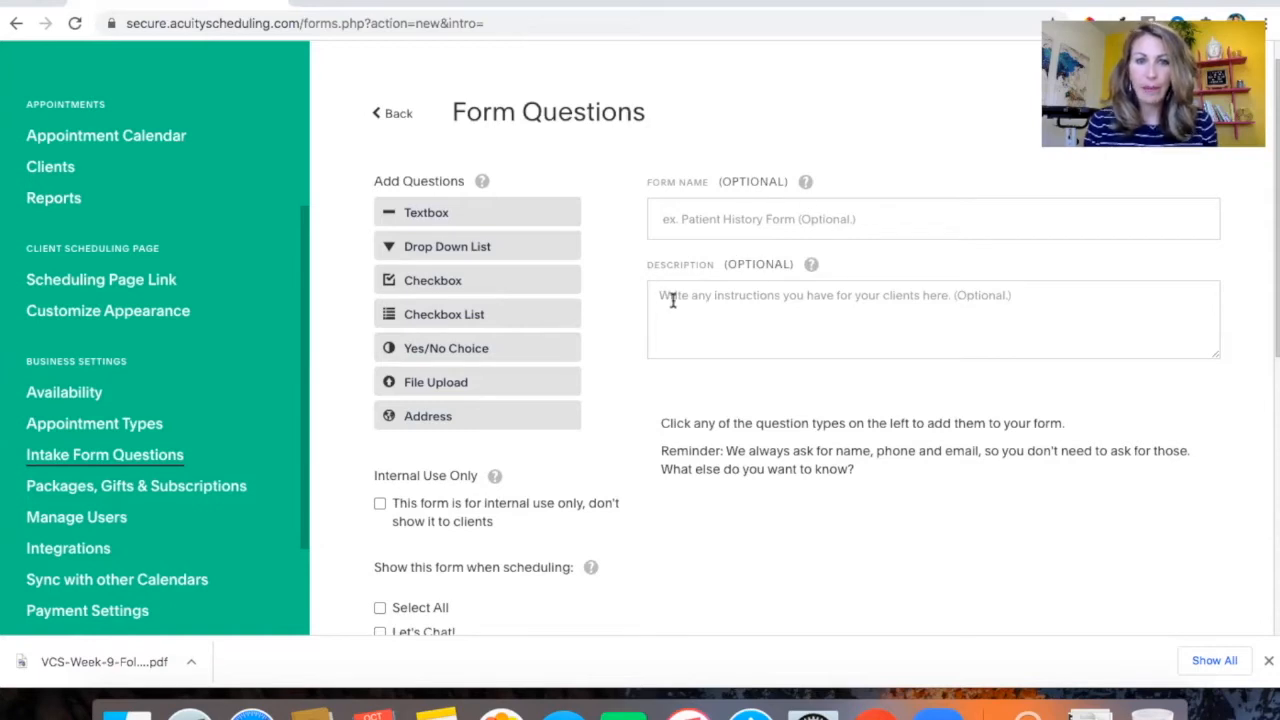
scroll(857, 297, "down", 2)
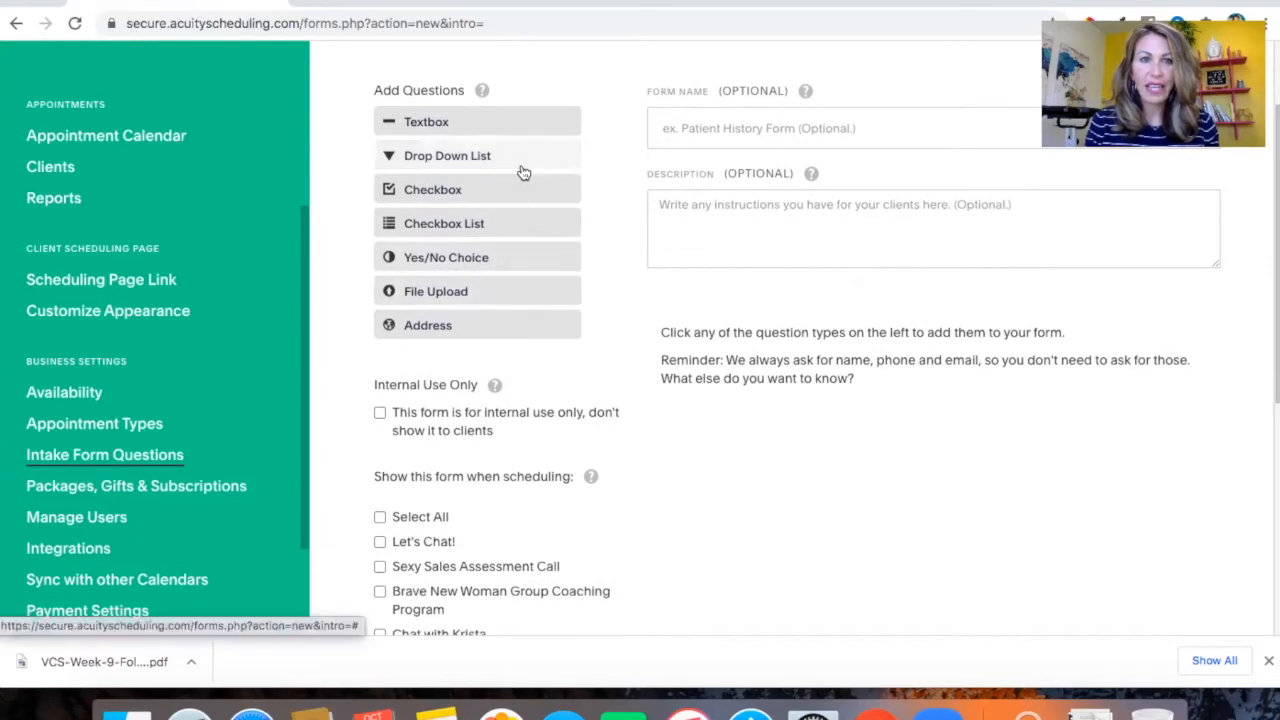
scroll(522, 175, "down", 2)
scroll(522, 174, "up", 2)
scroll(522, 174, "up", 1)
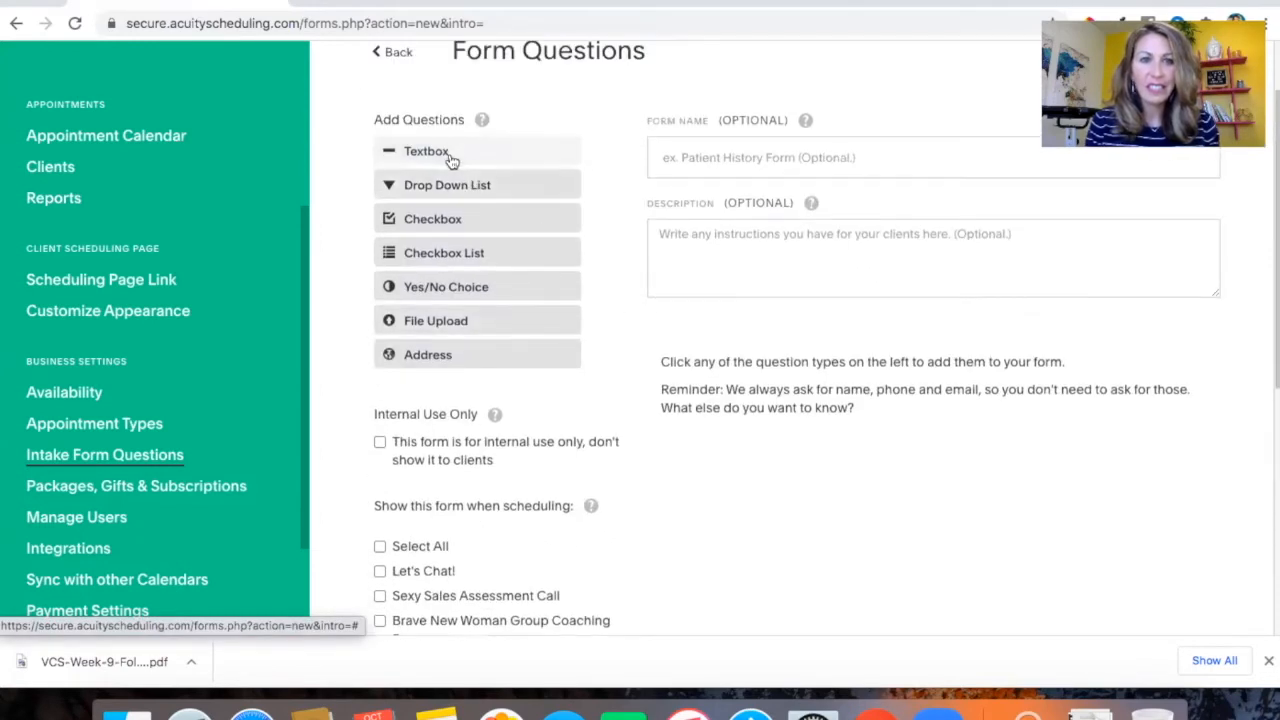
Draft a textbox question "How did you hear about my services?", trying the Required option and viewing the size choices, leaving it small and not required.
left_click(451, 160)
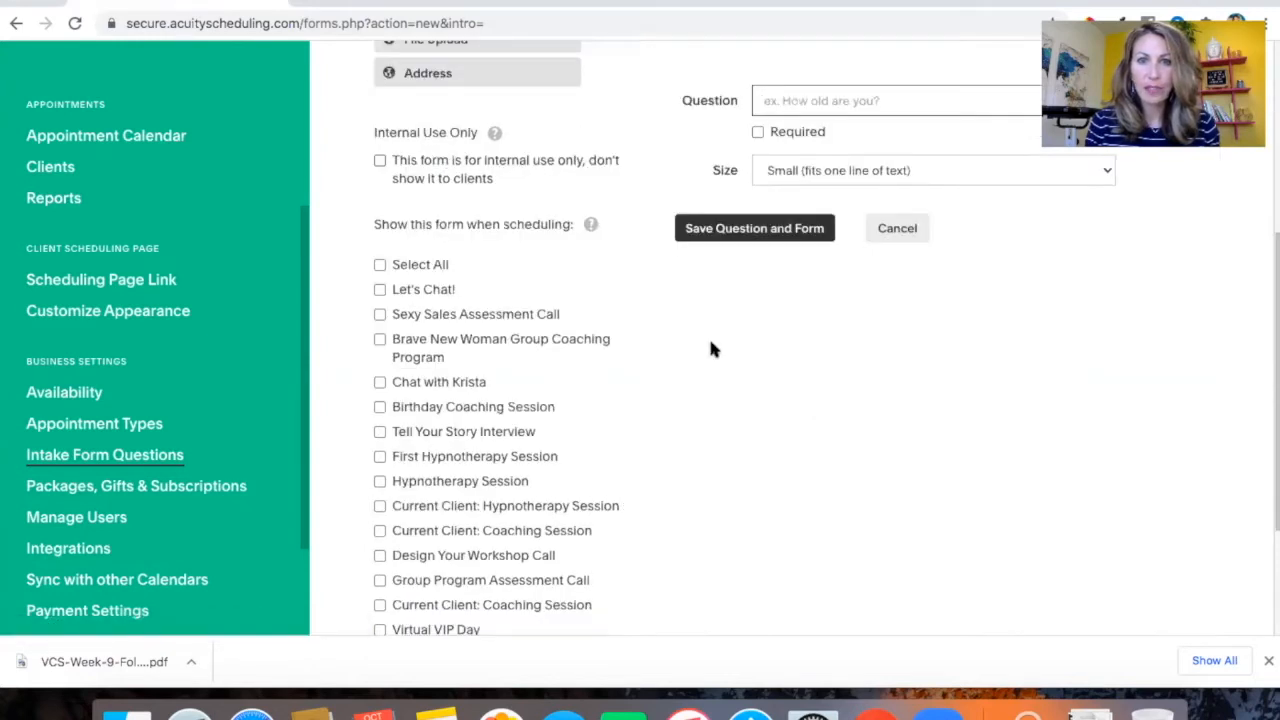
scroll(815, 458, "up", 5)
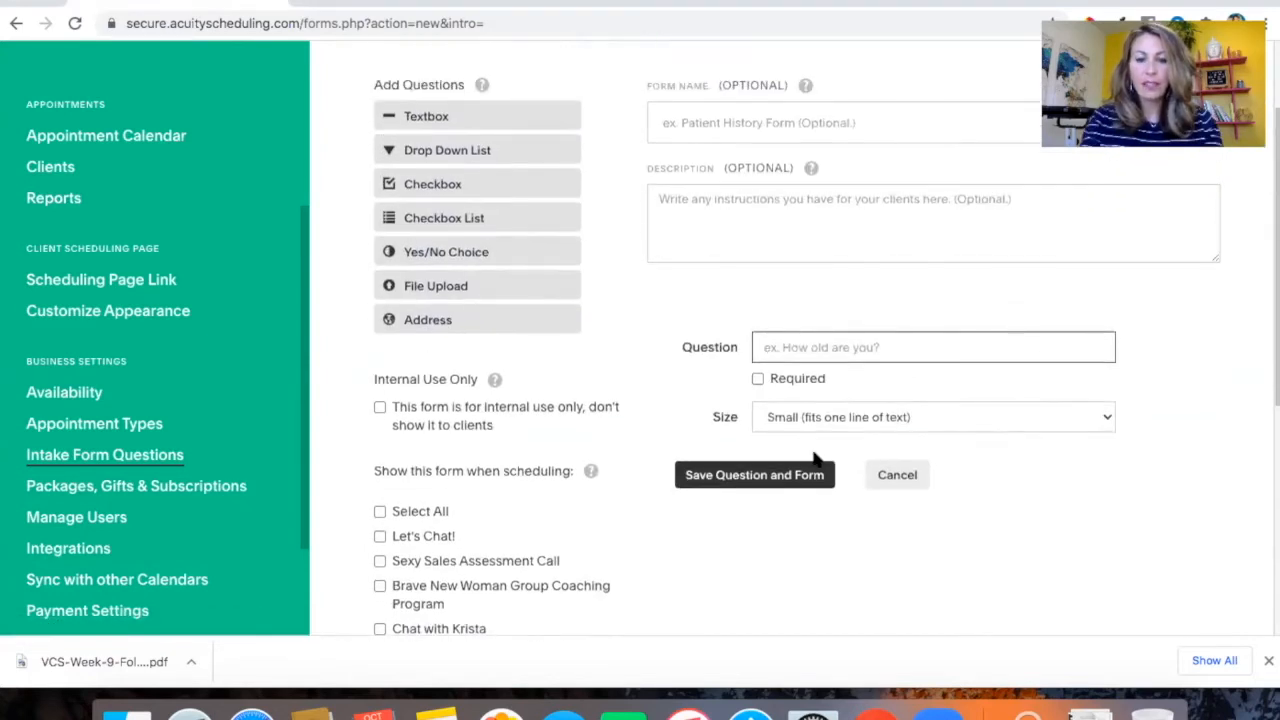
type("How di")
type("d you")
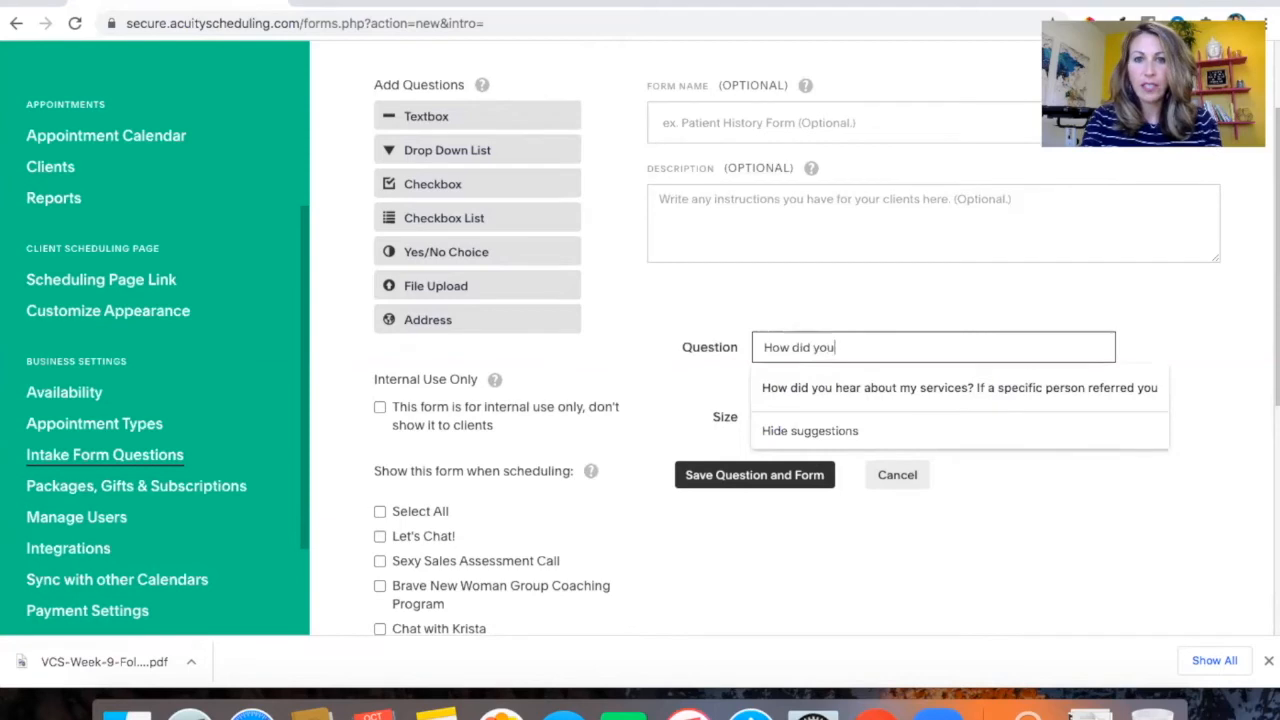
type(" hear about m")
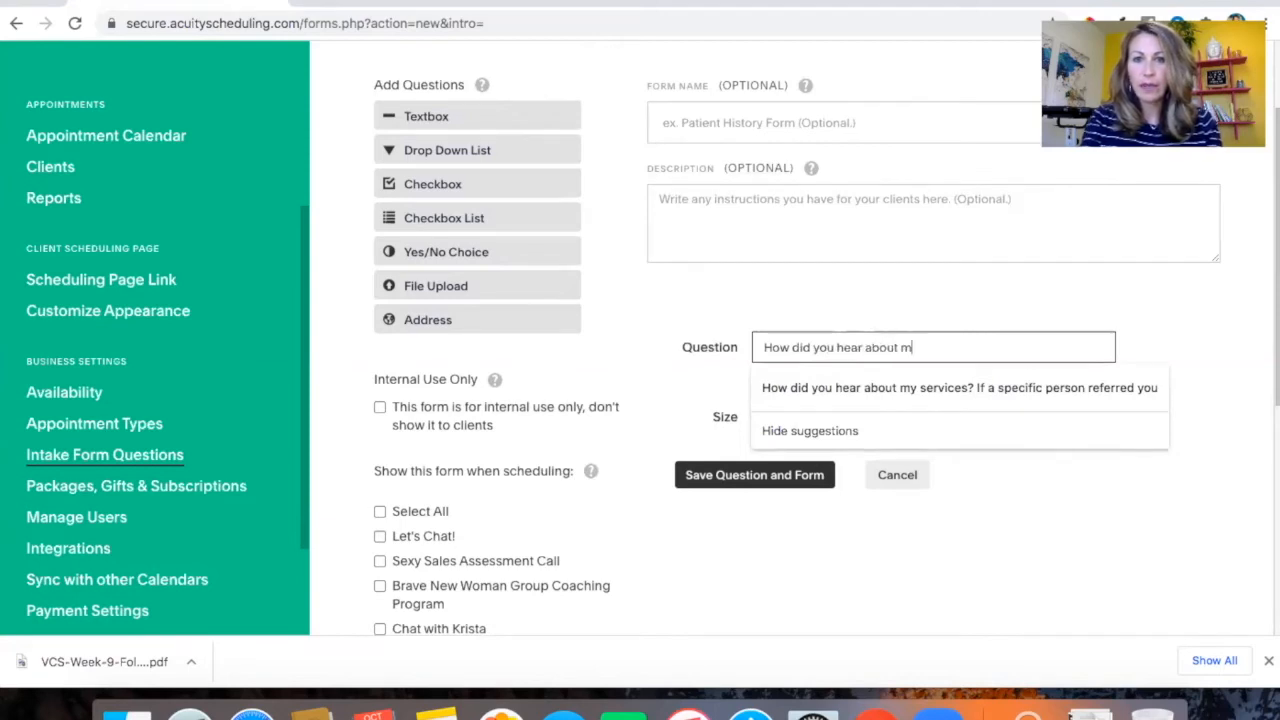
type("y services?")
left_click(950, 275)
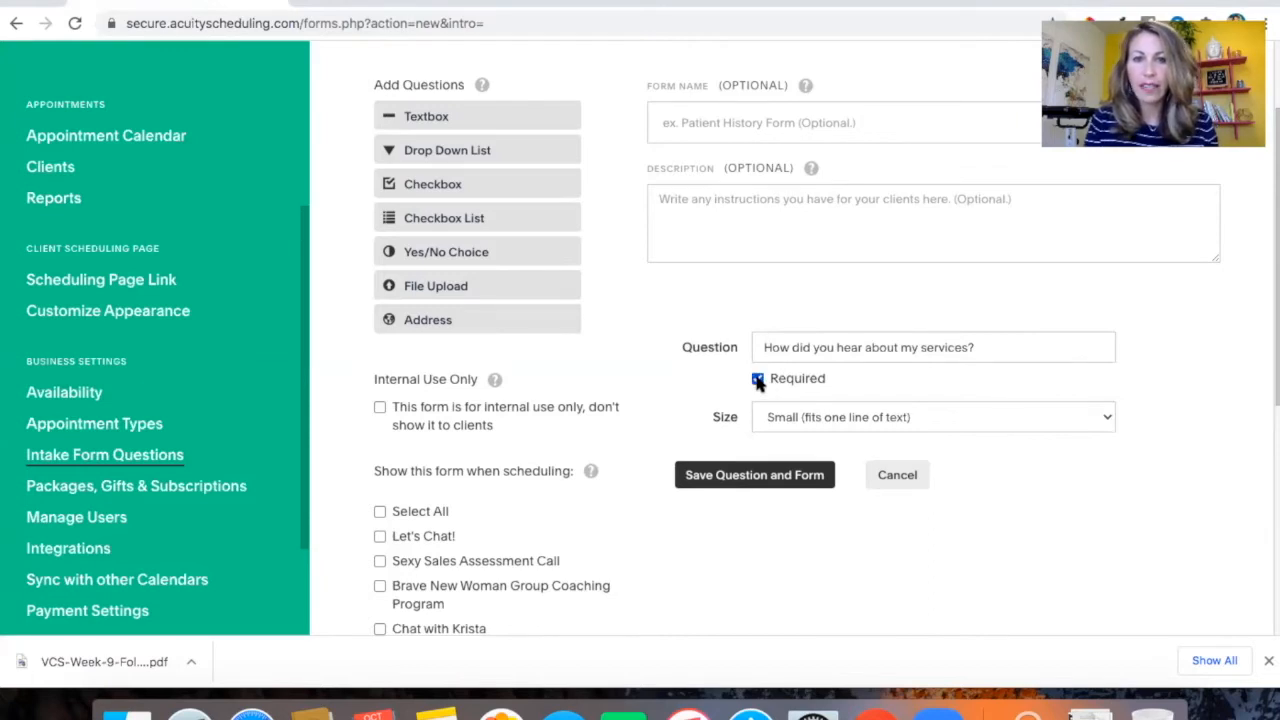
left_click(942, 416)
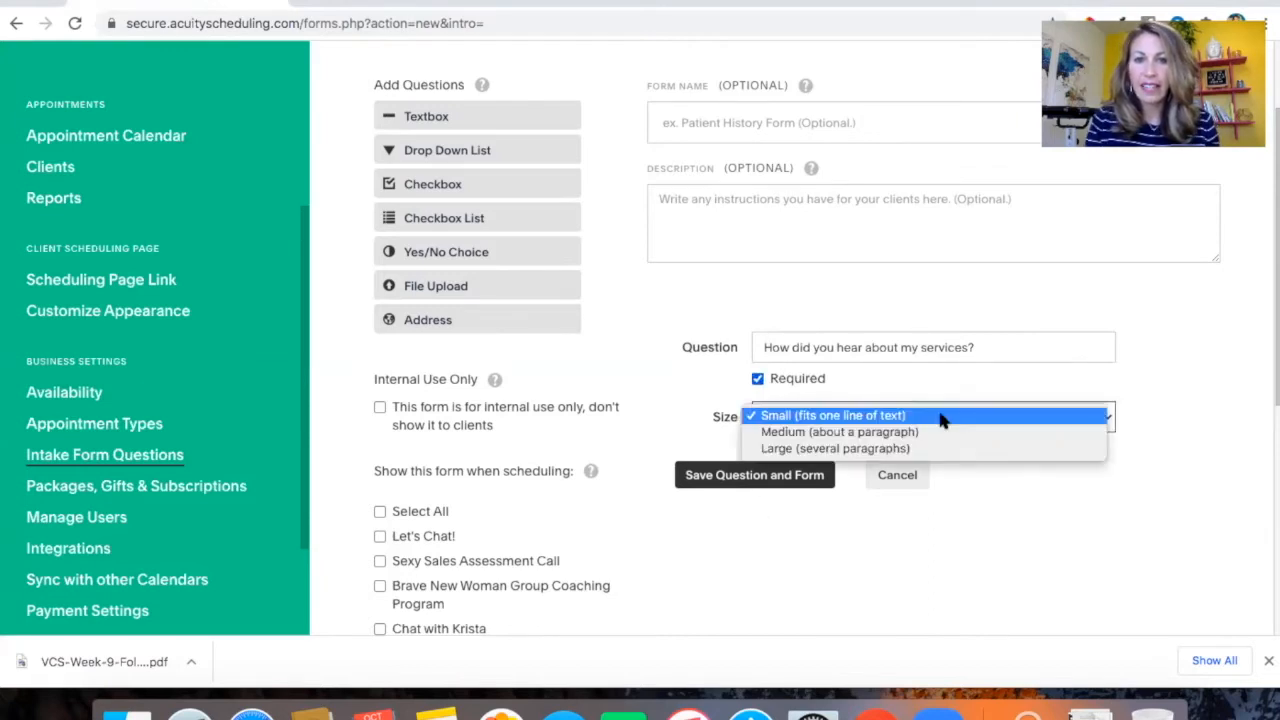
left_click(655, 350)
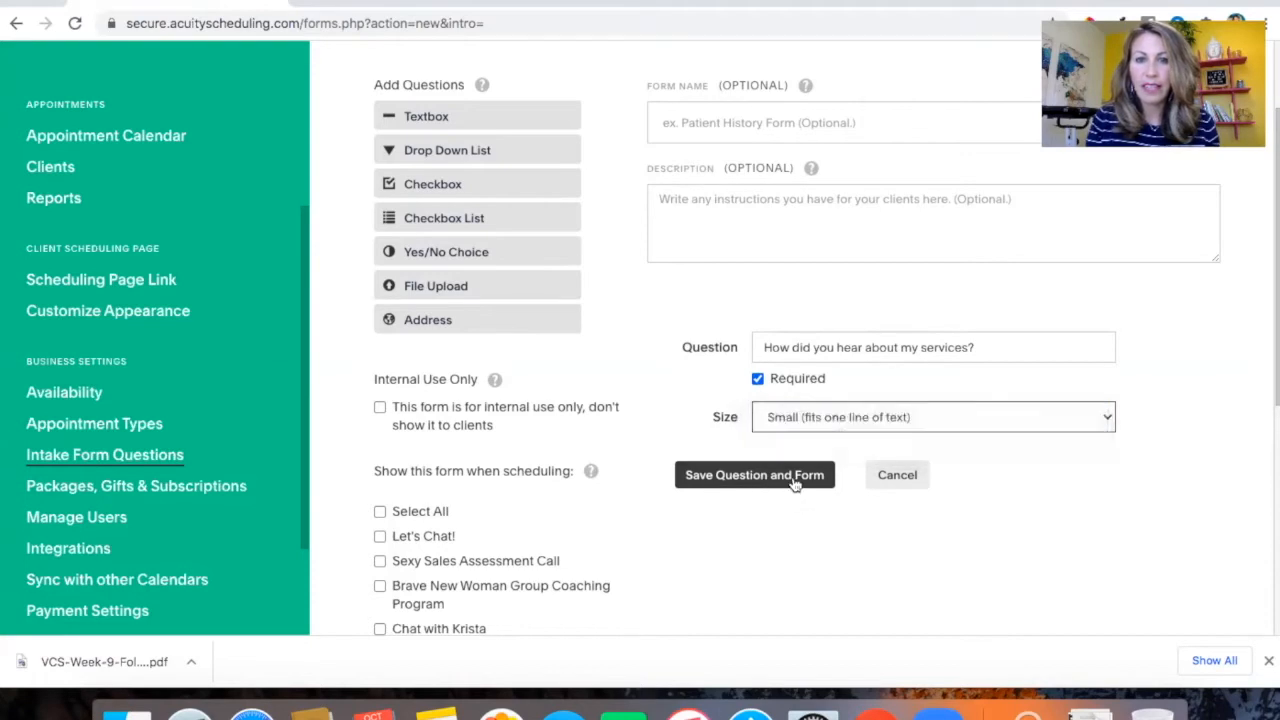
left_click(758, 379)
Review which appointment types the form can be shown for, and abandon the unsaved form to return to the Intake Form Questions list.
scroll(584, 364, "down", 5)
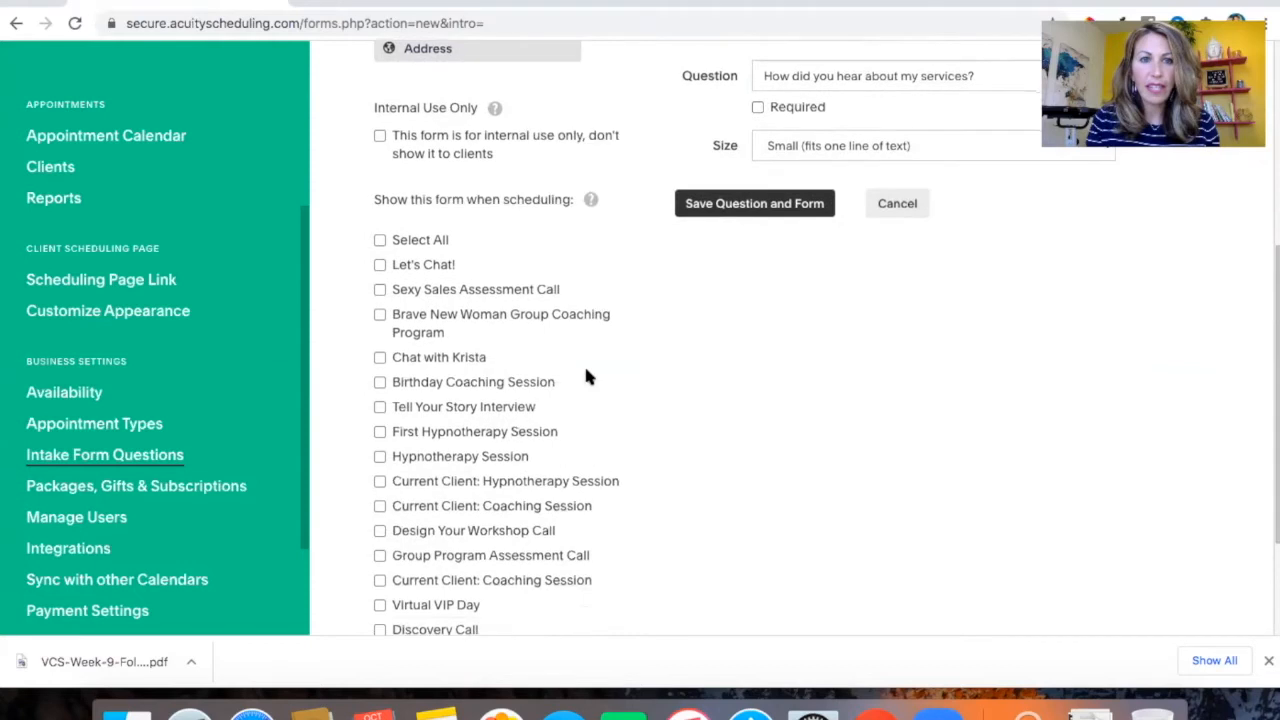
scroll(480, 522, "down", 2)
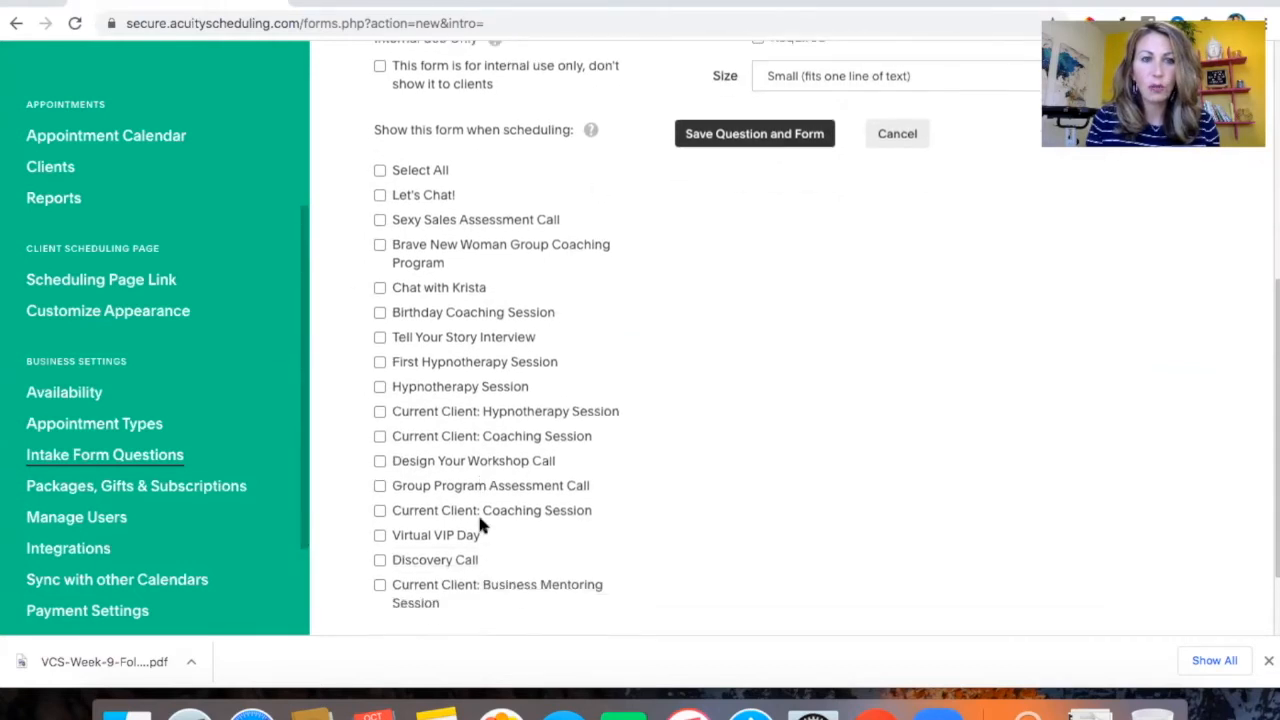
scroll(451, 405, "down", 2)
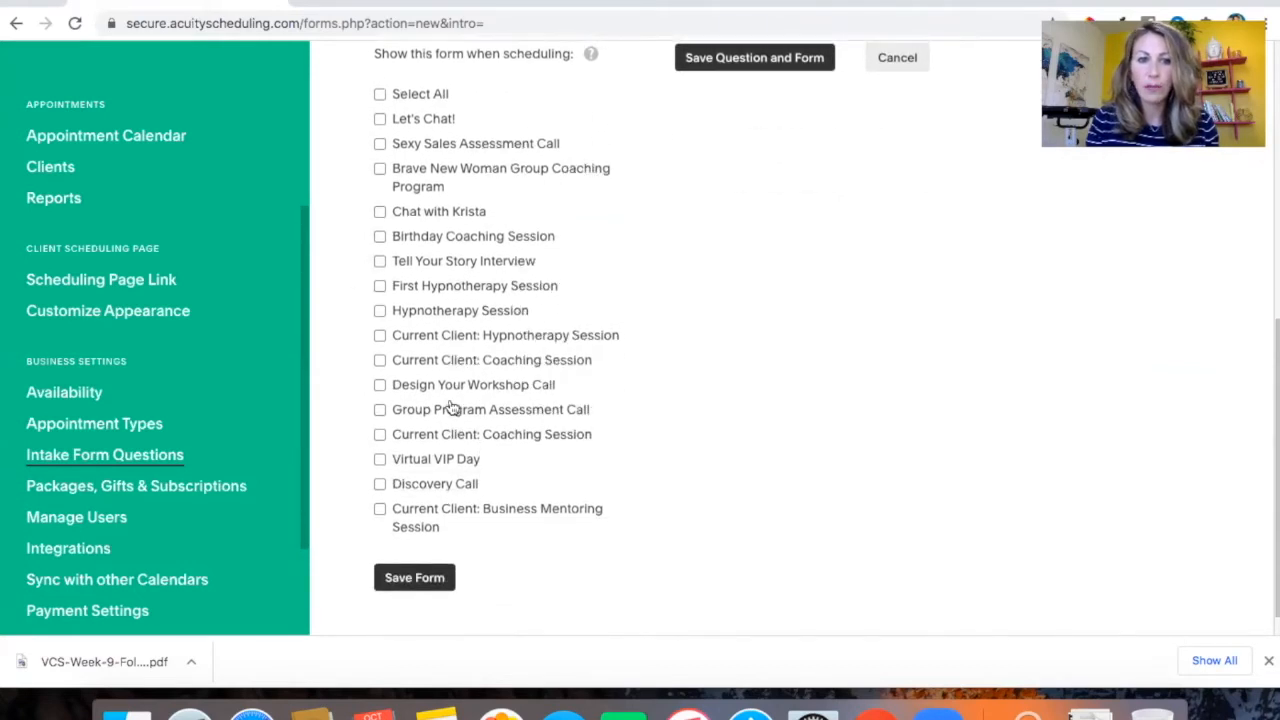
scroll(451, 405, "up", 7)
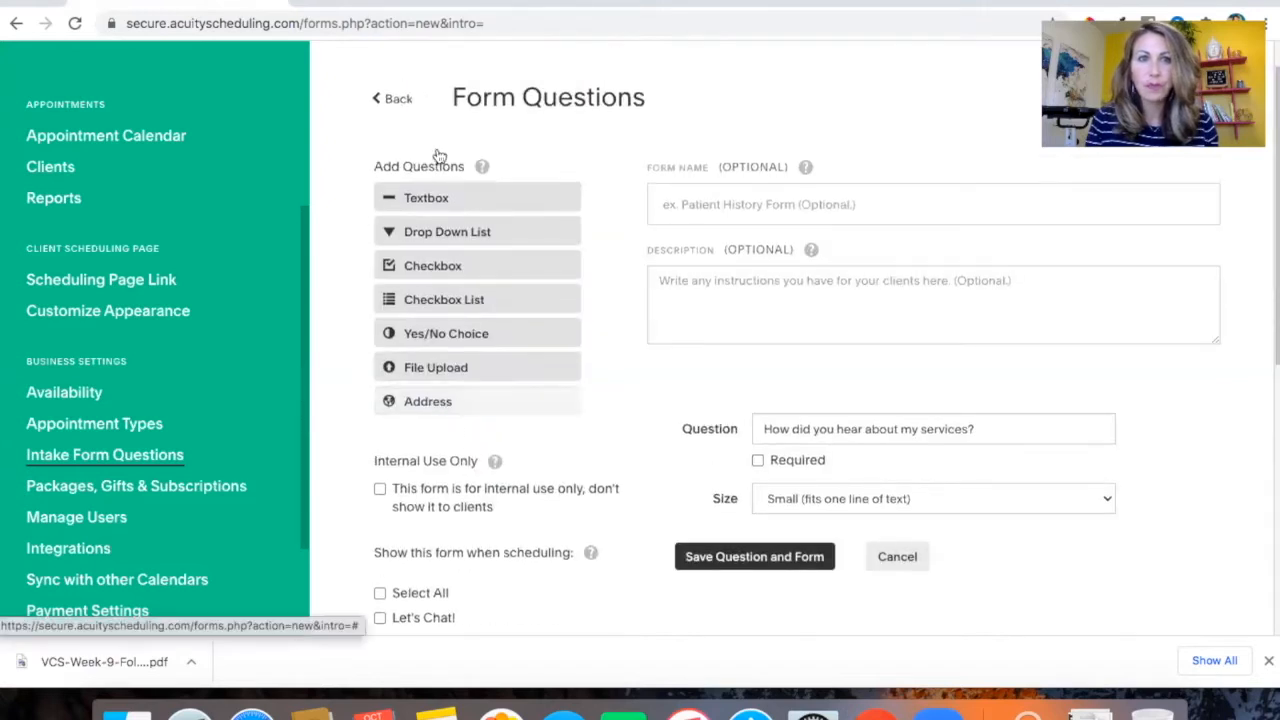
left_click(396, 104)
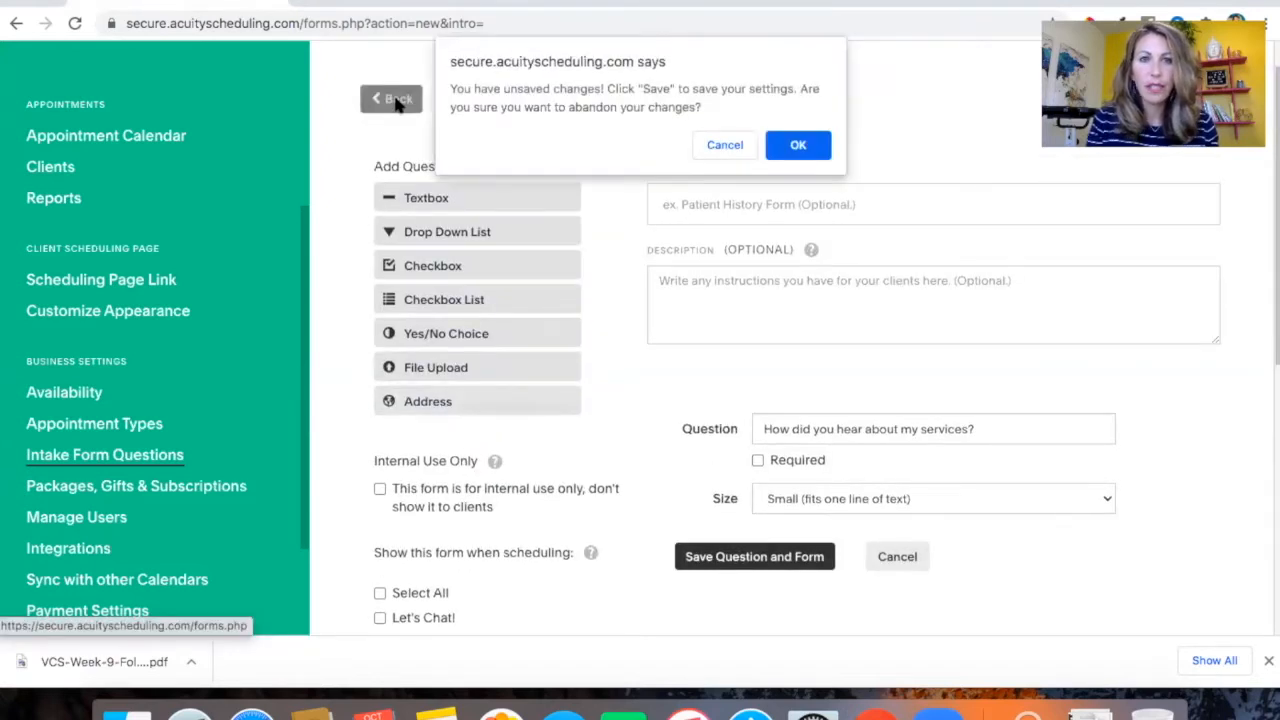
left_click(810, 146)
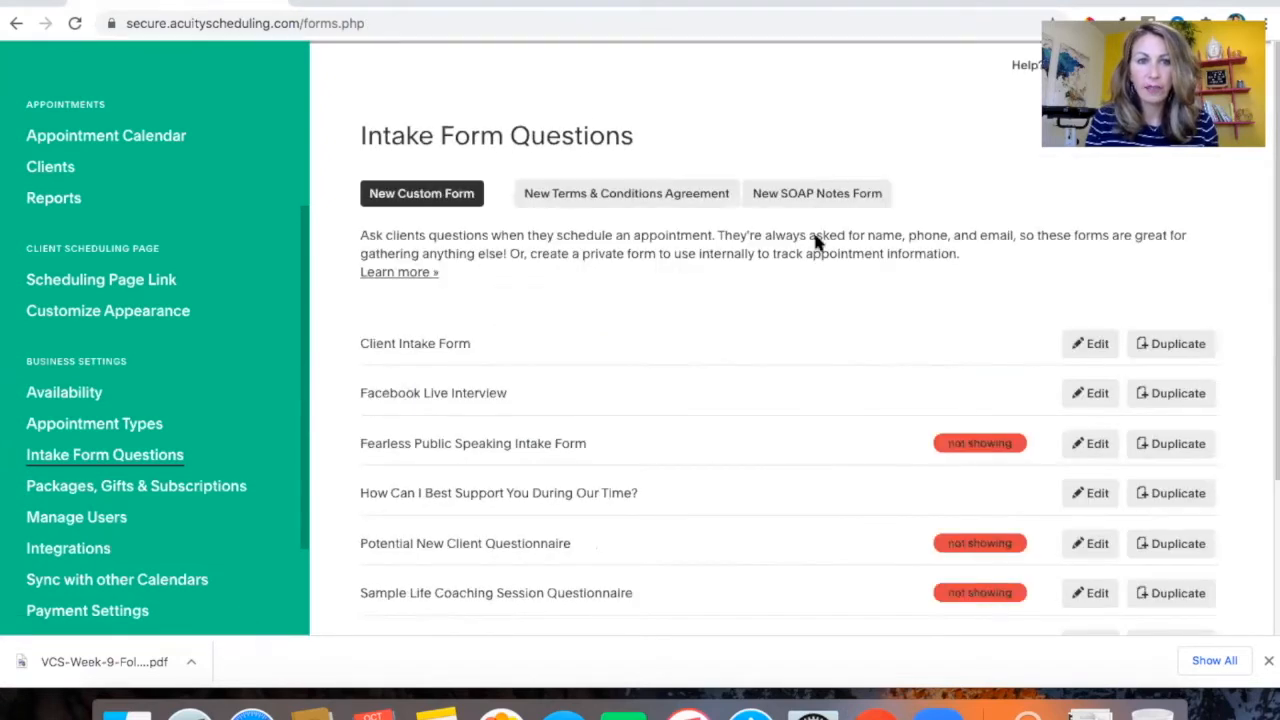
Look over the existing intake forms and open "How Can I Best Support You During Our Time?" for editing.
scroll(838, 446, "down", 3)
scroll(839, 446, "down", 2)
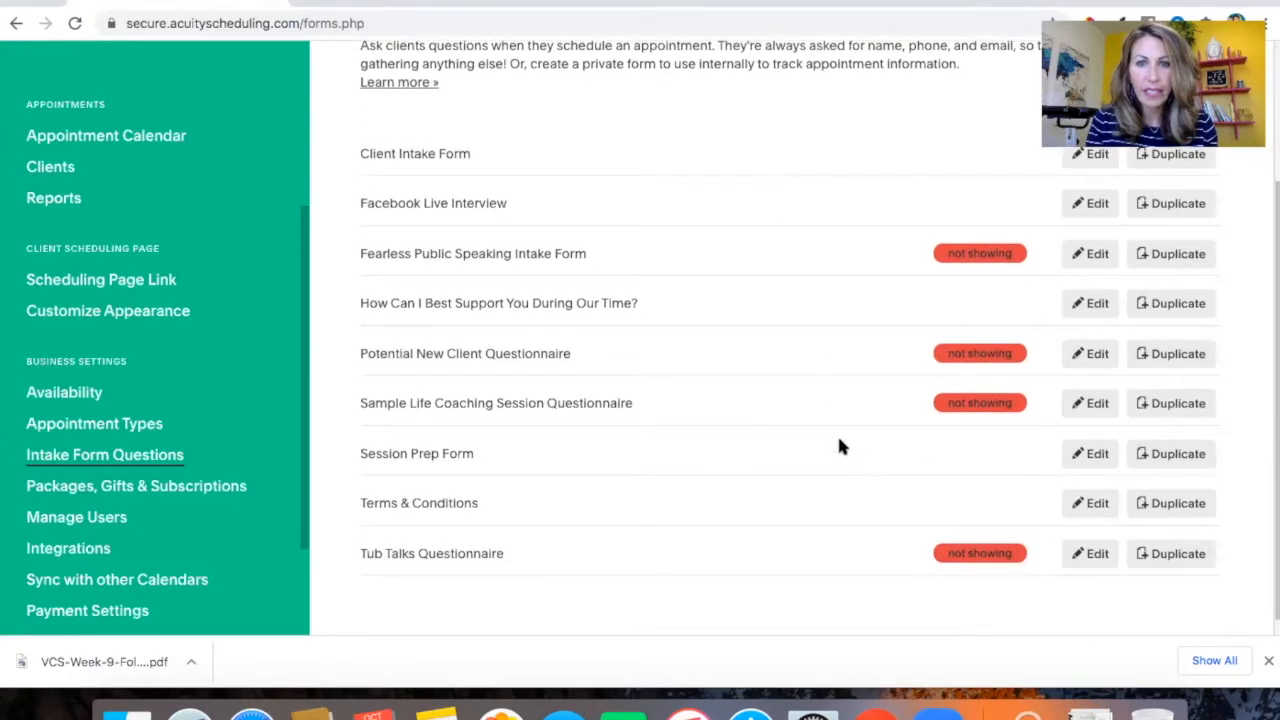
scroll(839, 446, "up", 1)
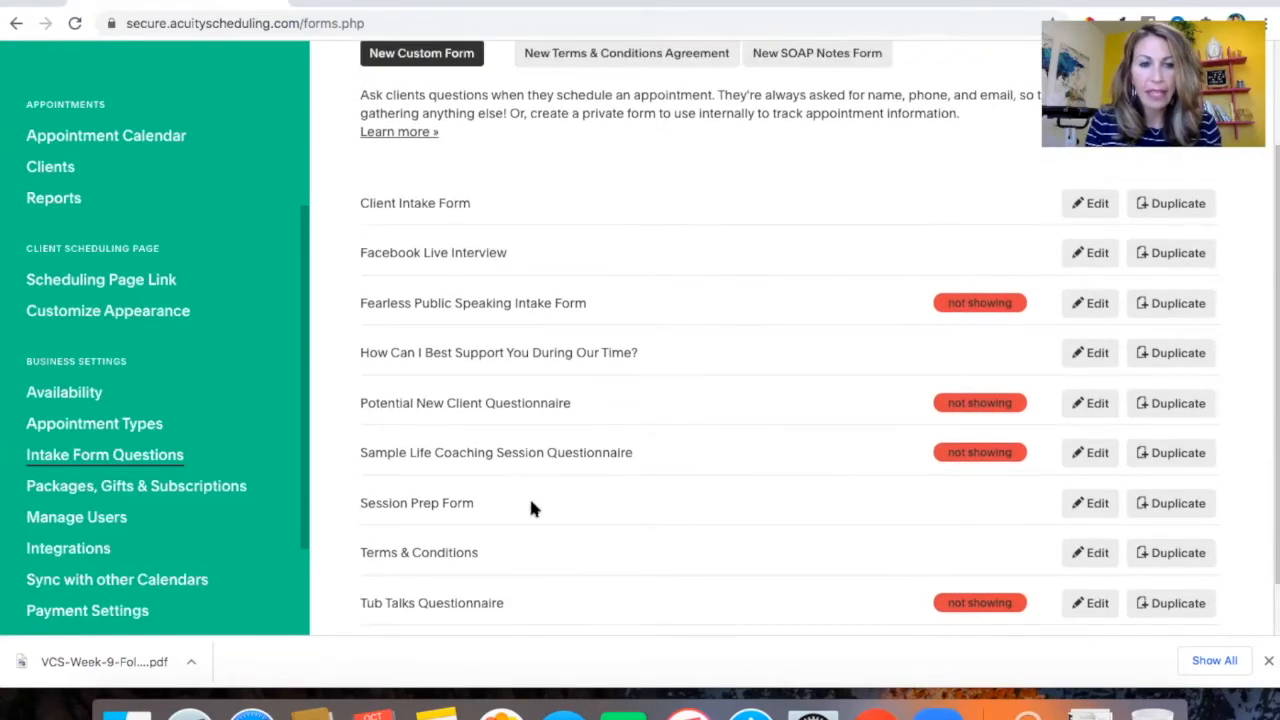
scroll(530, 508, "down", 1)
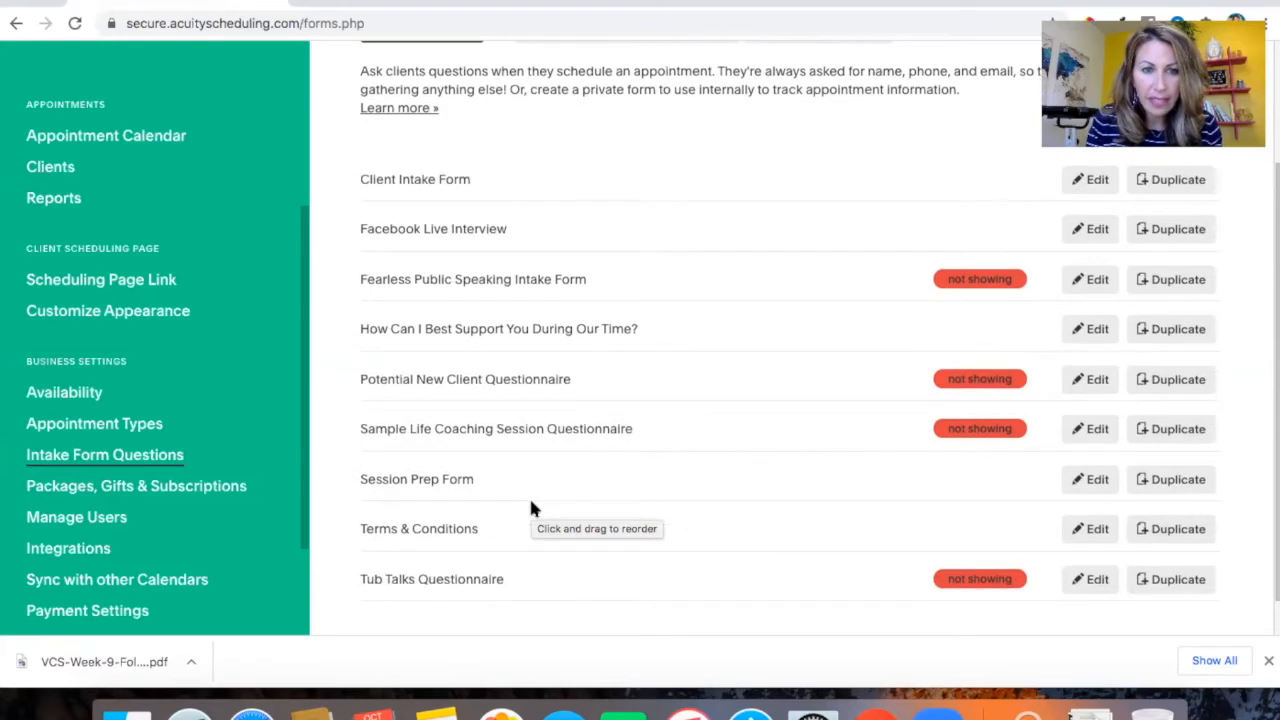
scroll(531, 508, "up", 1)
scroll(530, 508, "up", 1)
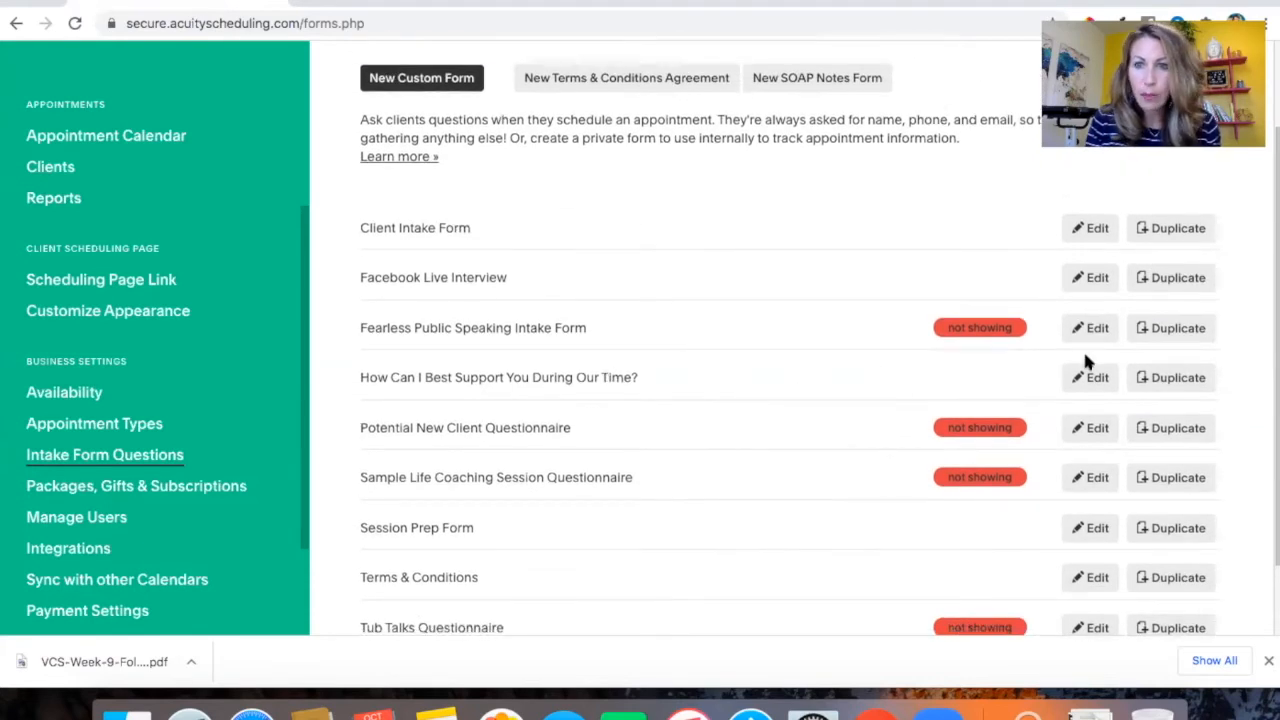
left_click(1092, 377)
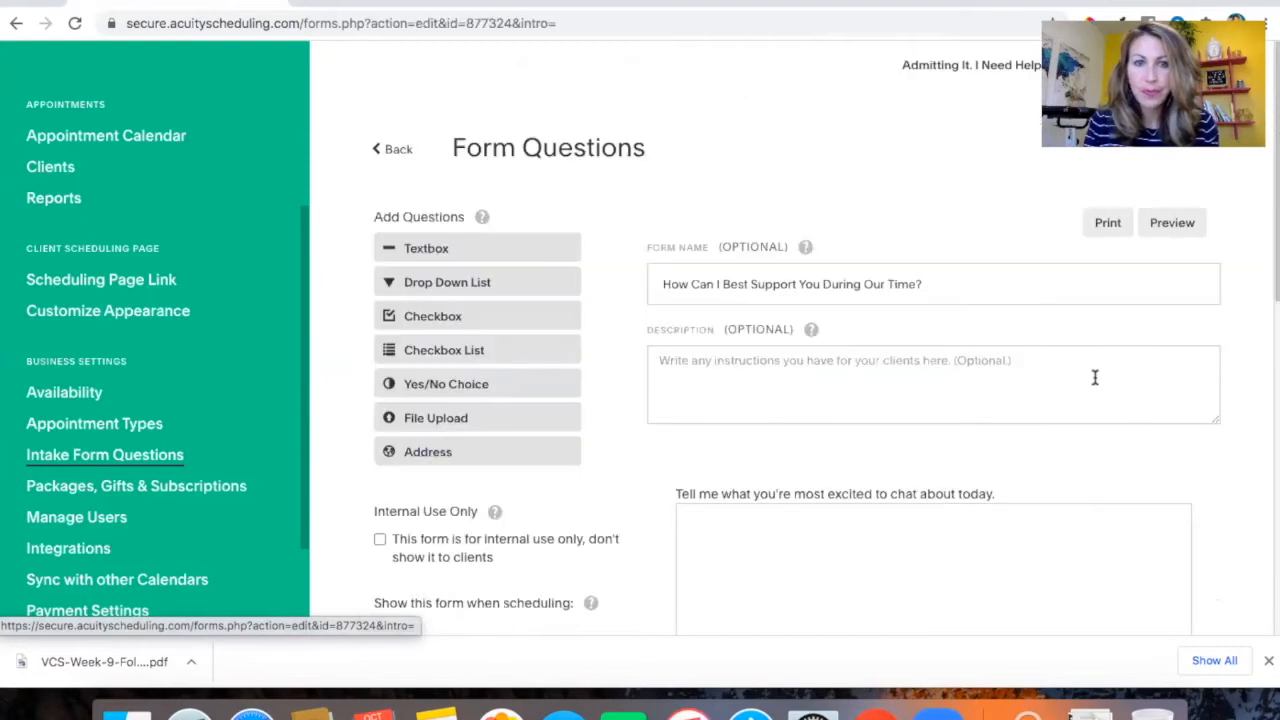
Examine the form's client questions and the appointment types it is shown for when scheduling.
scroll(800, 385, "down", 3)
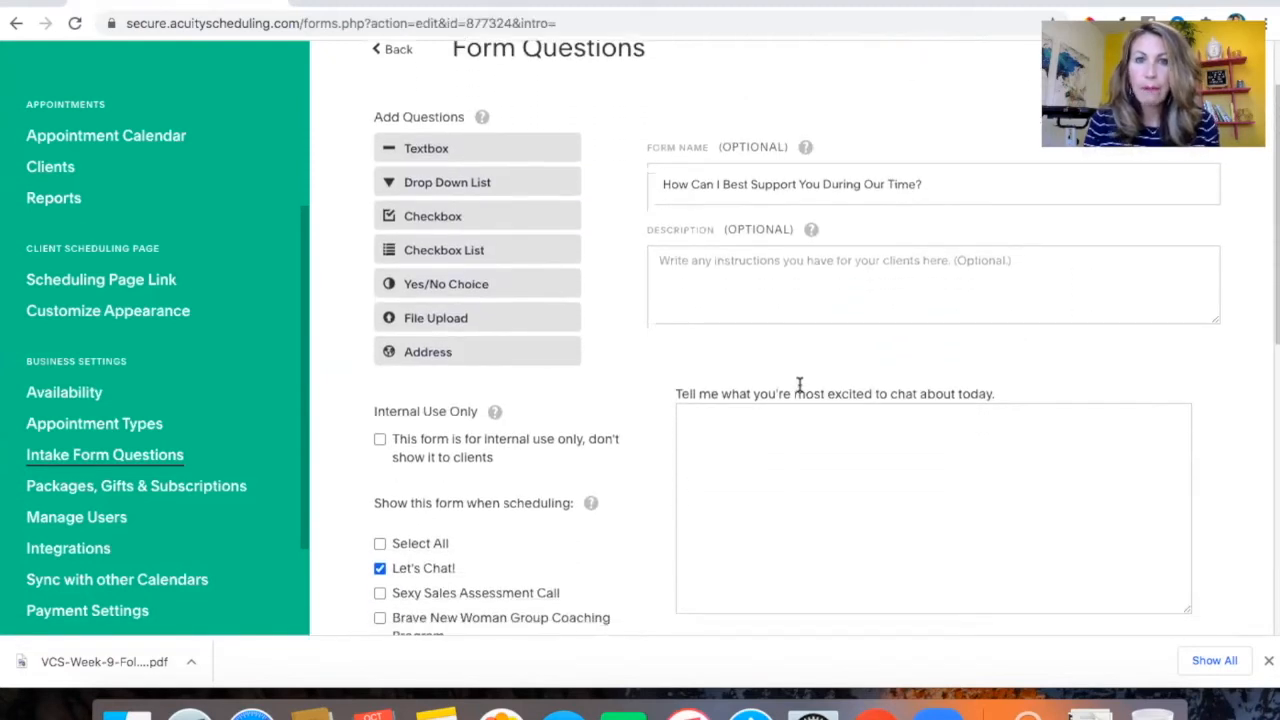
mouse_move(799, 385)
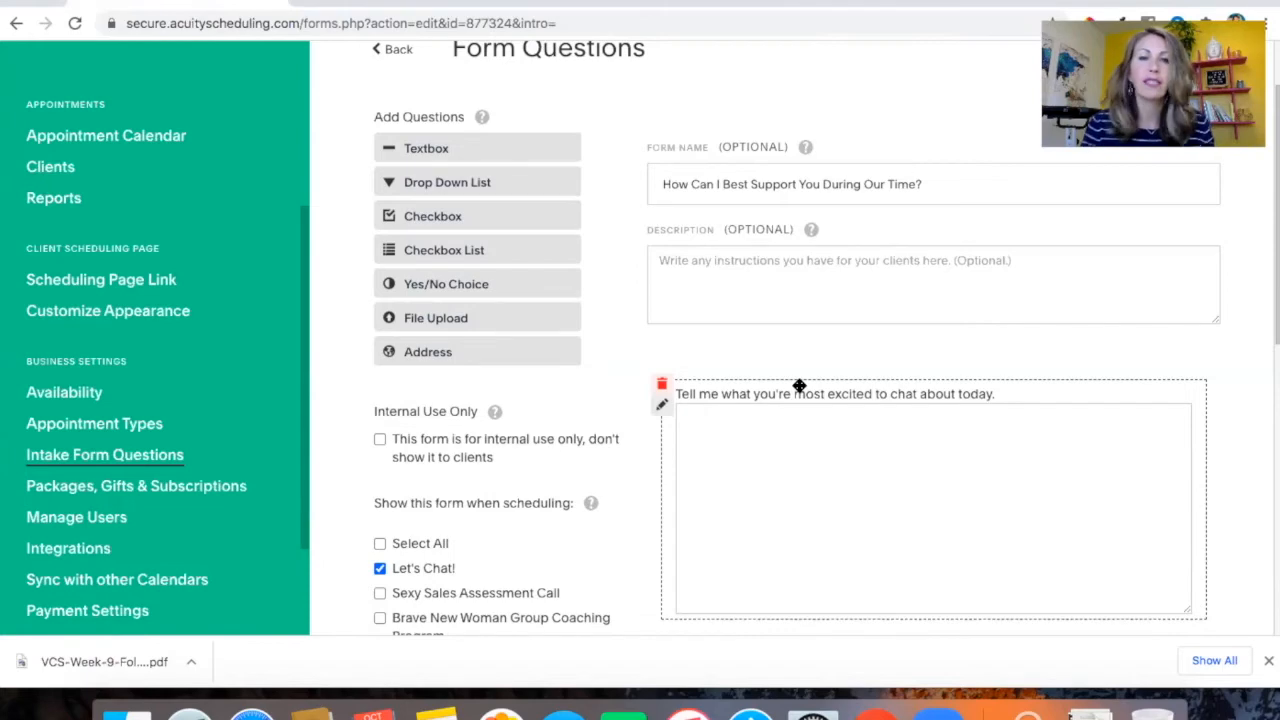
scroll(831, 340, "down", 5)
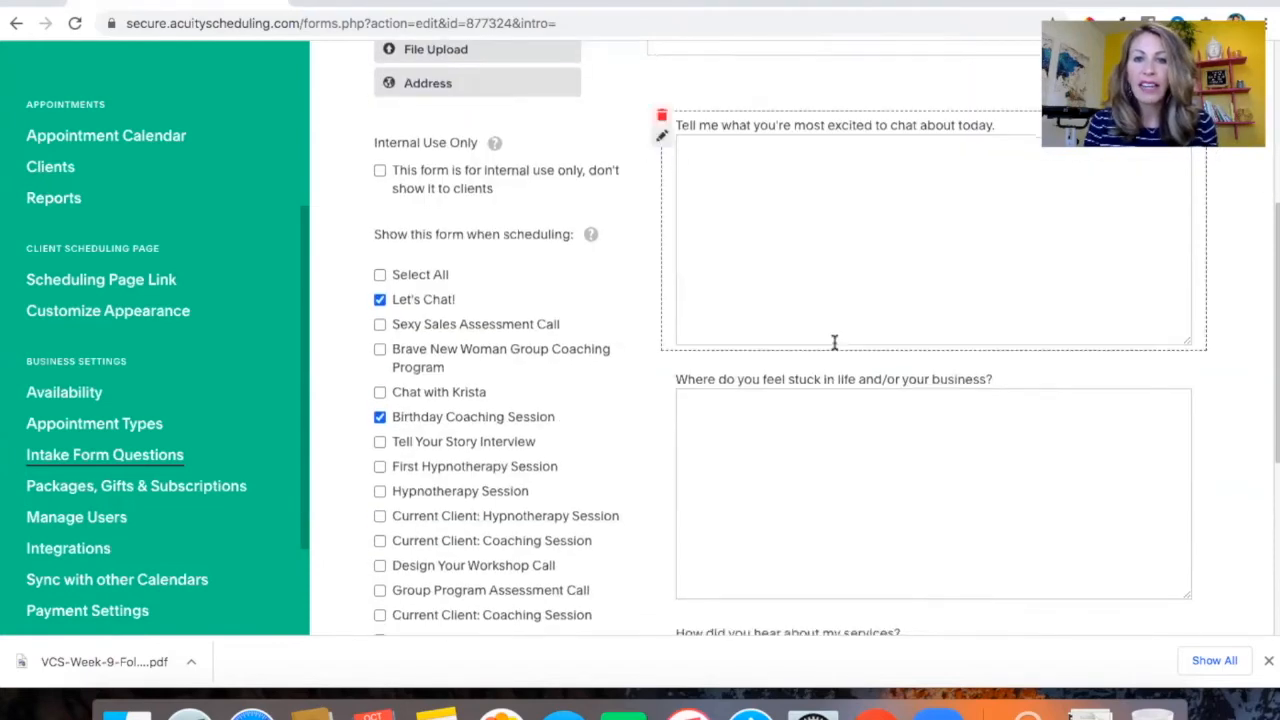
scroll(834, 342, "down", 1)
scroll(834, 342, "up", 4)
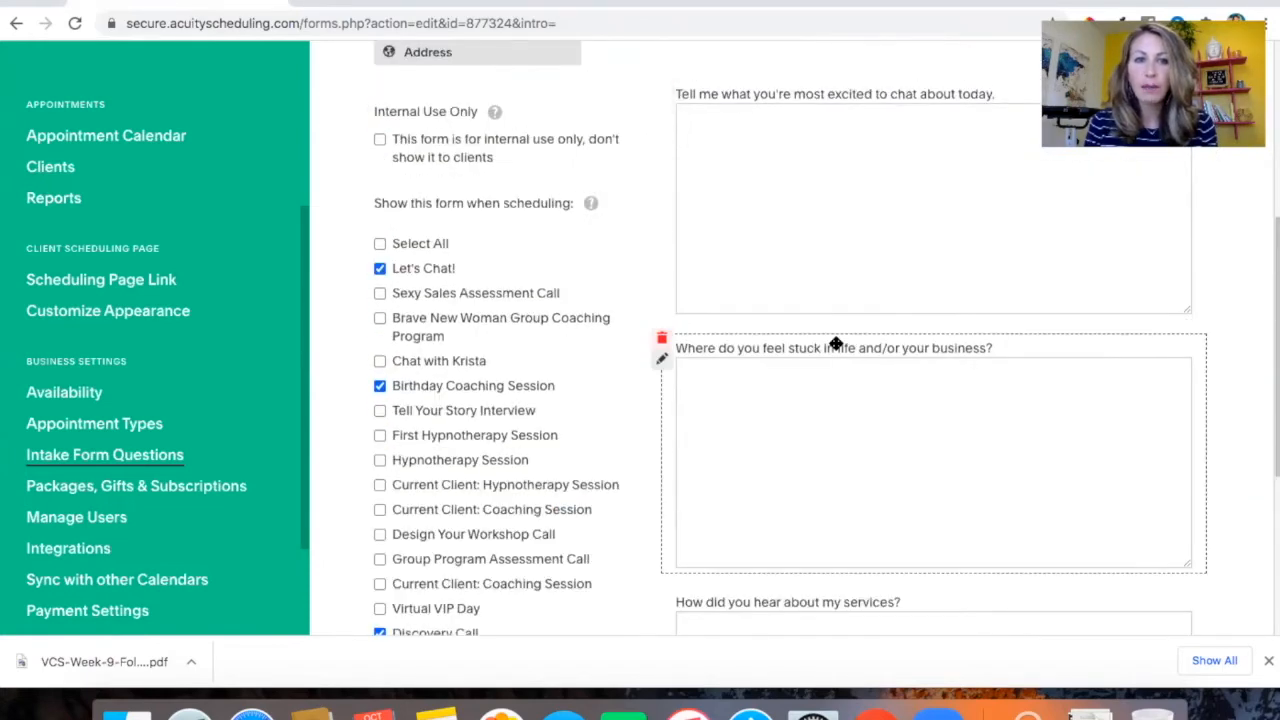
scroll(834, 343, "up", 3)
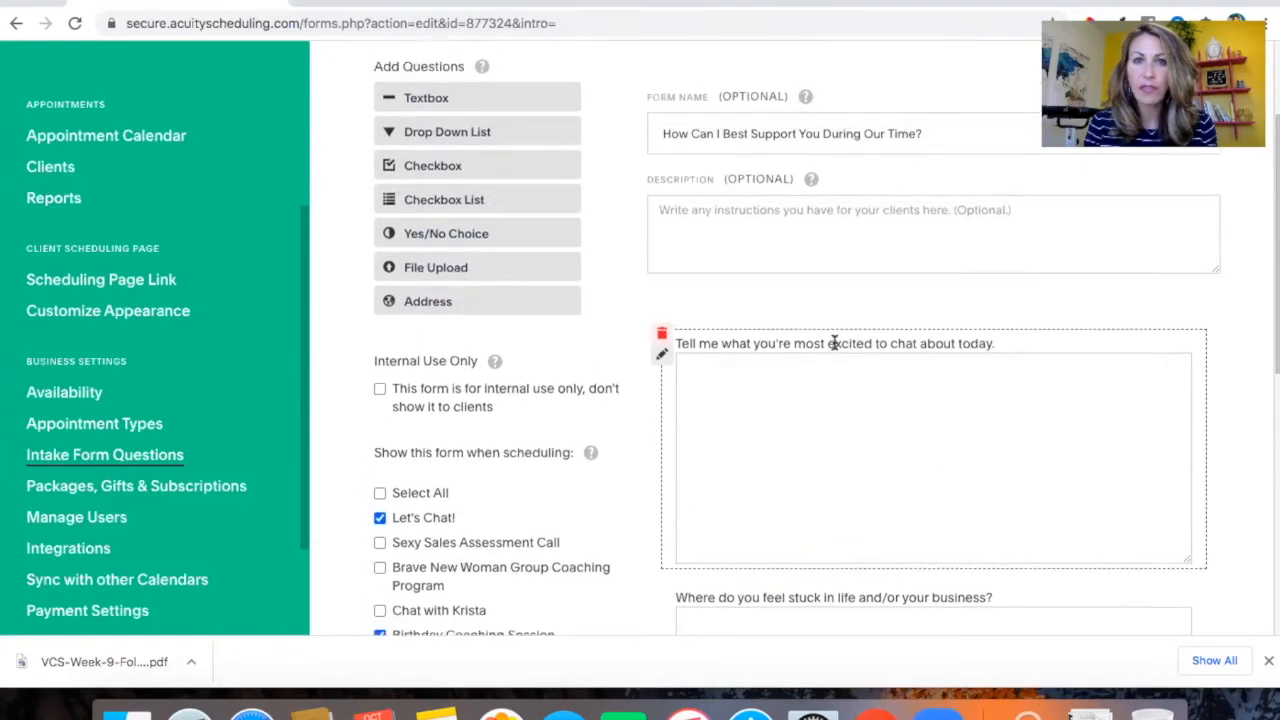
scroll(934, 330, "down", 1)
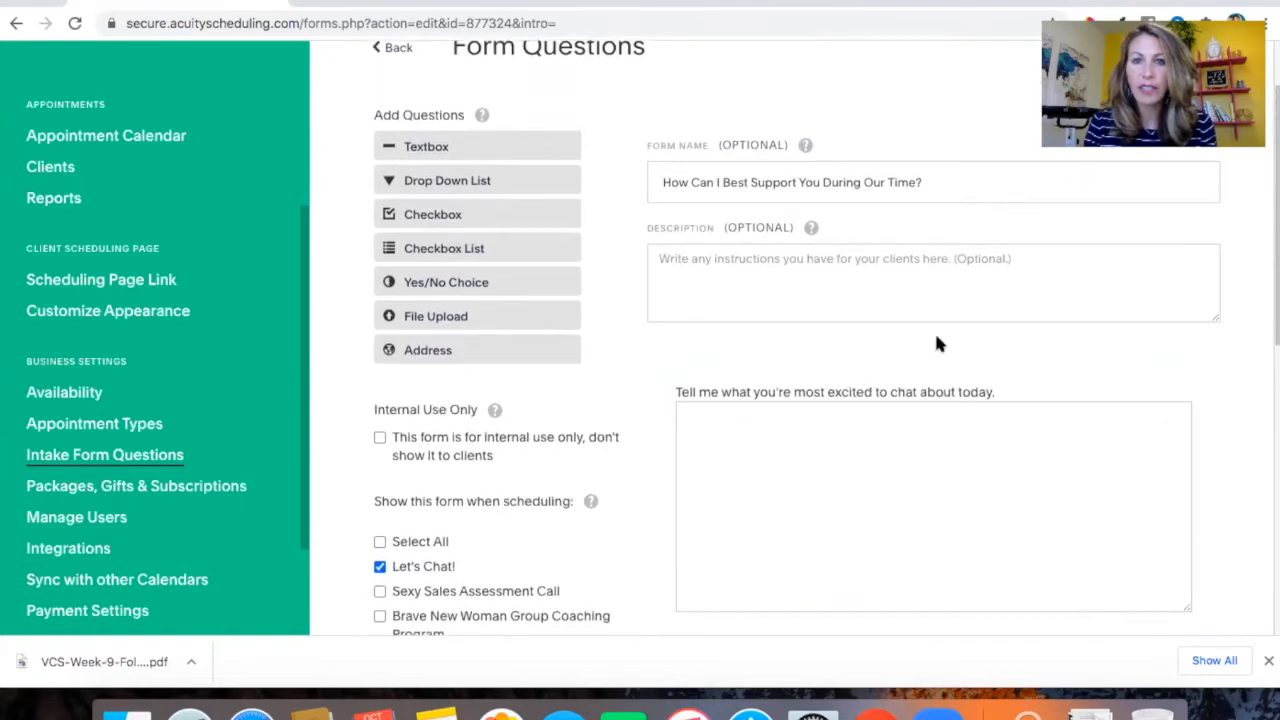
scroll(937, 343, "down", 1)
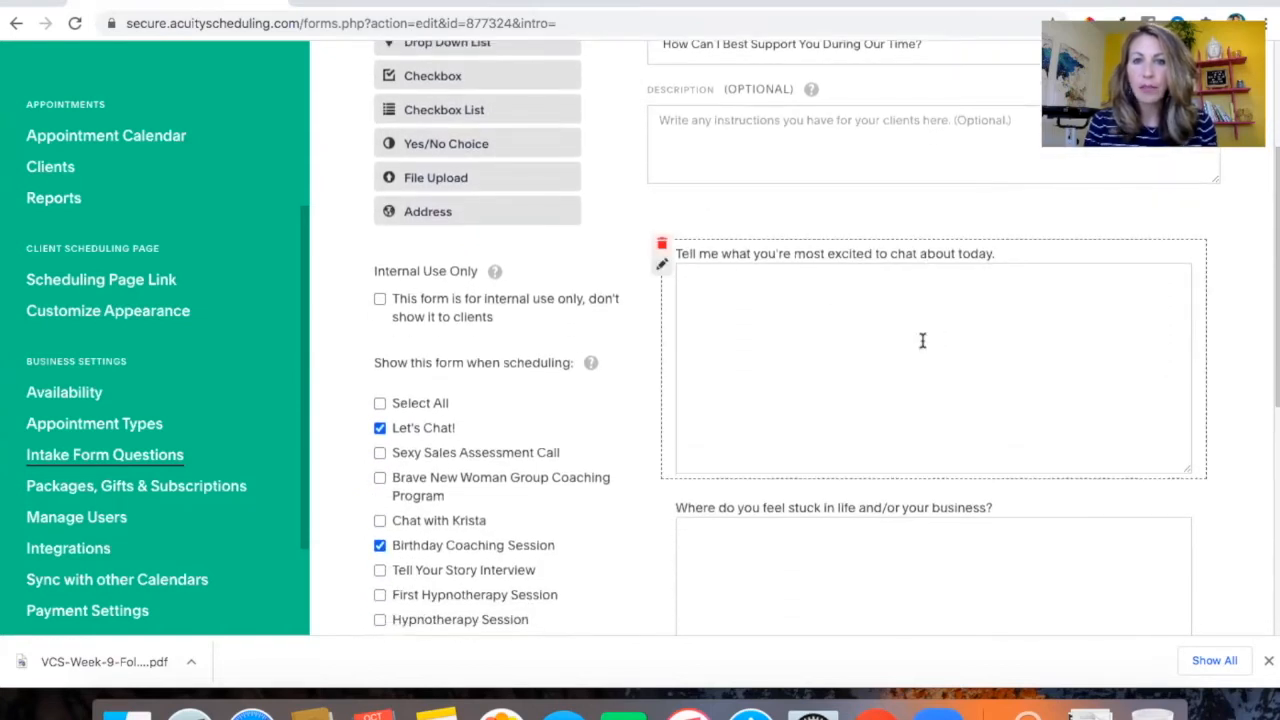
scroll(914, 344, "down", 3)
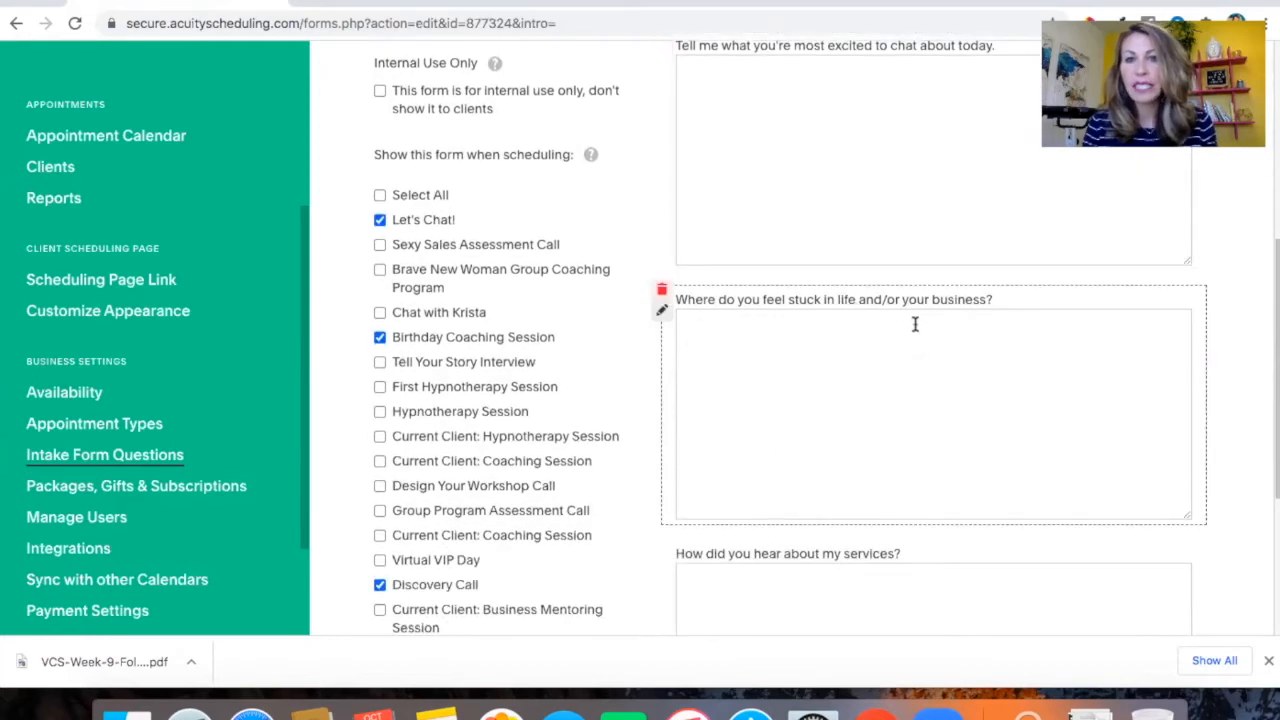
scroll(914, 324, "down", 3)
scroll(876, 428, "up", 2)
scroll(876, 428, "up", 2)
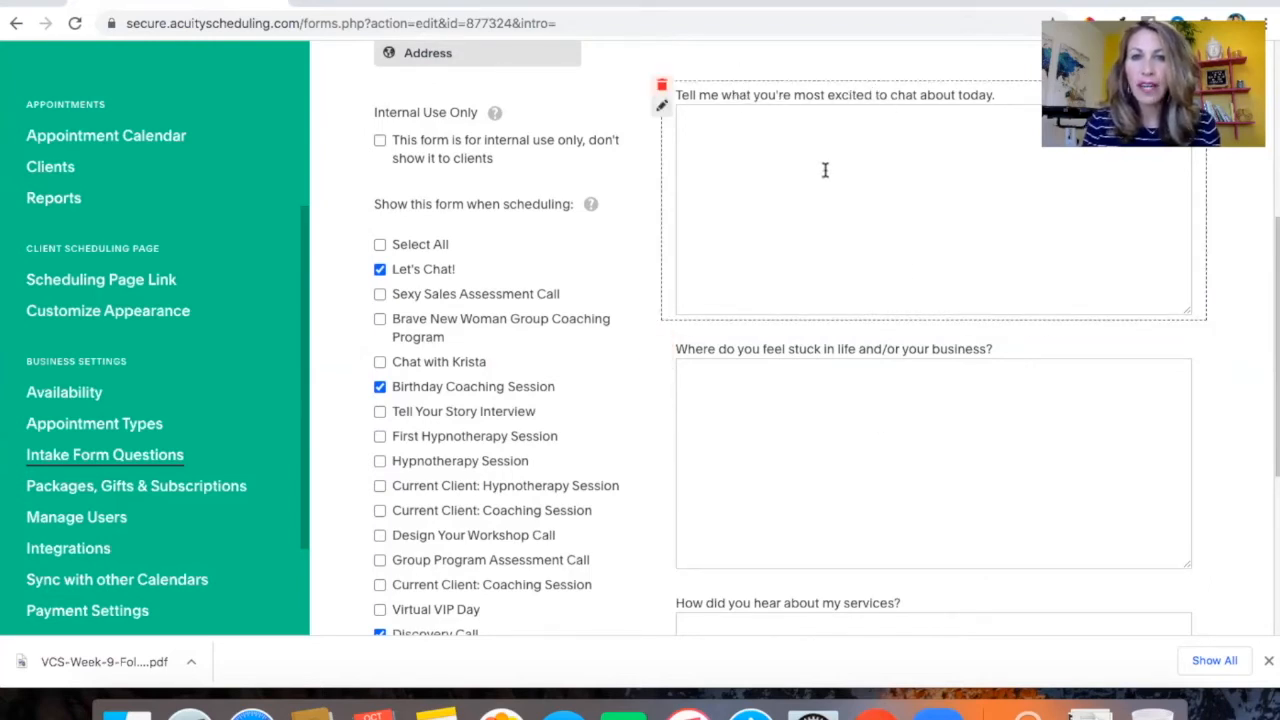
scroll(825, 170, "down", 2)
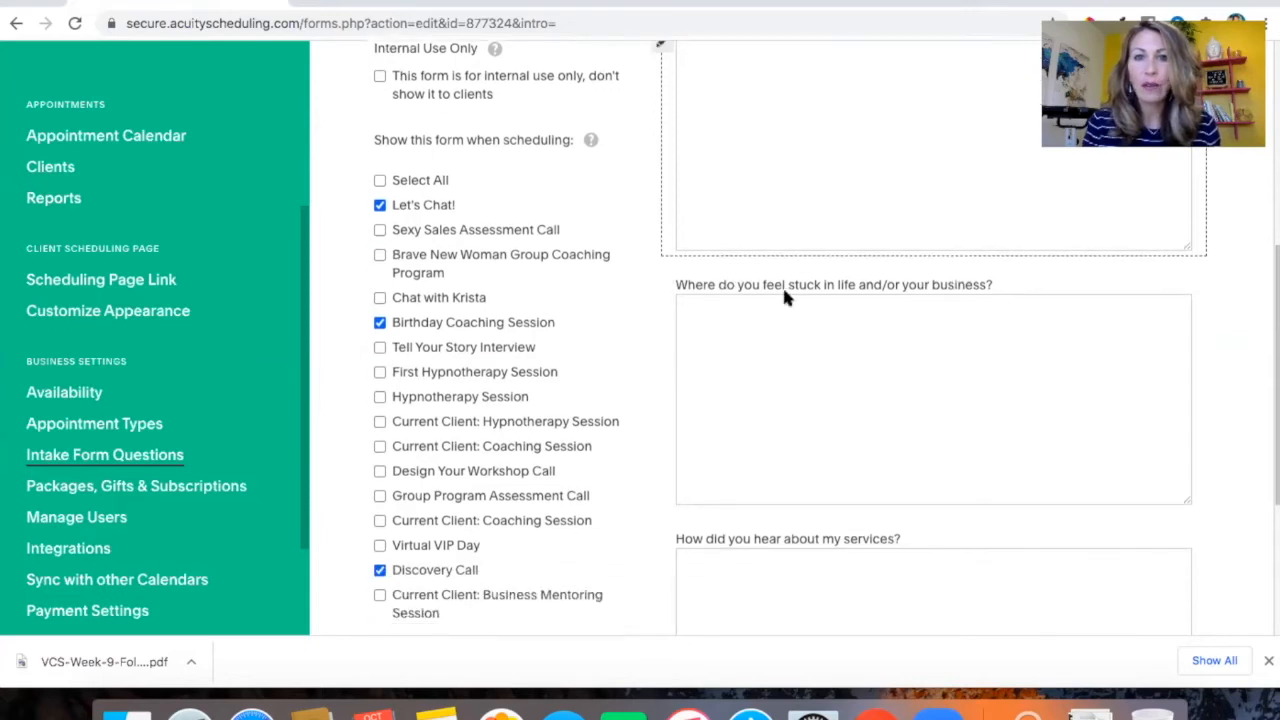
scroll(781, 298, "up", 1)
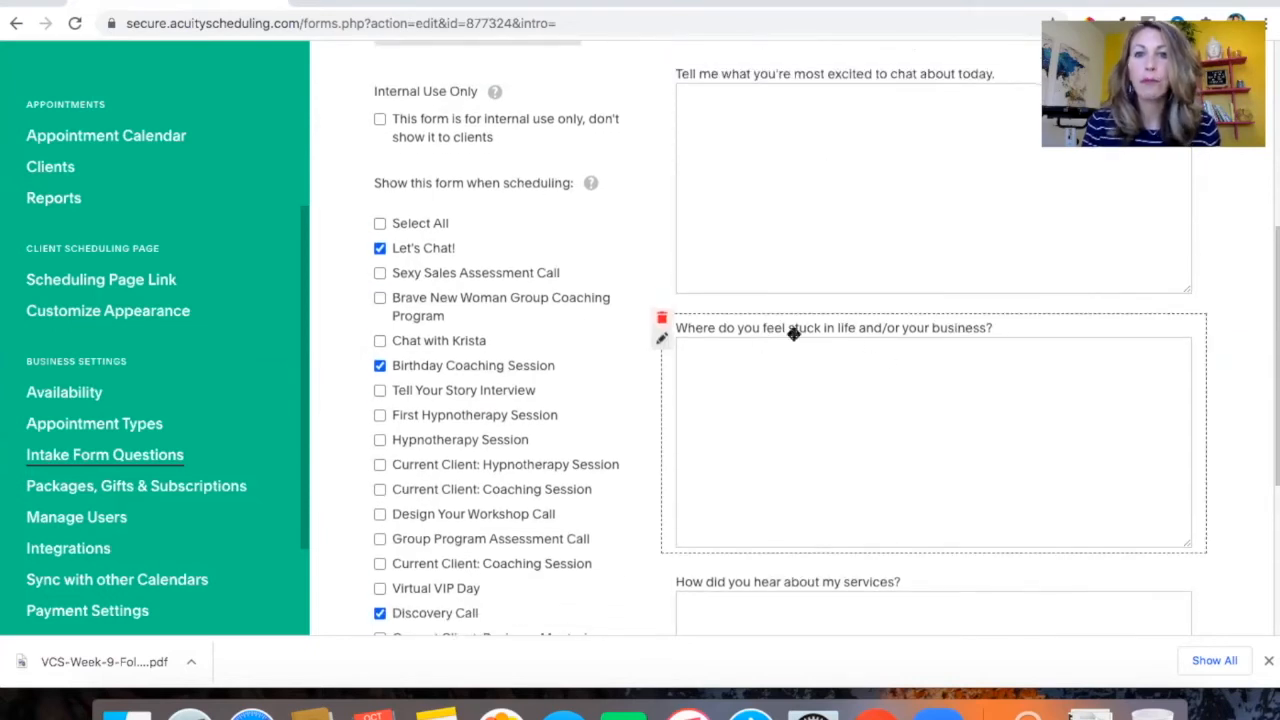
scroll(898, 367, "down", 3)
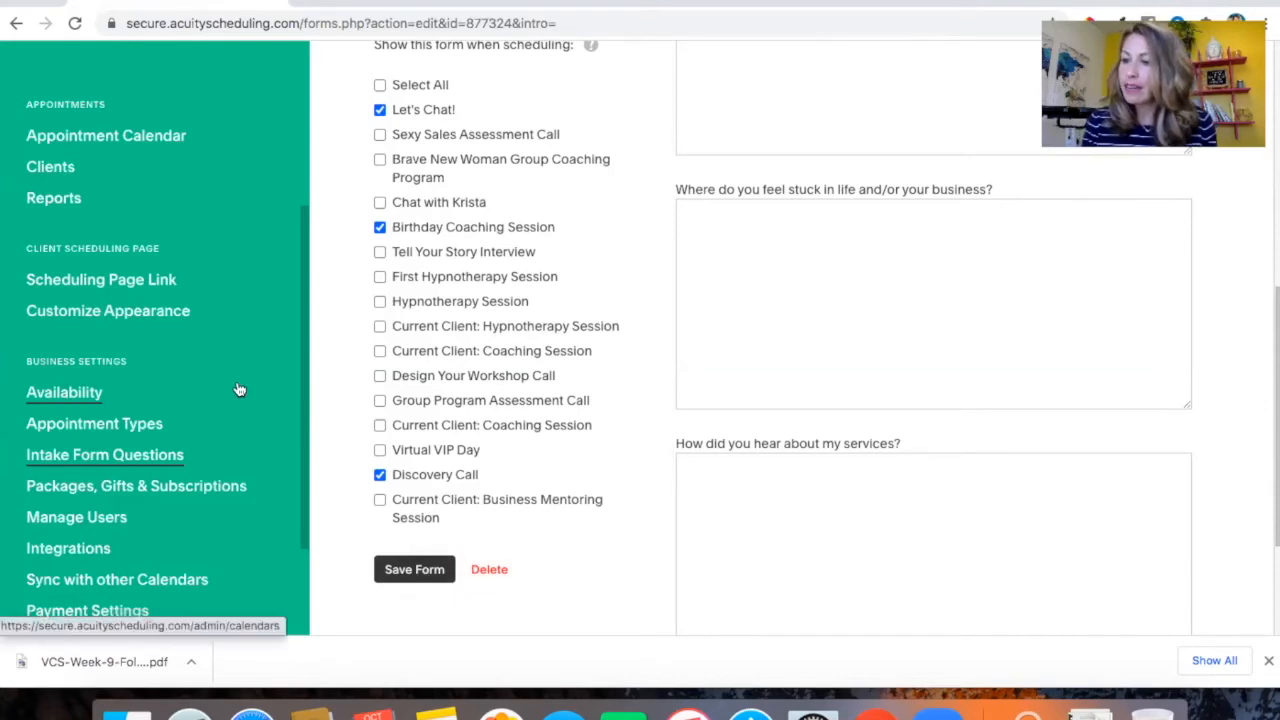
Open the Email Settings and add a new Initial Confirmation template for the Discovery Call appointment type.
scroll(238, 389, "down", 3)
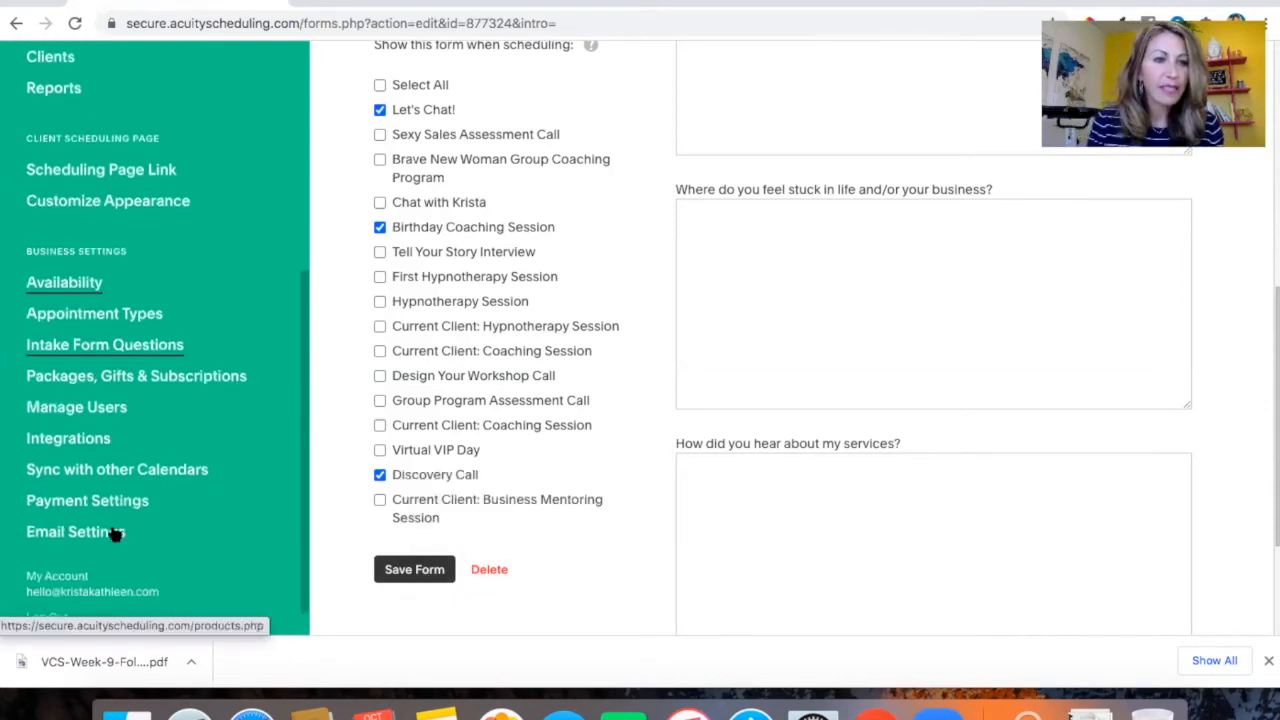
left_click(75, 534)
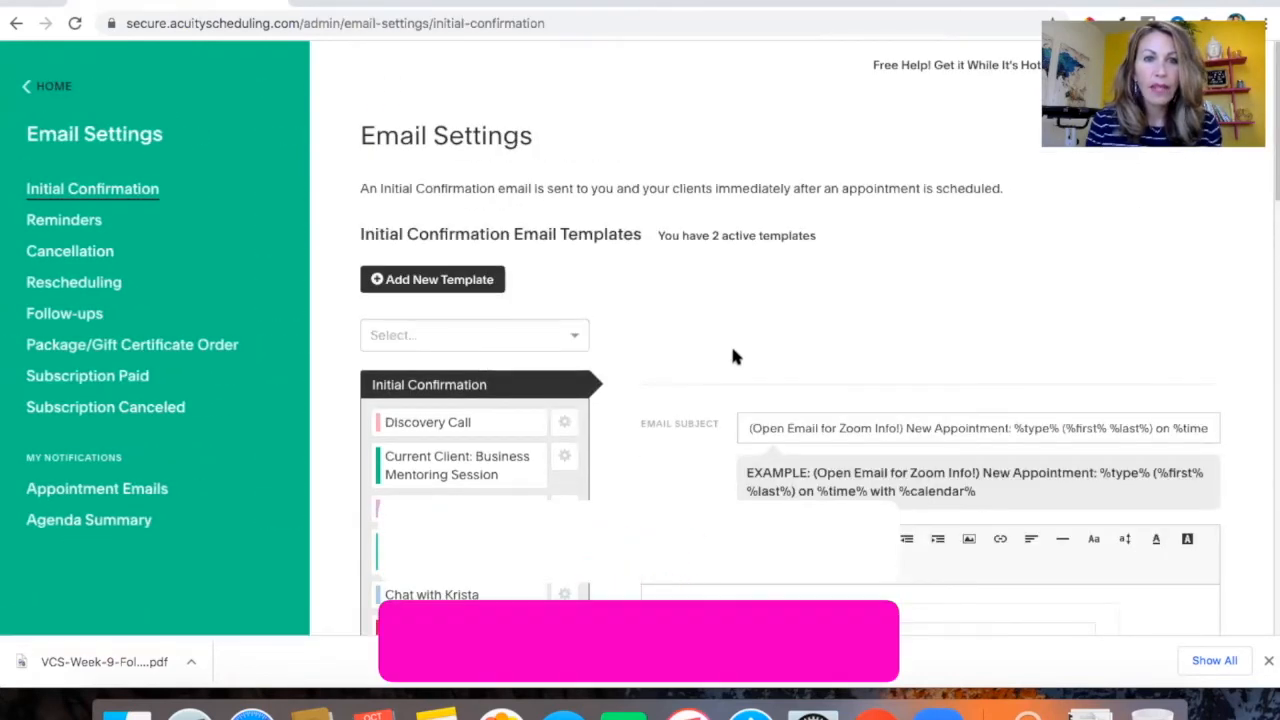
left_click(432, 288)
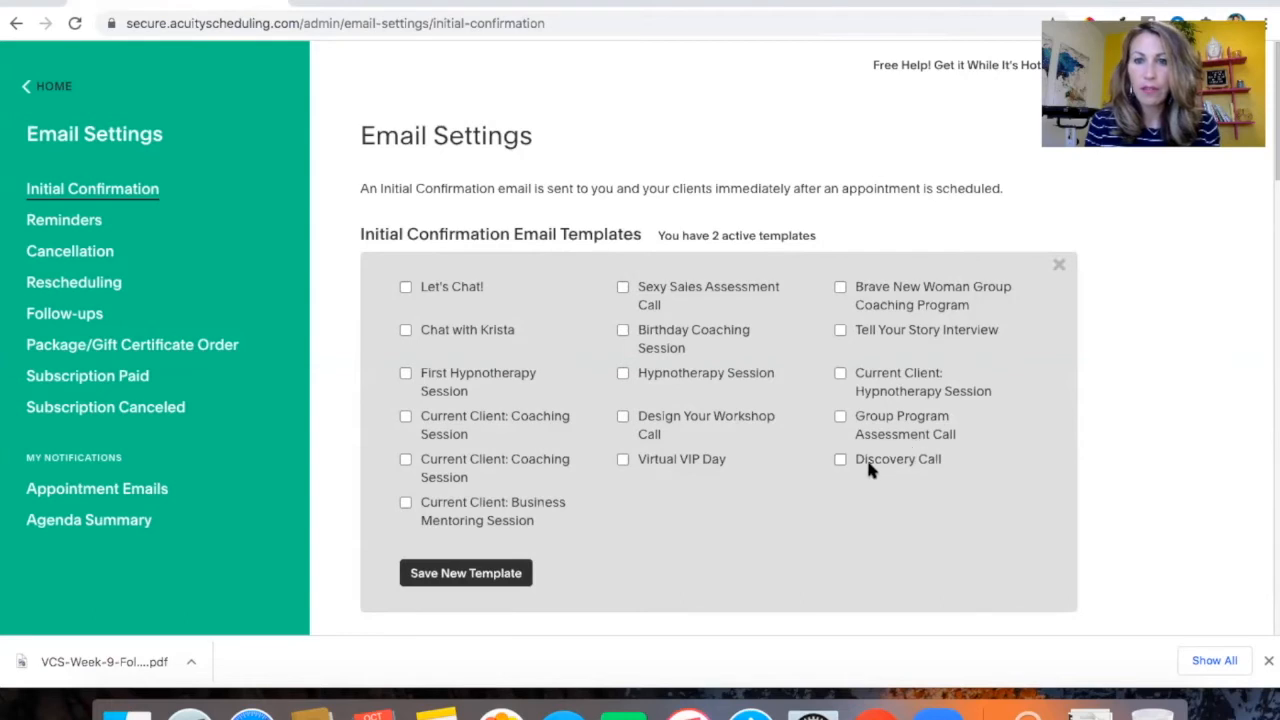
left_click(840, 460)
left_click(466, 573)
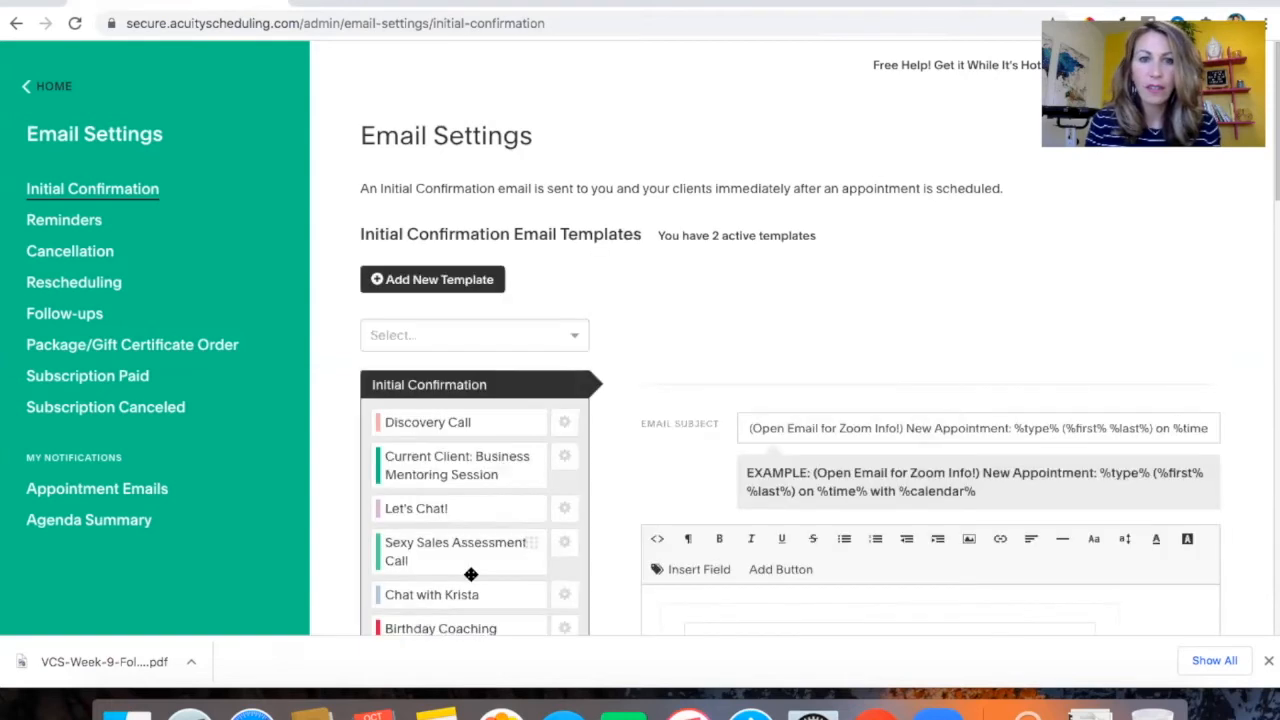
Review the Discovery Call confirmation template's subject, appointment details, Zoom instructions, cancellation note and calendar buttons.
scroll(470, 577, "down", 5)
scroll(726, 359, "down", 2)
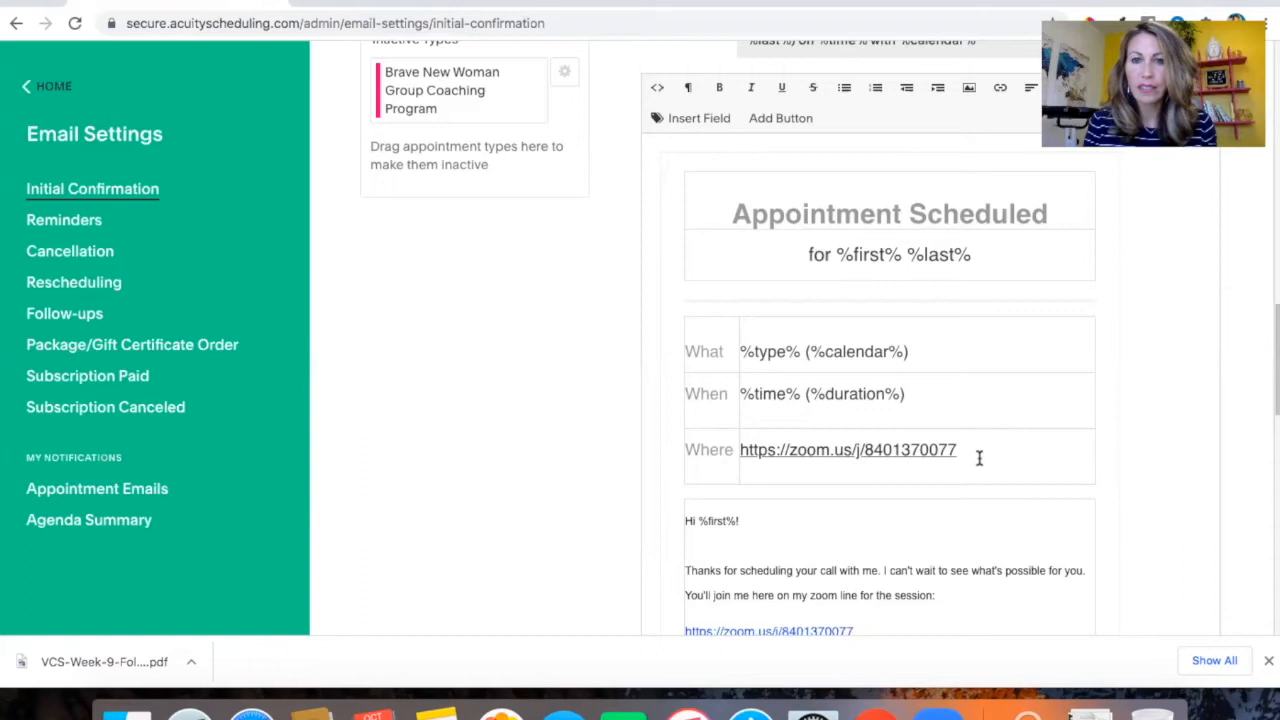
scroll(979, 457, "up", 1)
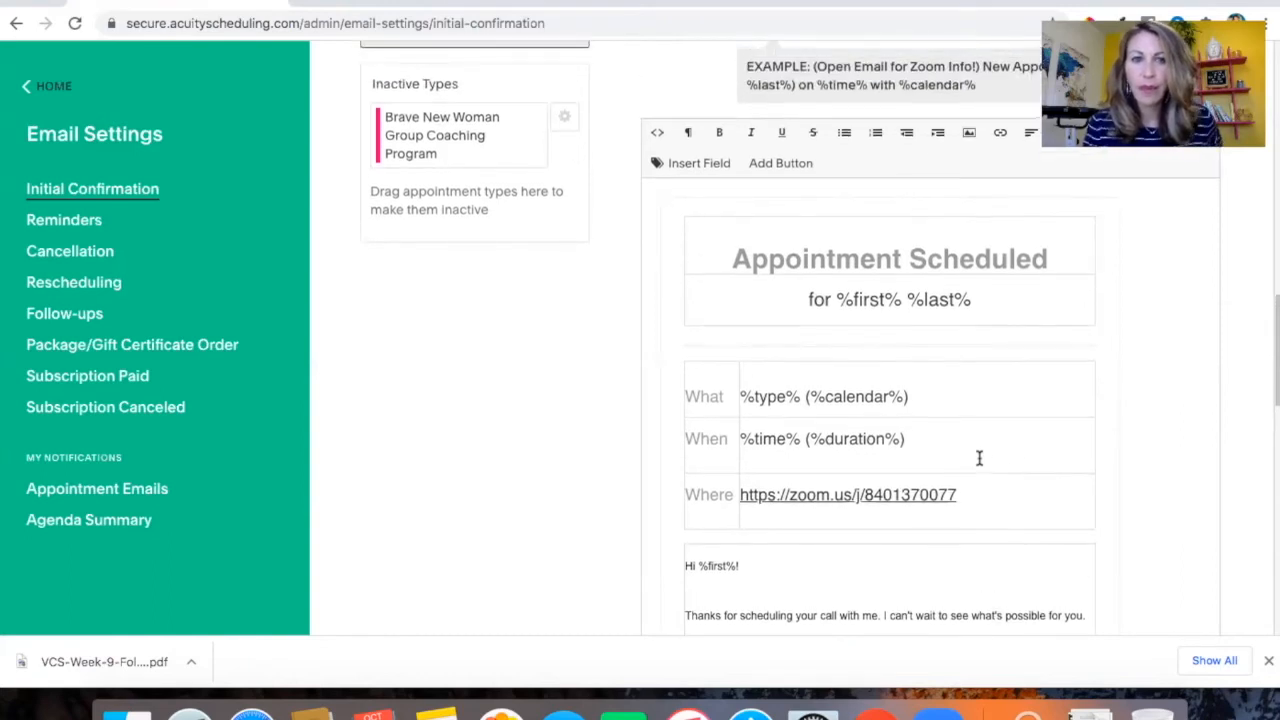
scroll(979, 457, "up", 1)
scroll(979, 457, "down", 8)
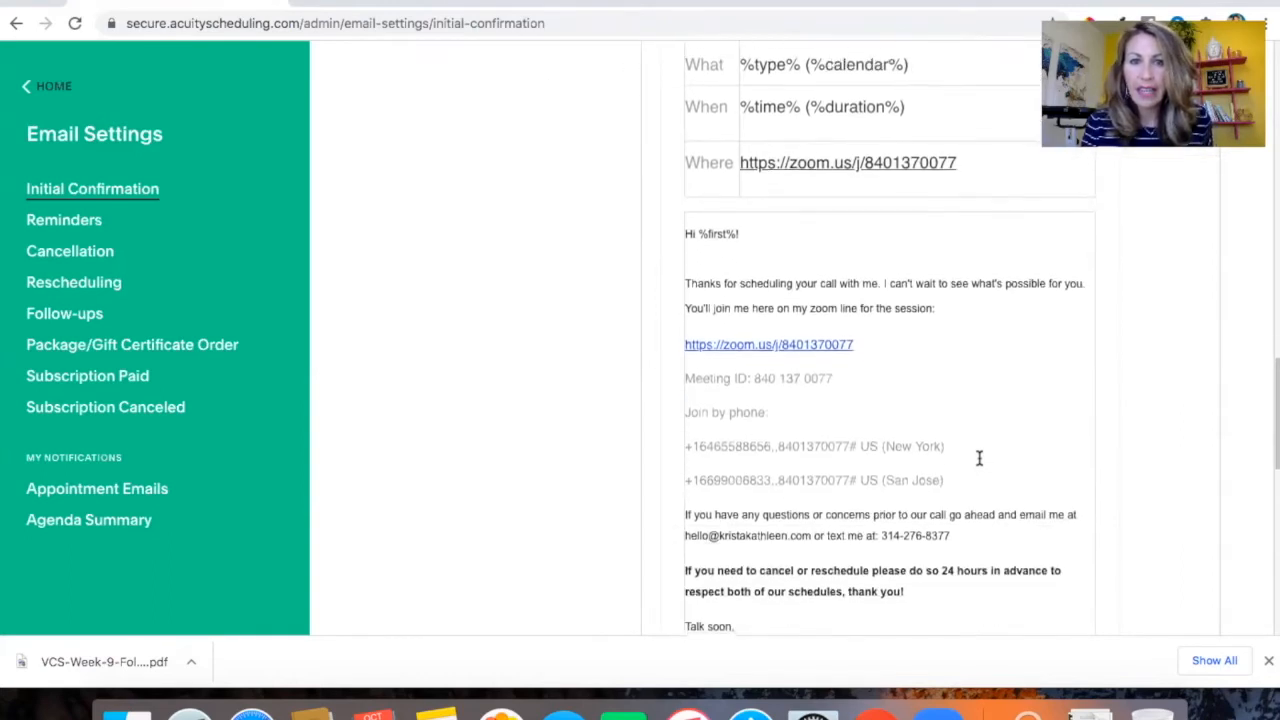
scroll(979, 457, "down", 1)
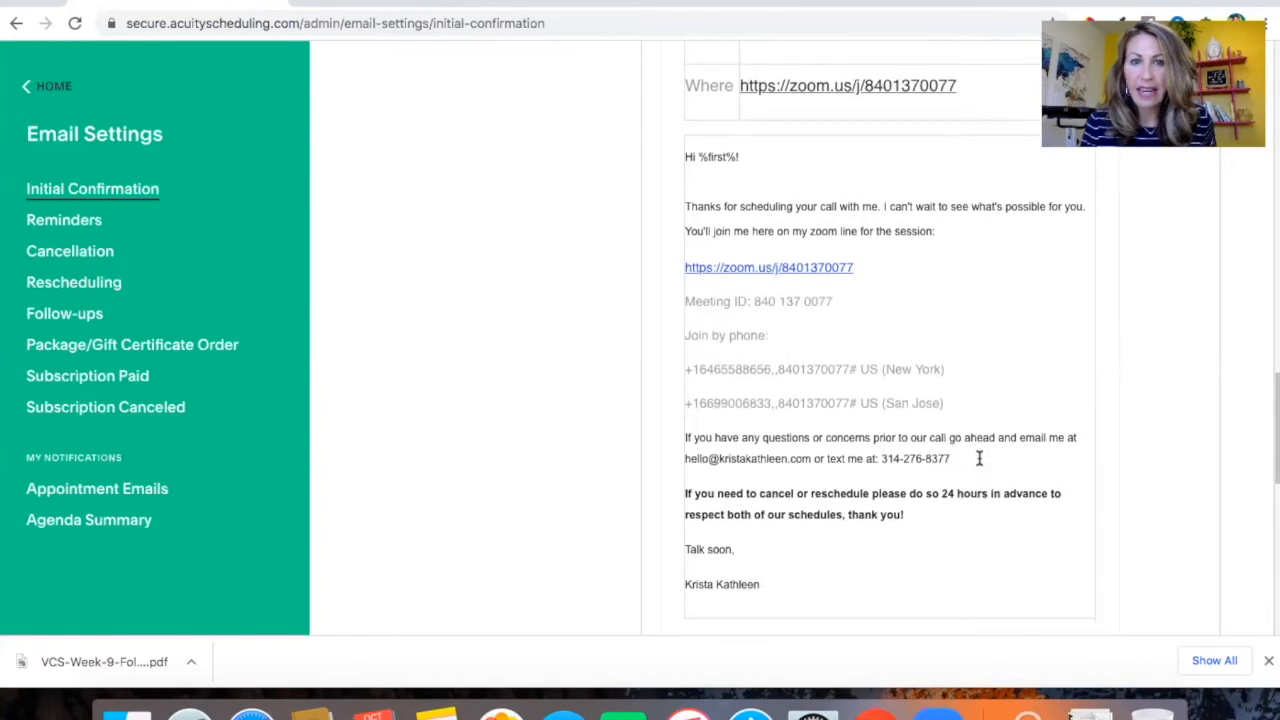
scroll(905, 463, "up", 2)
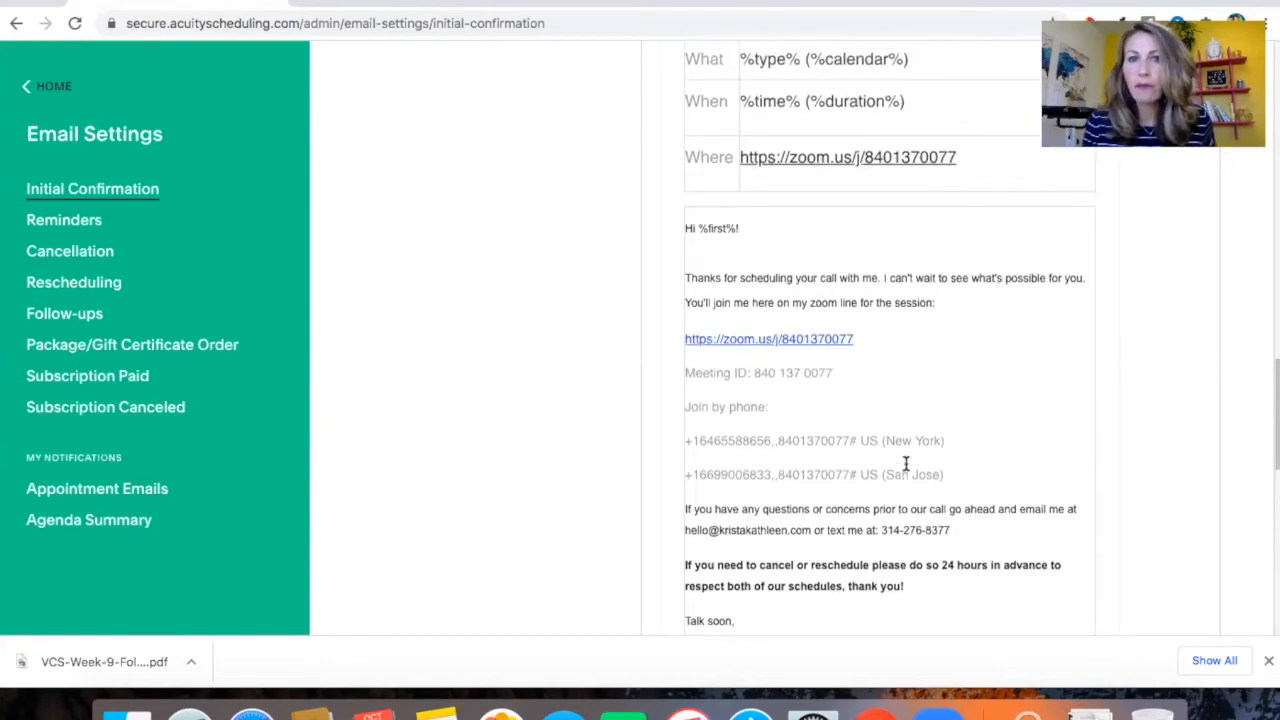
scroll(905, 463, "down", 1)
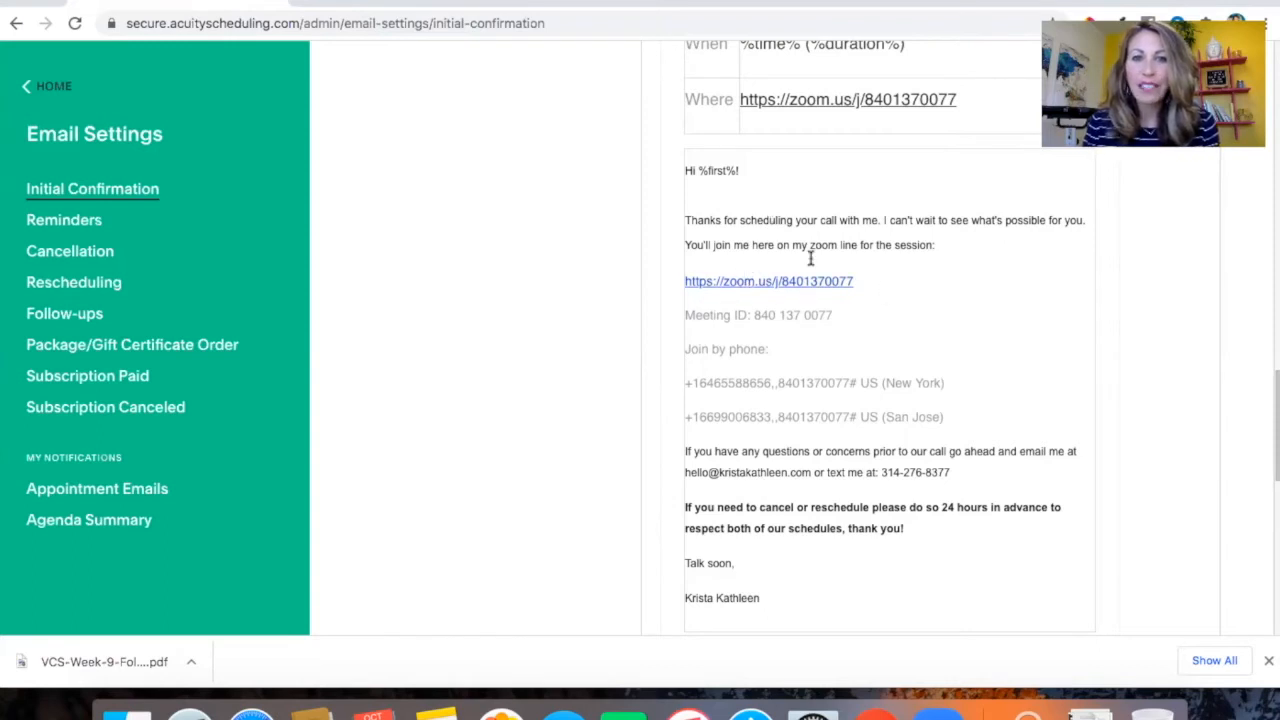
scroll(817, 352, "down", 2)
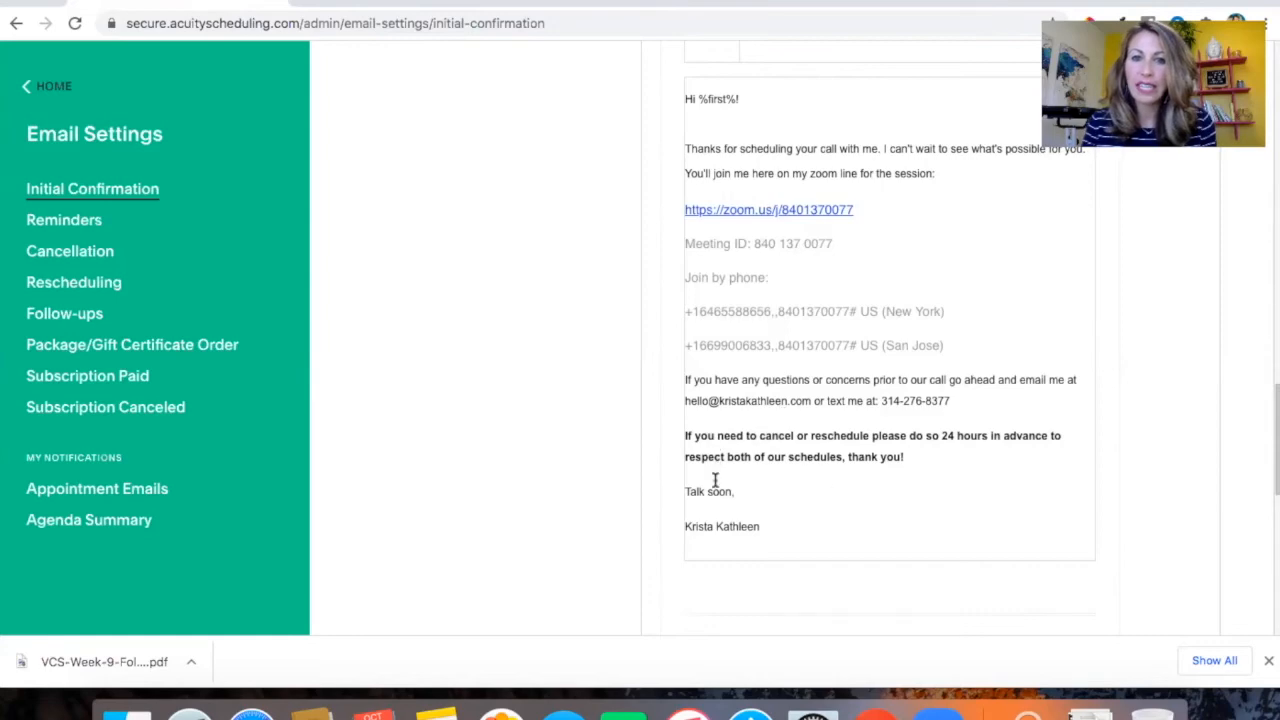
scroll(913, 467, "down", 5)
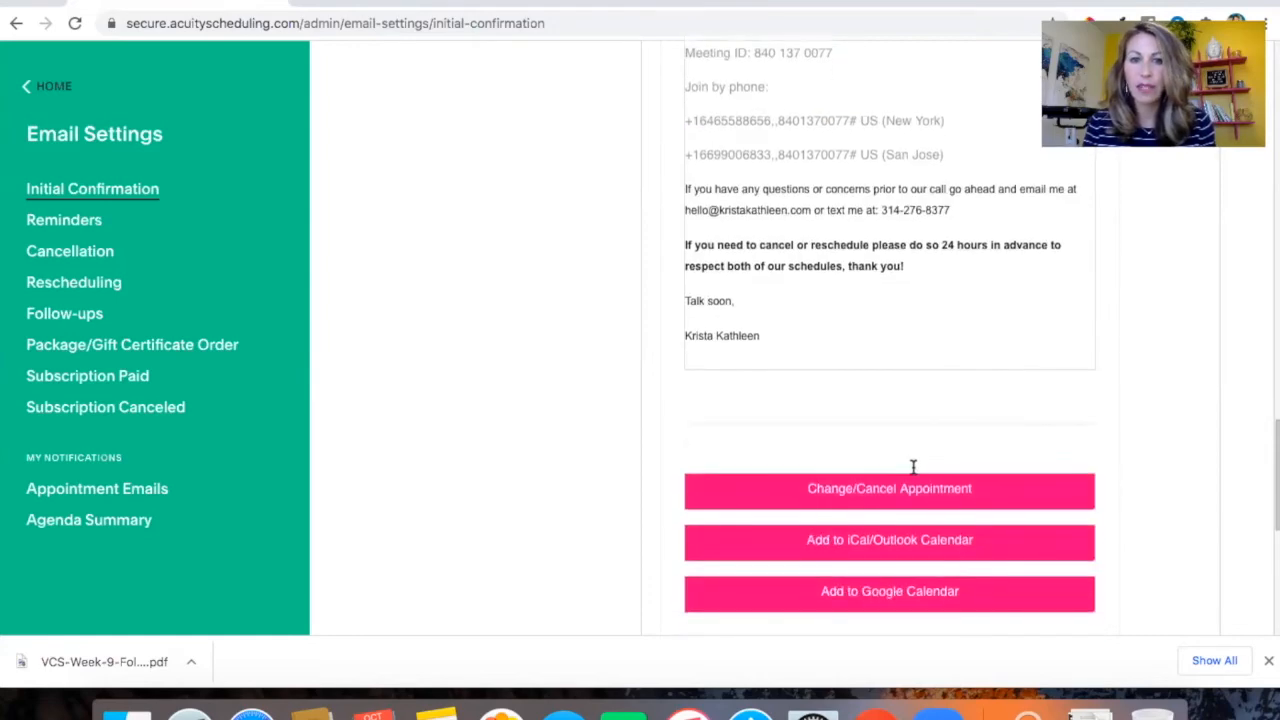
scroll(913, 467, "up", 15)
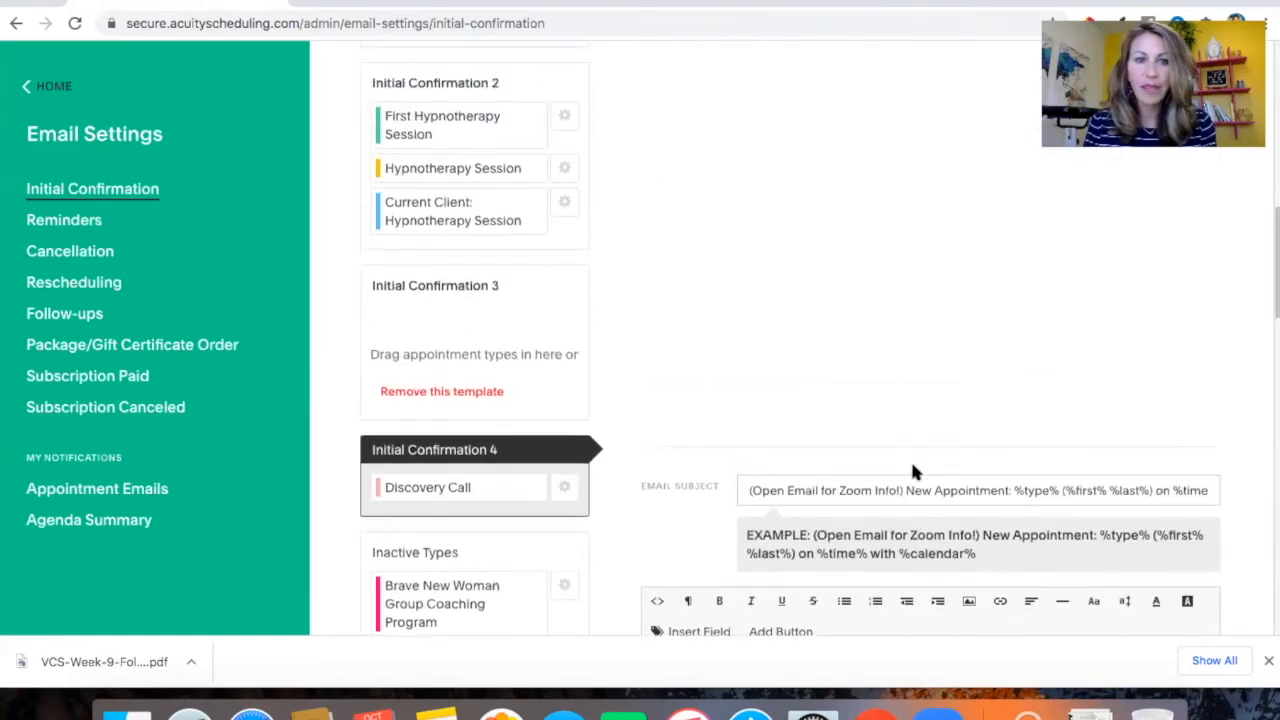
scroll(913, 472, "up", 10)
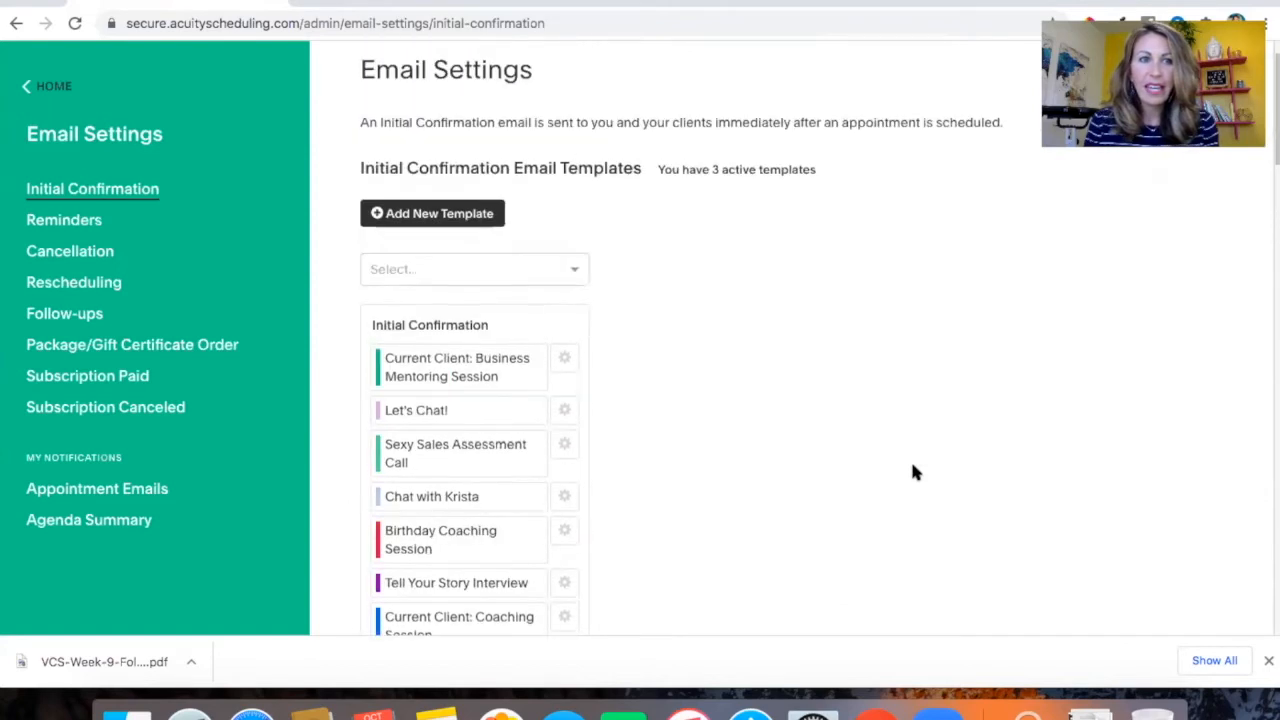
Open the Reminders email settings and review the 24-hour reminder's timing, text message option, recipients and email templates.
left_click(55, 222)
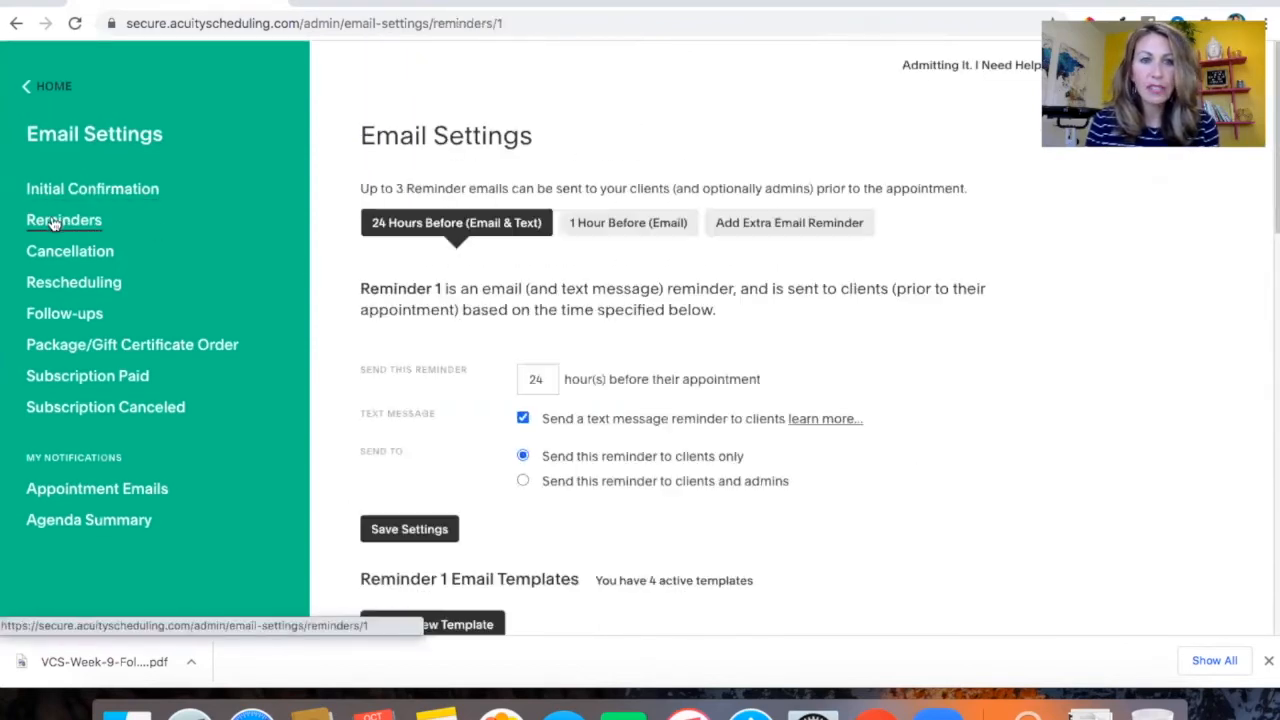
scroll(1006, 494, "down", 3)
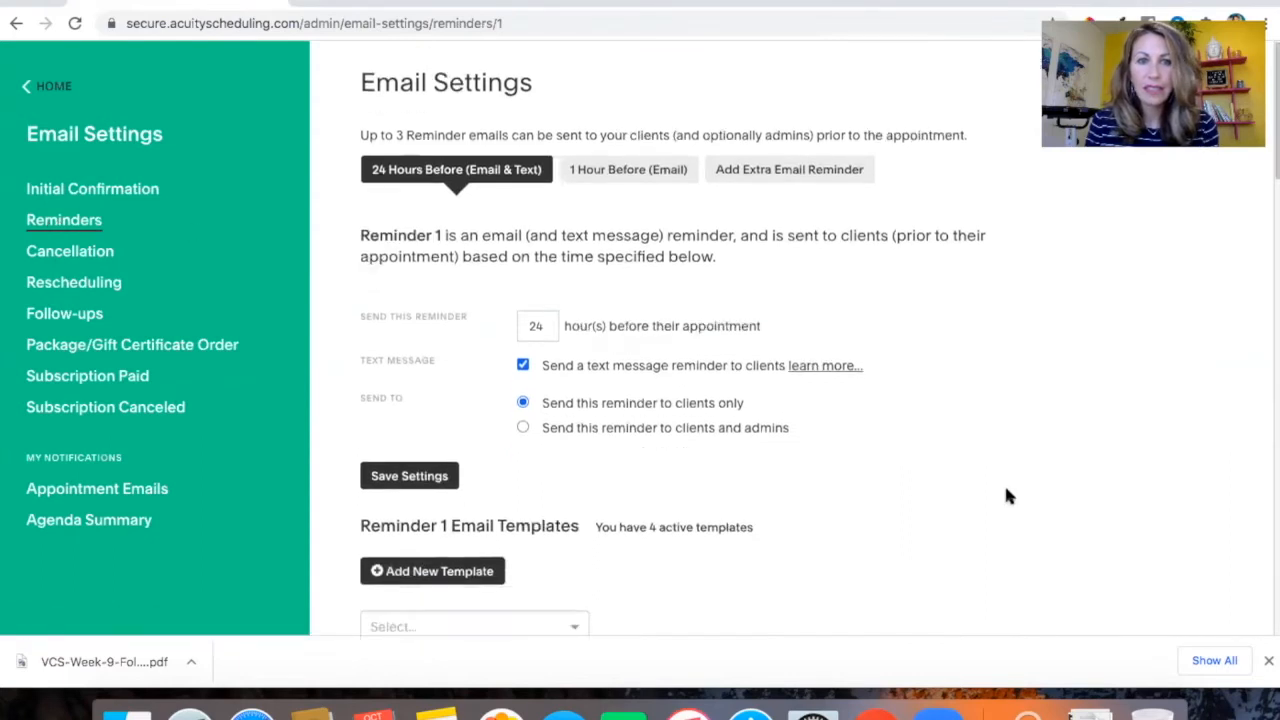
scroll(1007, 495, "down", 1)
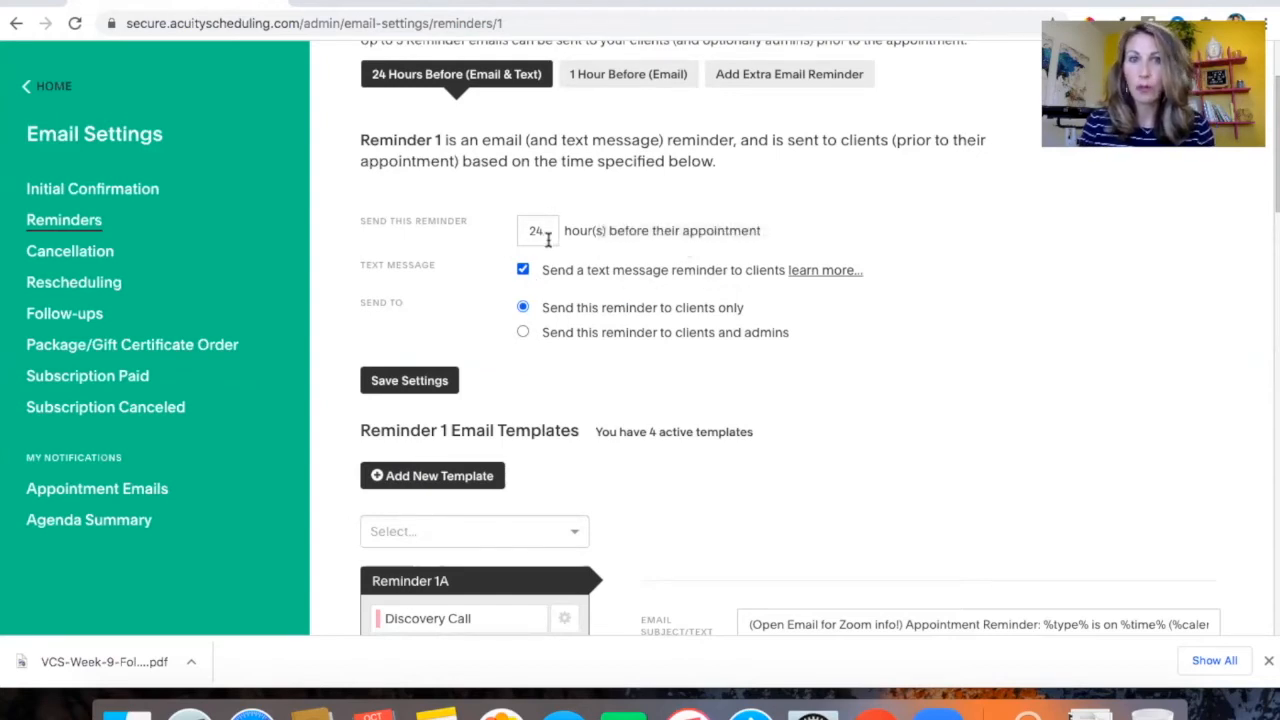
scroll(665, 370, "down", 5)
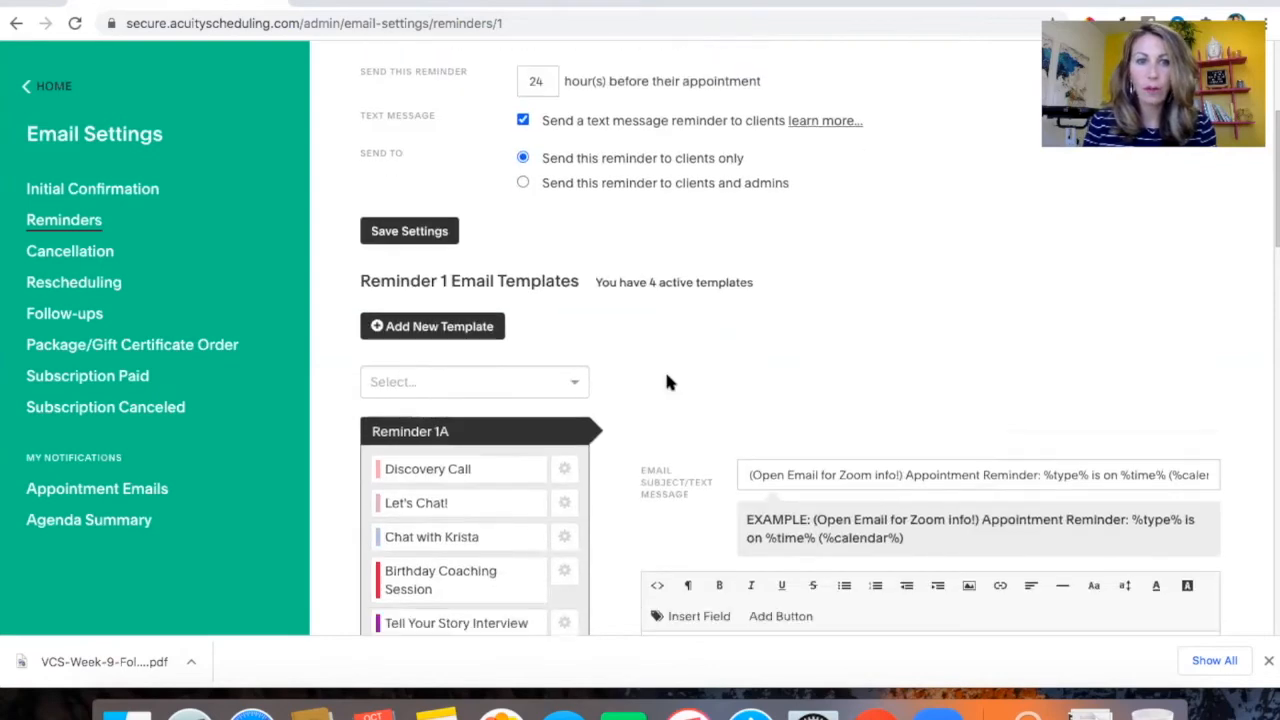
scroll(667, 381, "down", 8)
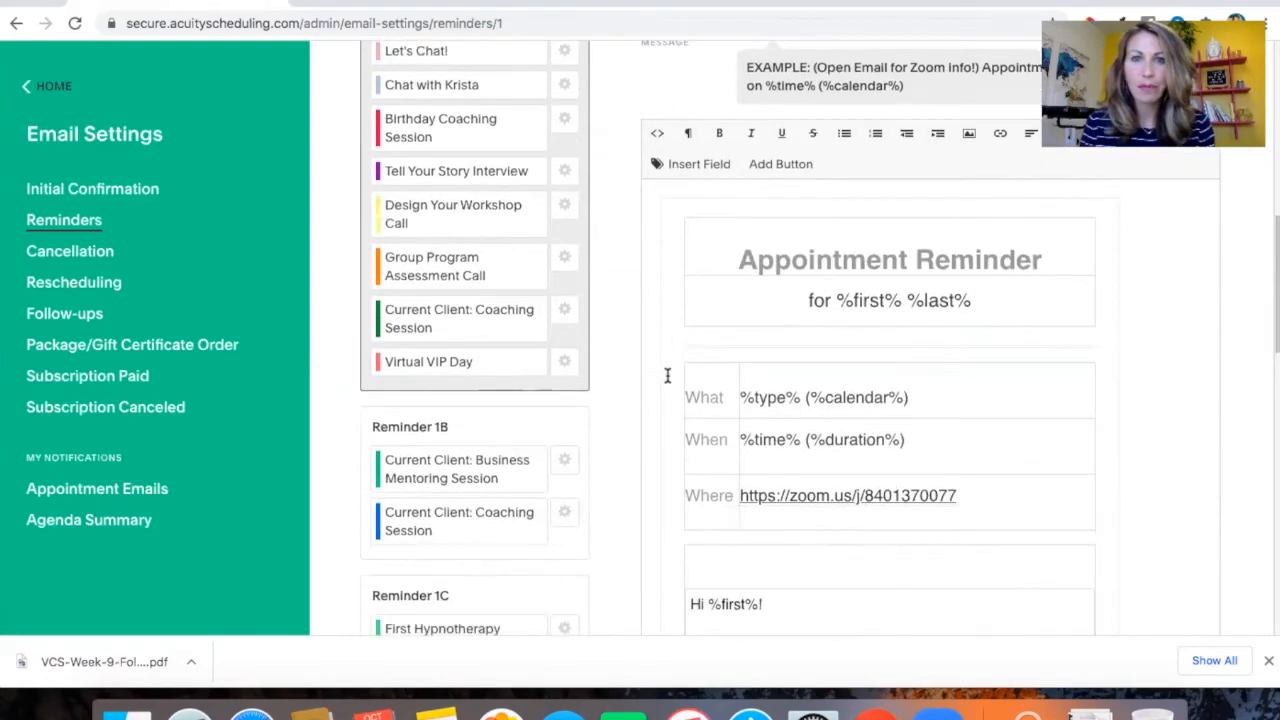
scroll(667, 375, "down", 3)
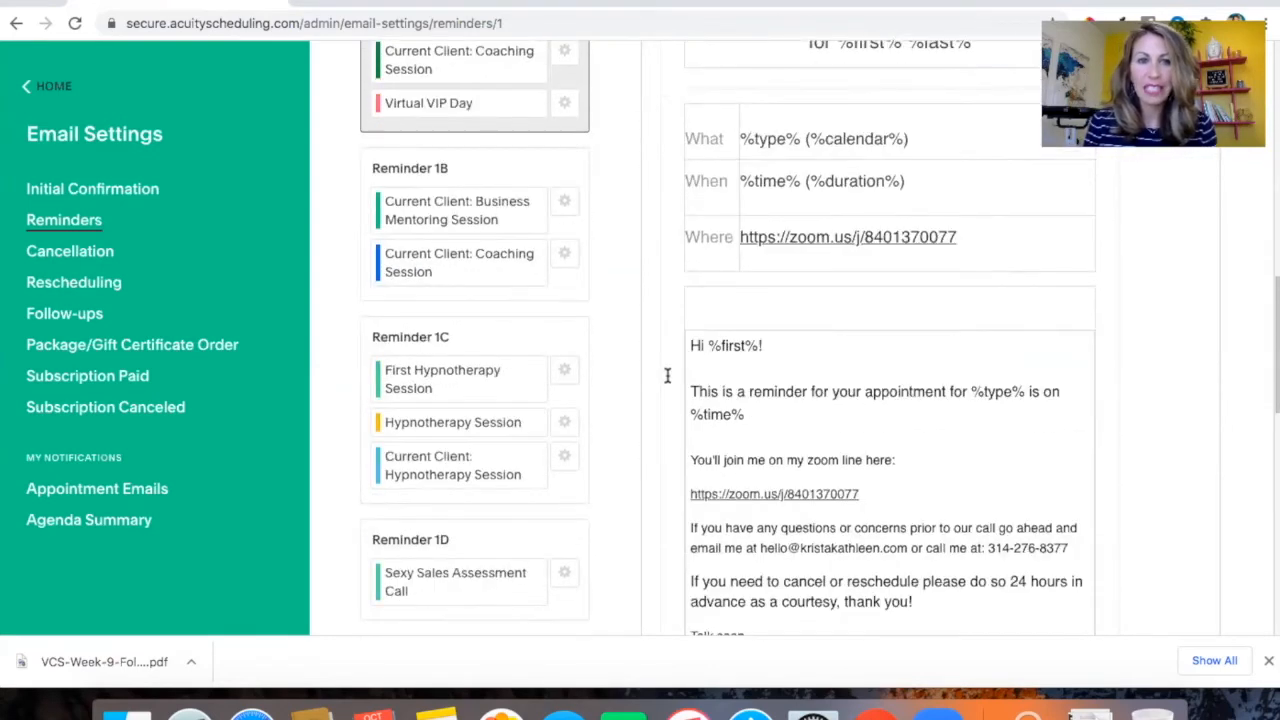
scroll(667, 375, "down", 5)
scroll(667, 375, "up", 20)
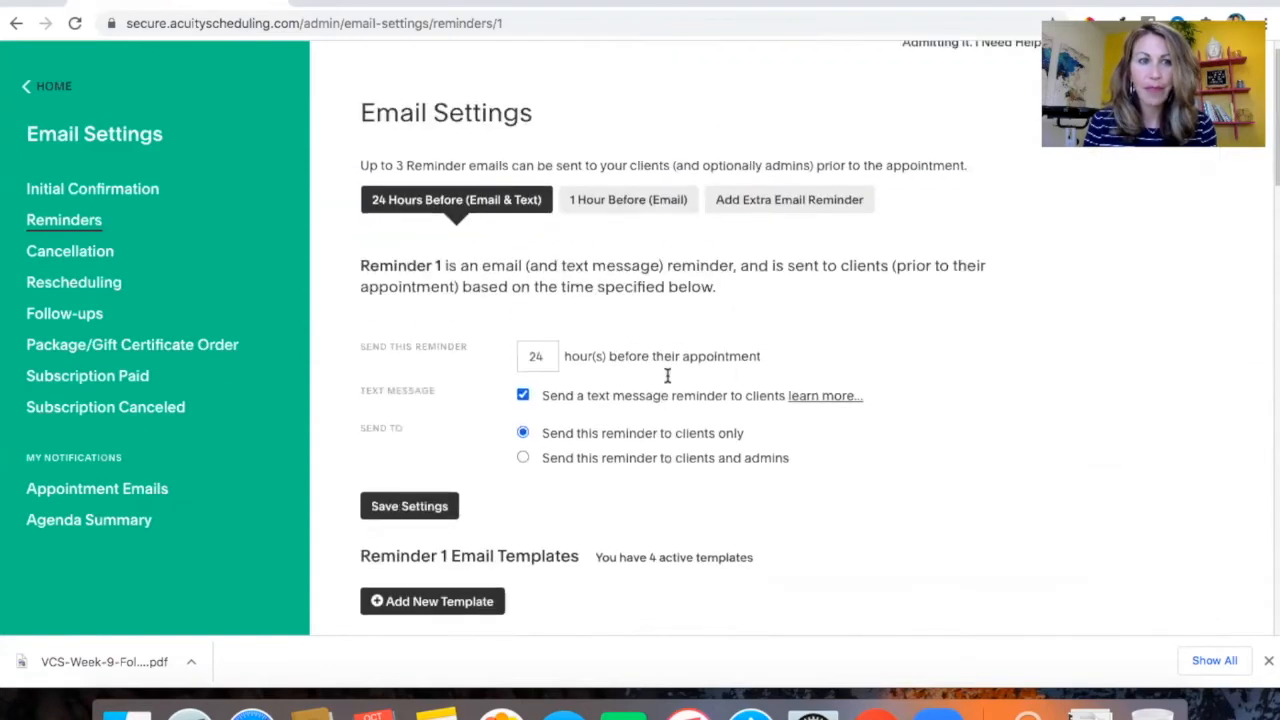
scroll(667, 375, "up", 1)
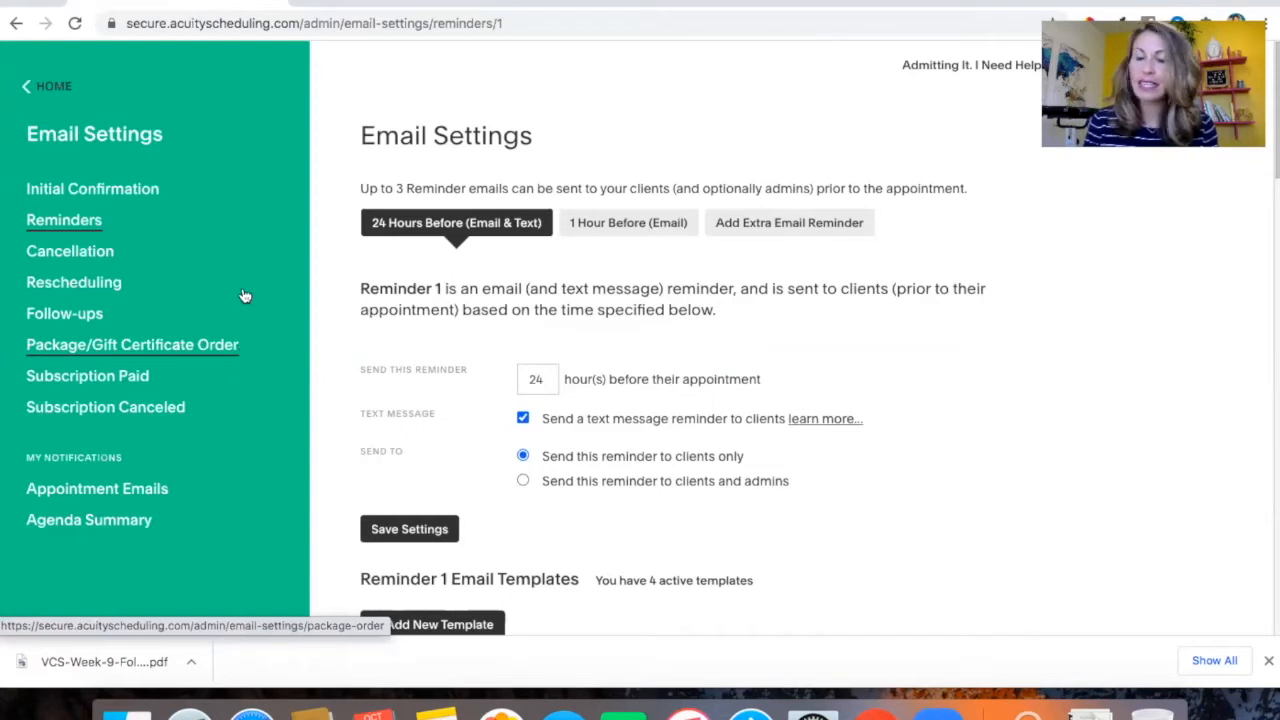
Return to the home page and open the settings for syncing with other calendars.
left_click(54, 83)
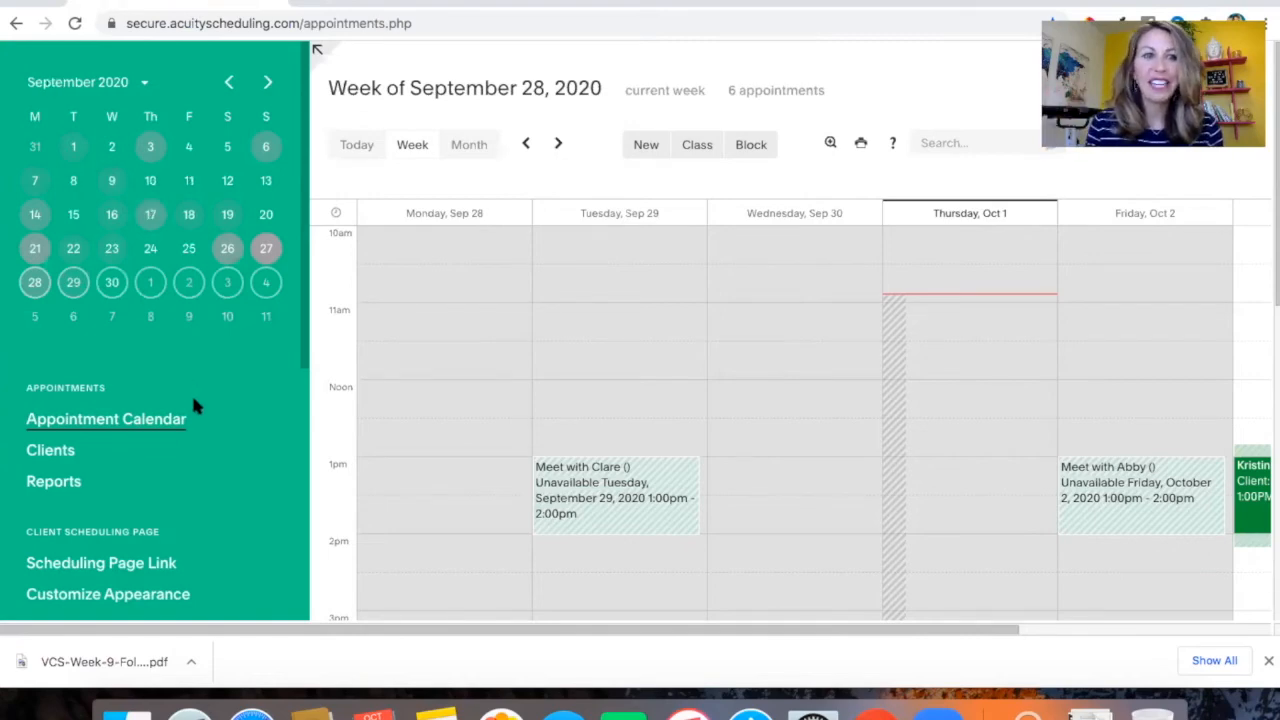
scroll(245, 463, "down", 2)
scroll(245, 463, "down", 2)
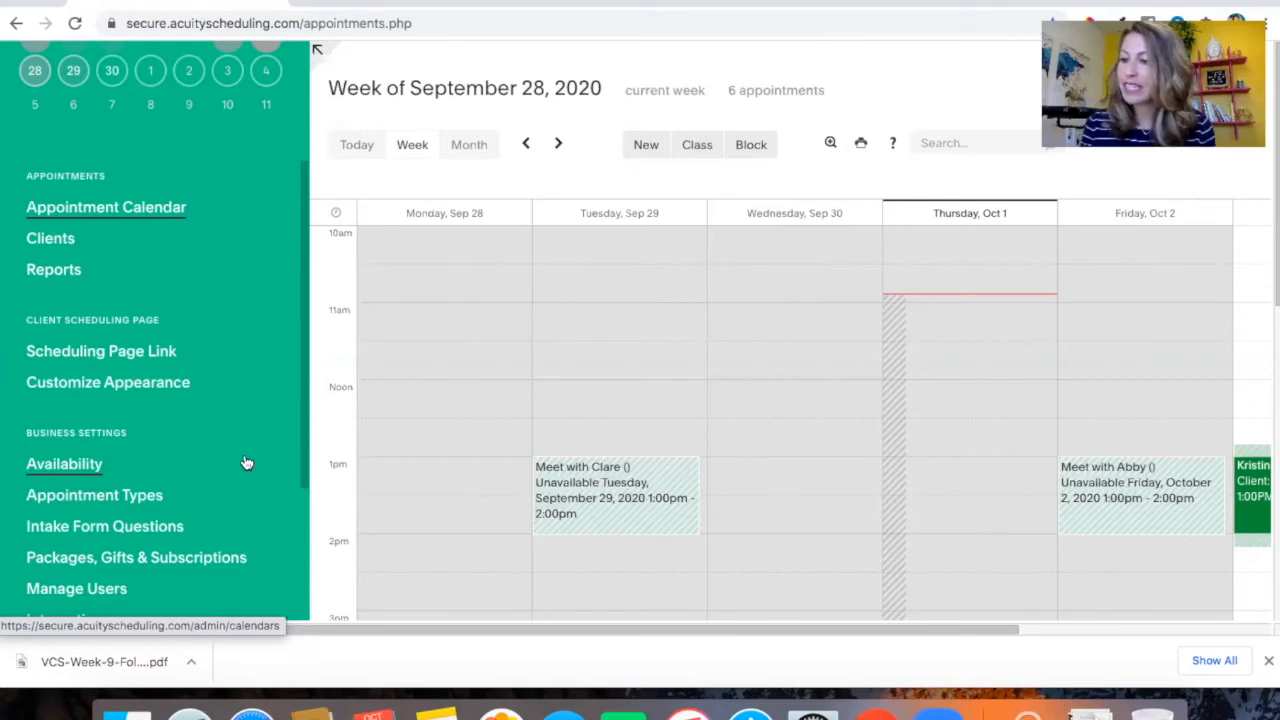
scroll(237, 494, "down", 3)
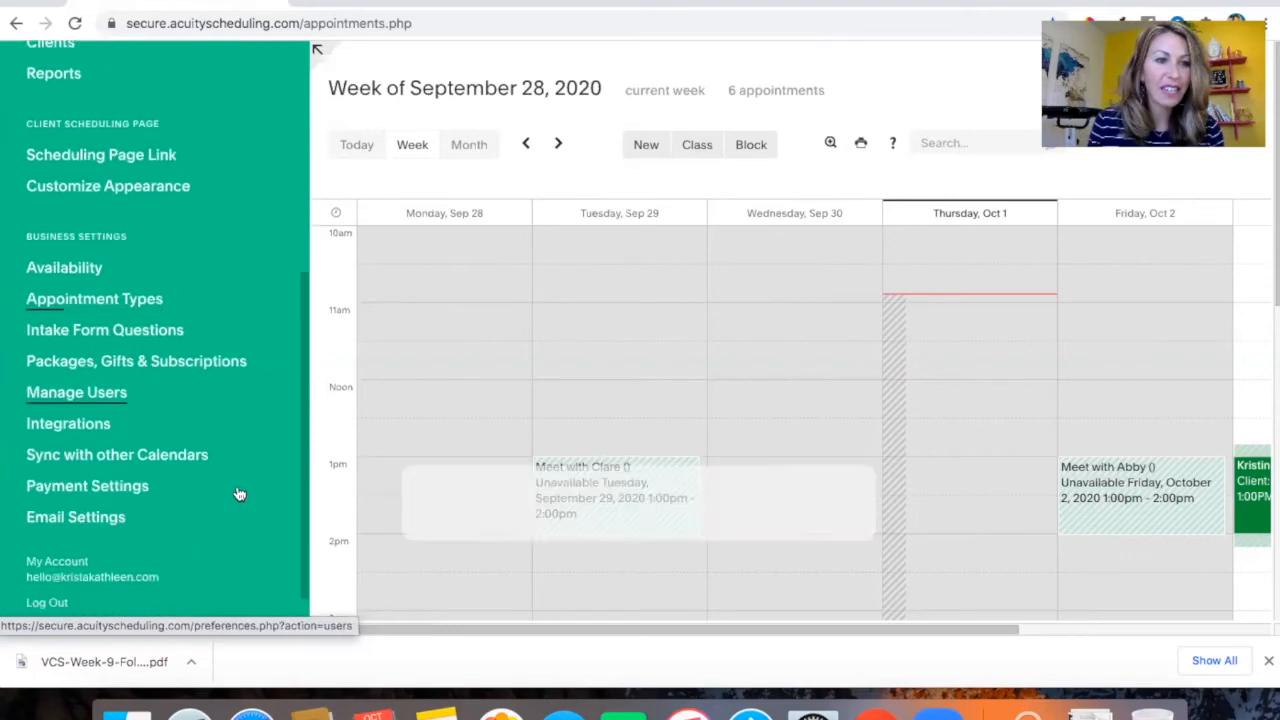
left_click(88, 462)
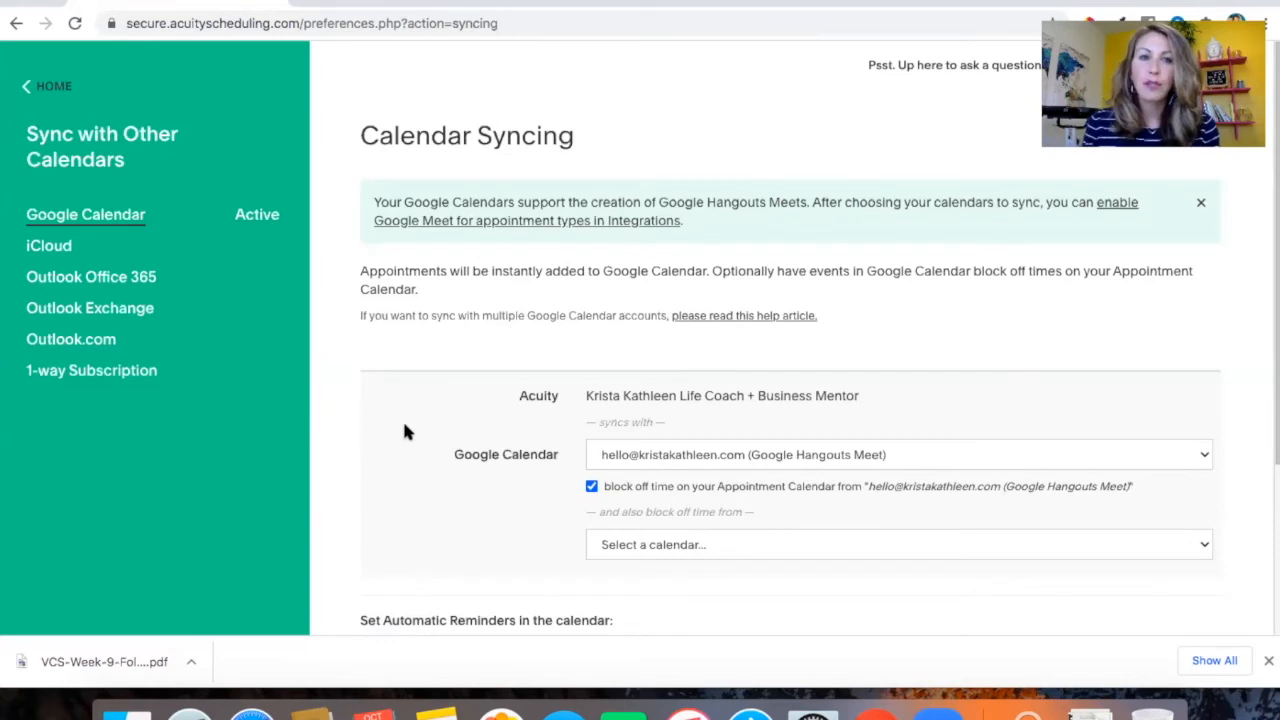
Examine the Google Calendar syncing options, including blocked-off time, automatic reminders and event title visibility.
scroll(548, 422, "down", 3)
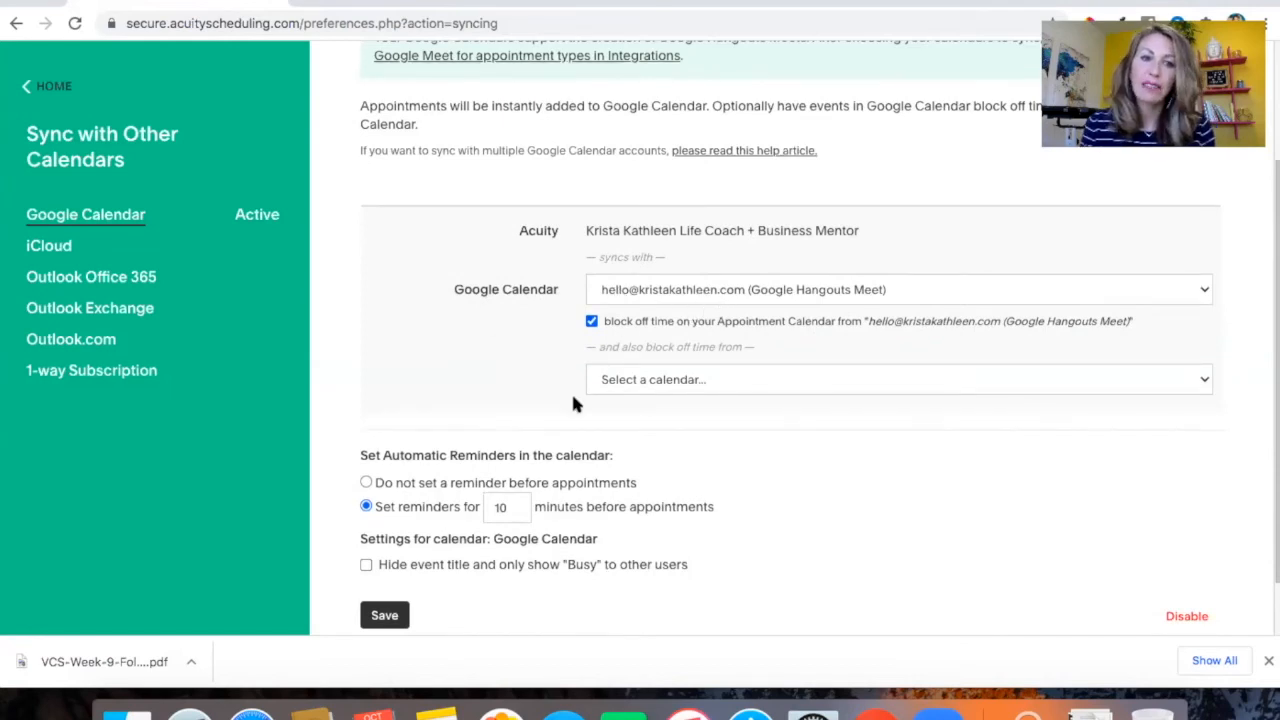
scroll(571, 395, "down", 1)
scroll(571, 395, "up", 3)
scroll(573, 403, "up", 2)
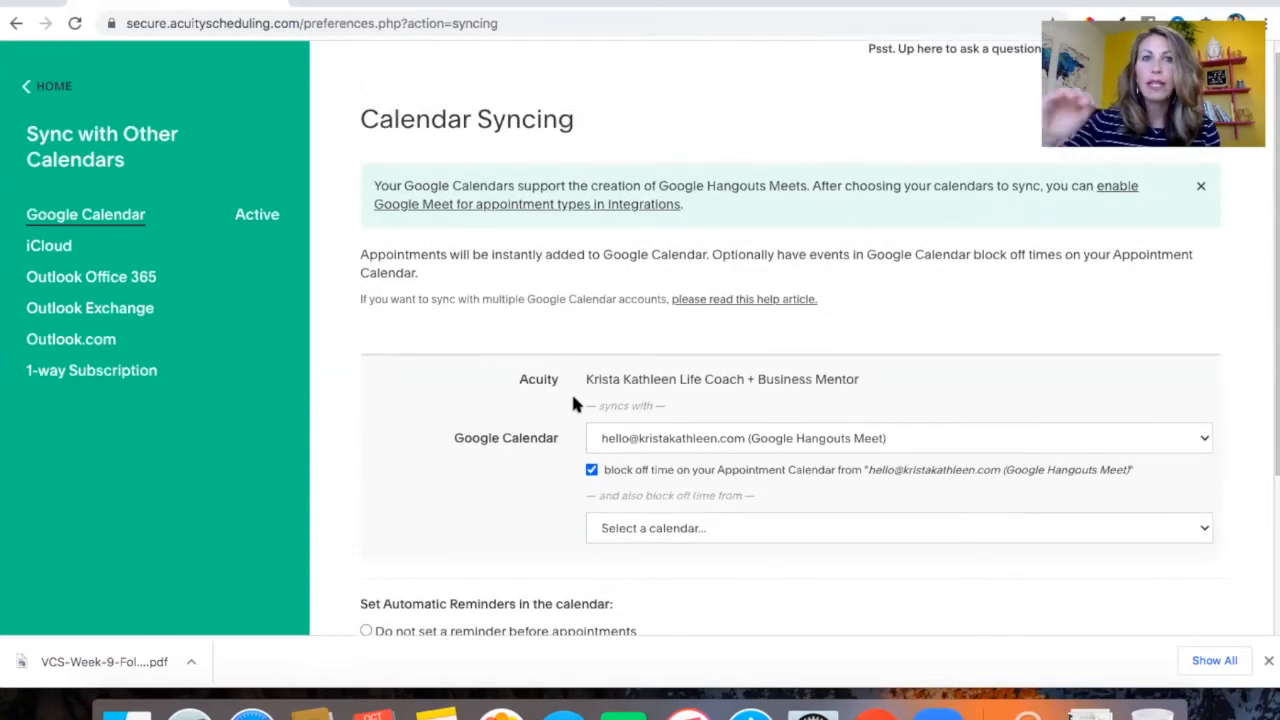
scroll(573, 403, "down", 1)
scroll(573, 403, "up", 2)
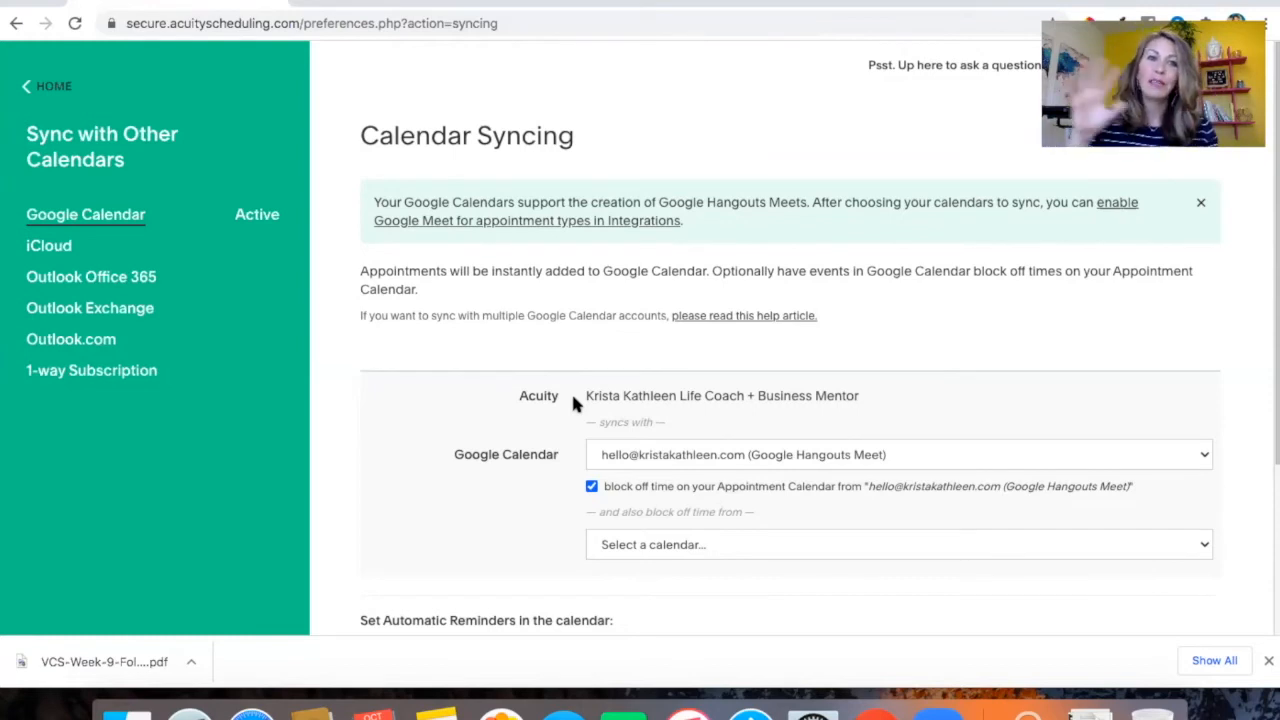
scroll(871, 267, "down", 3)
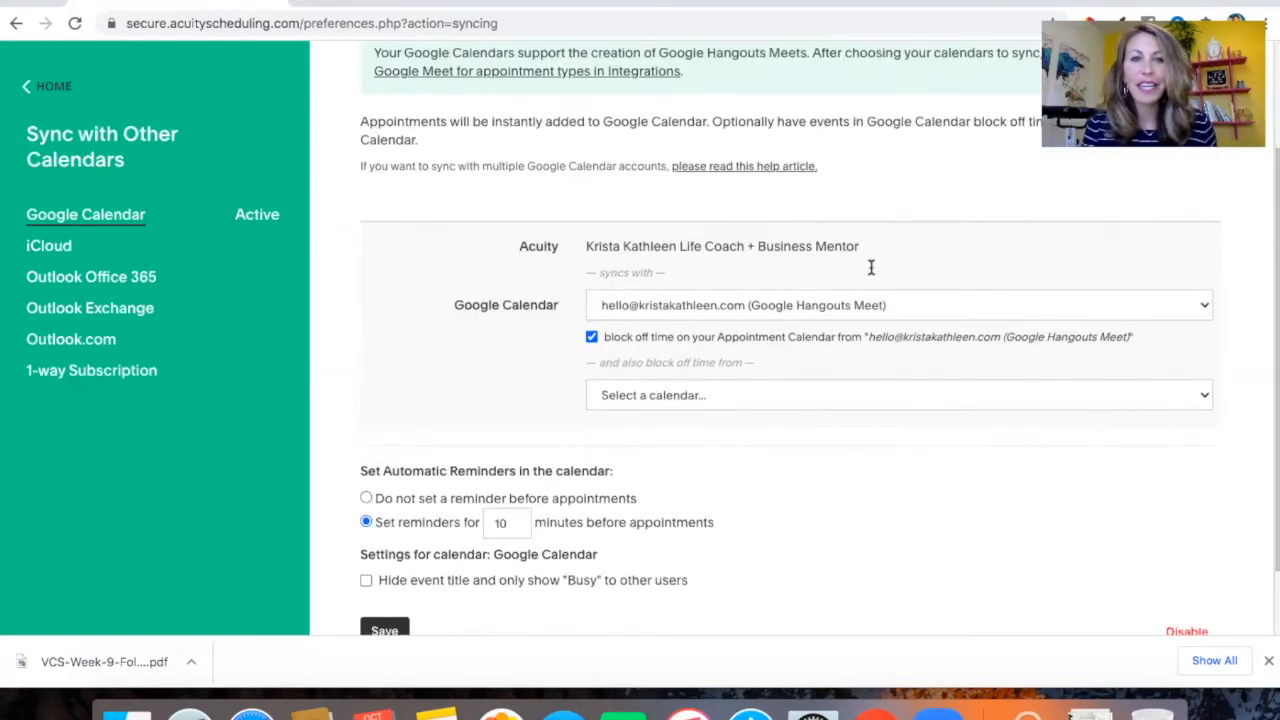
scroll(714, 316, "down", 2)
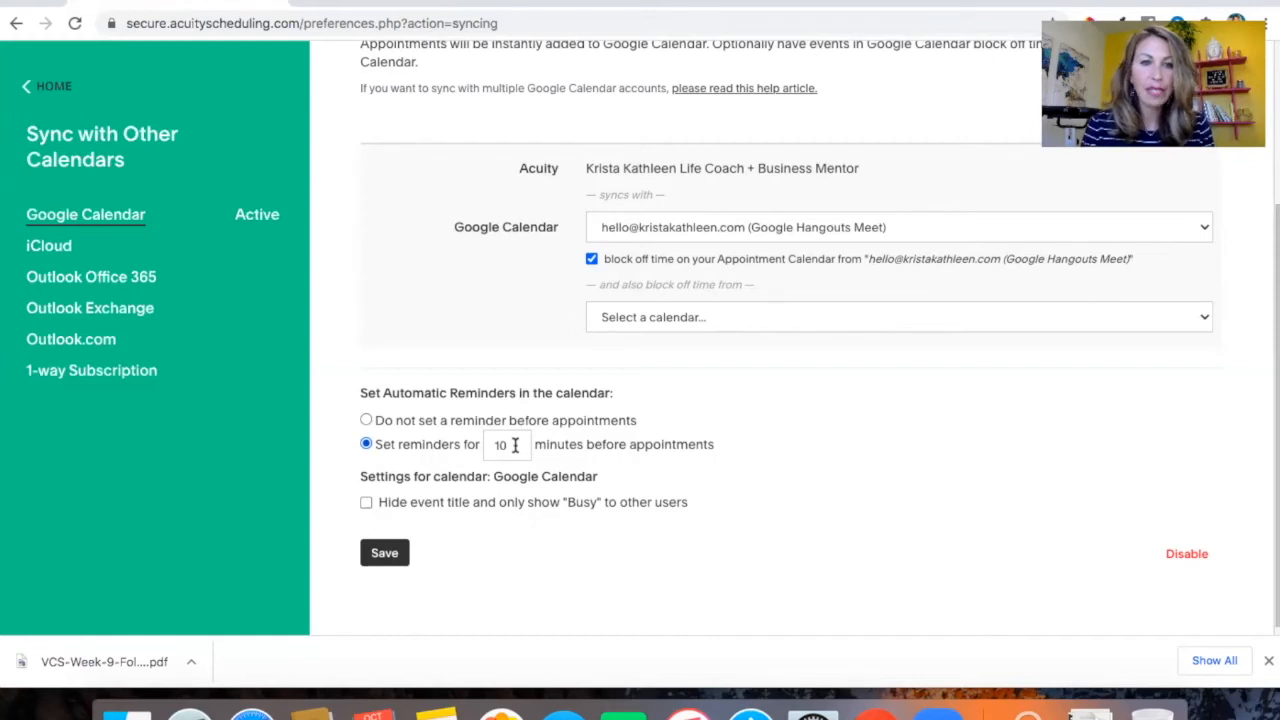
scroll(514, 443, "up", 5)
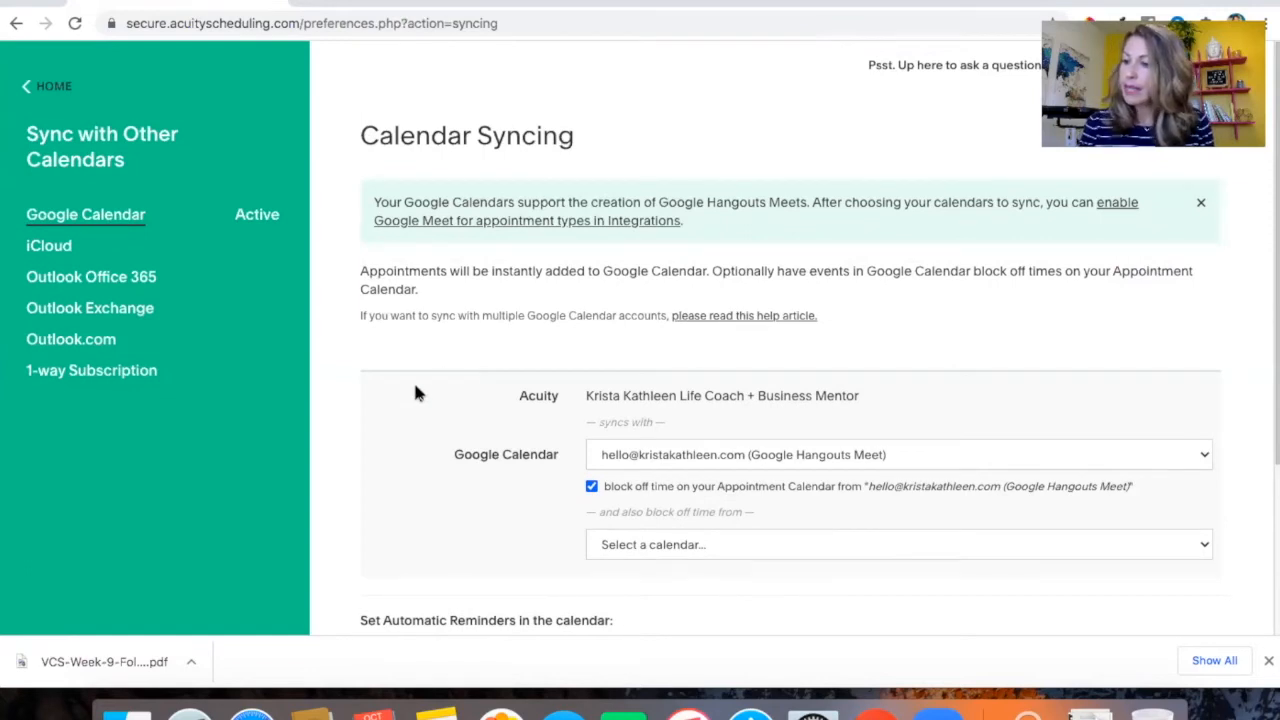
Open the Availability settings from the home page and look over the appointment types and regular weekly hours.
left_click(45, 87)
scroll(137, 394, "down", 3)
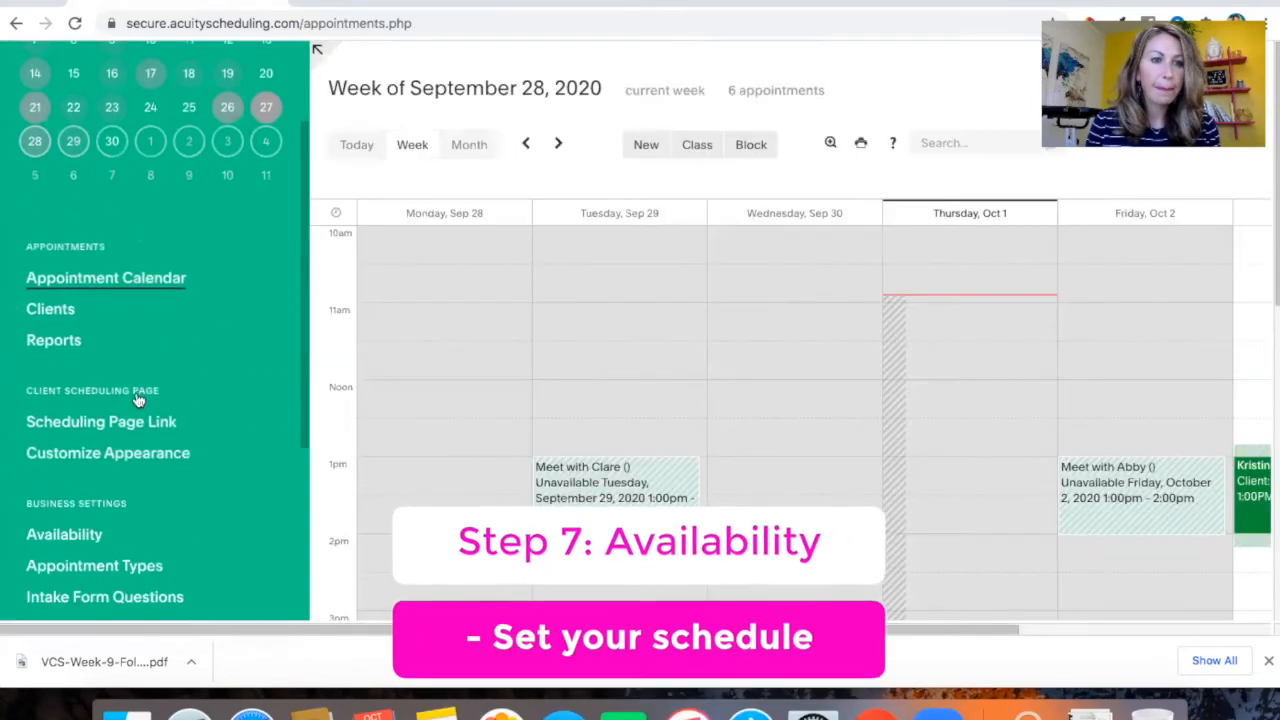
left_click(60, 482)
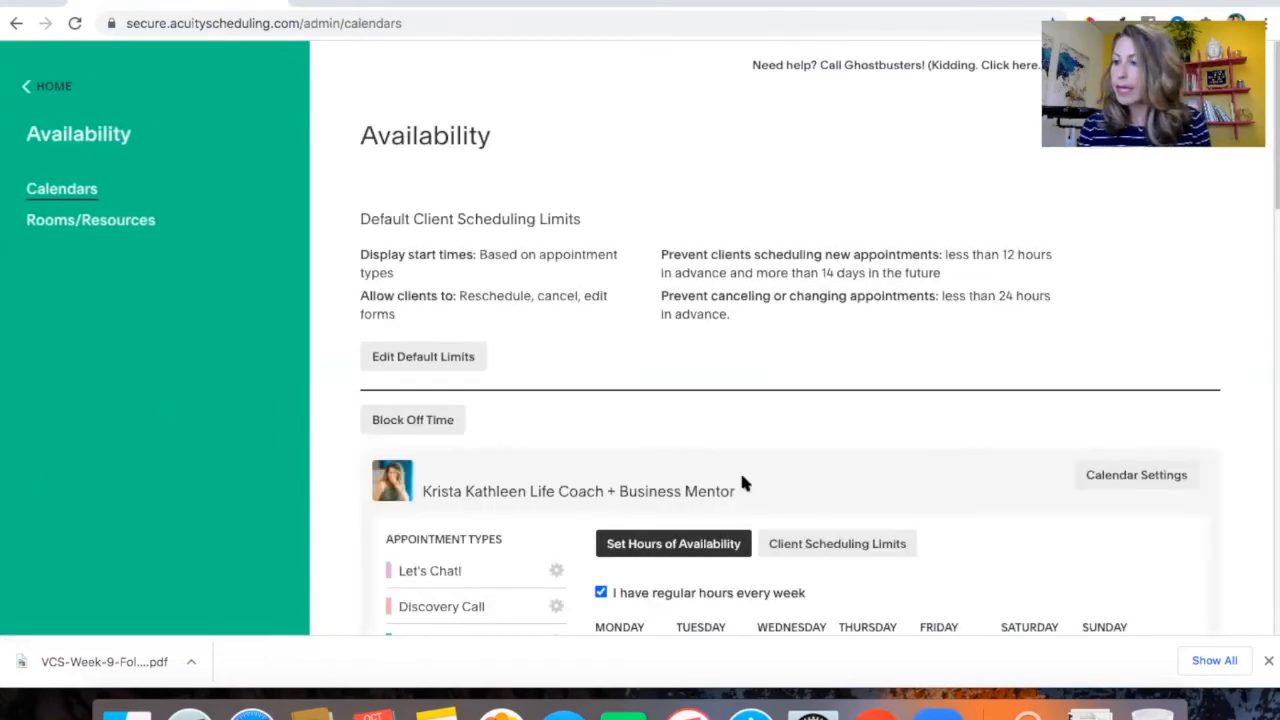
scroll(742, 478, "down", 5)
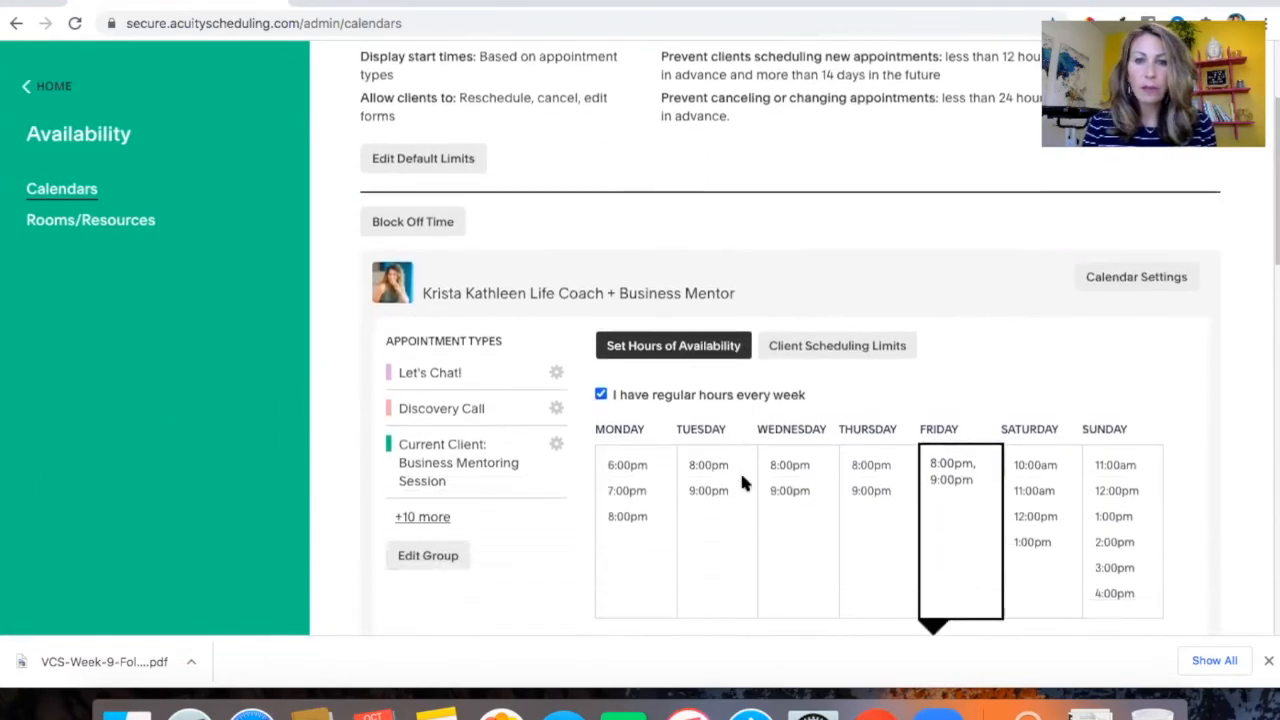
scroll(745, 484, "down", 1)
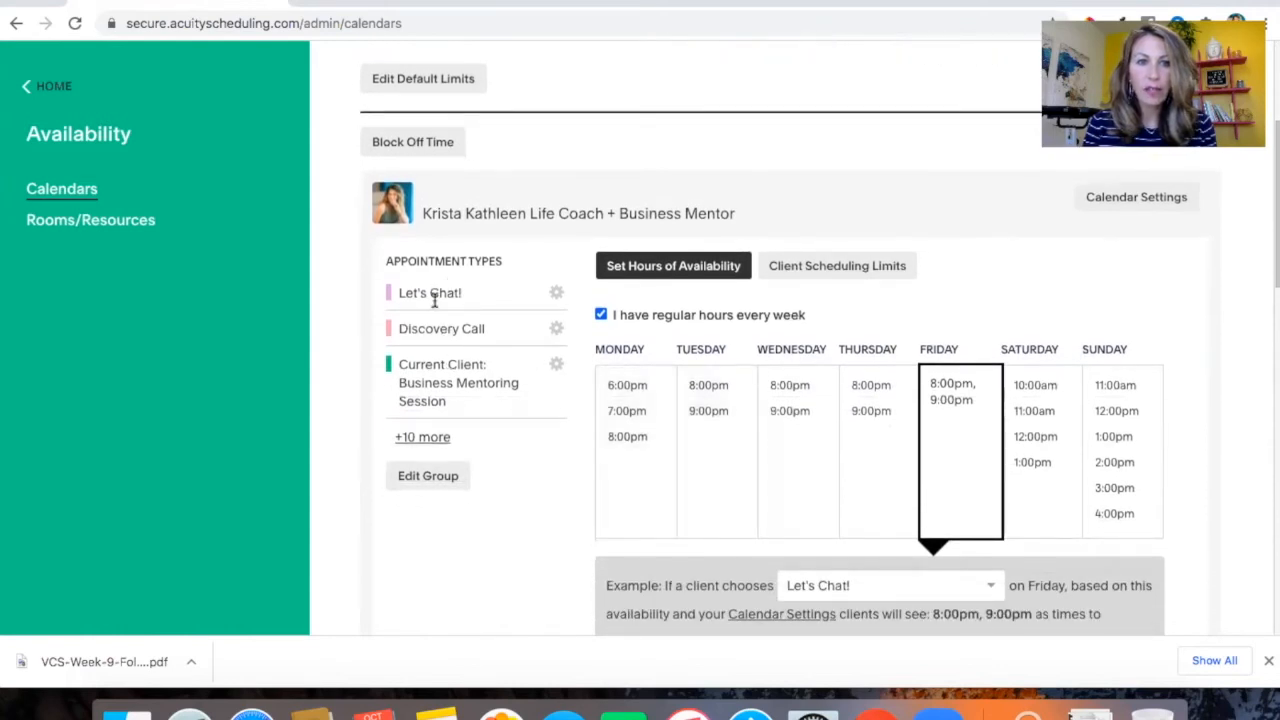
scroll(461, 387, "down", 1)
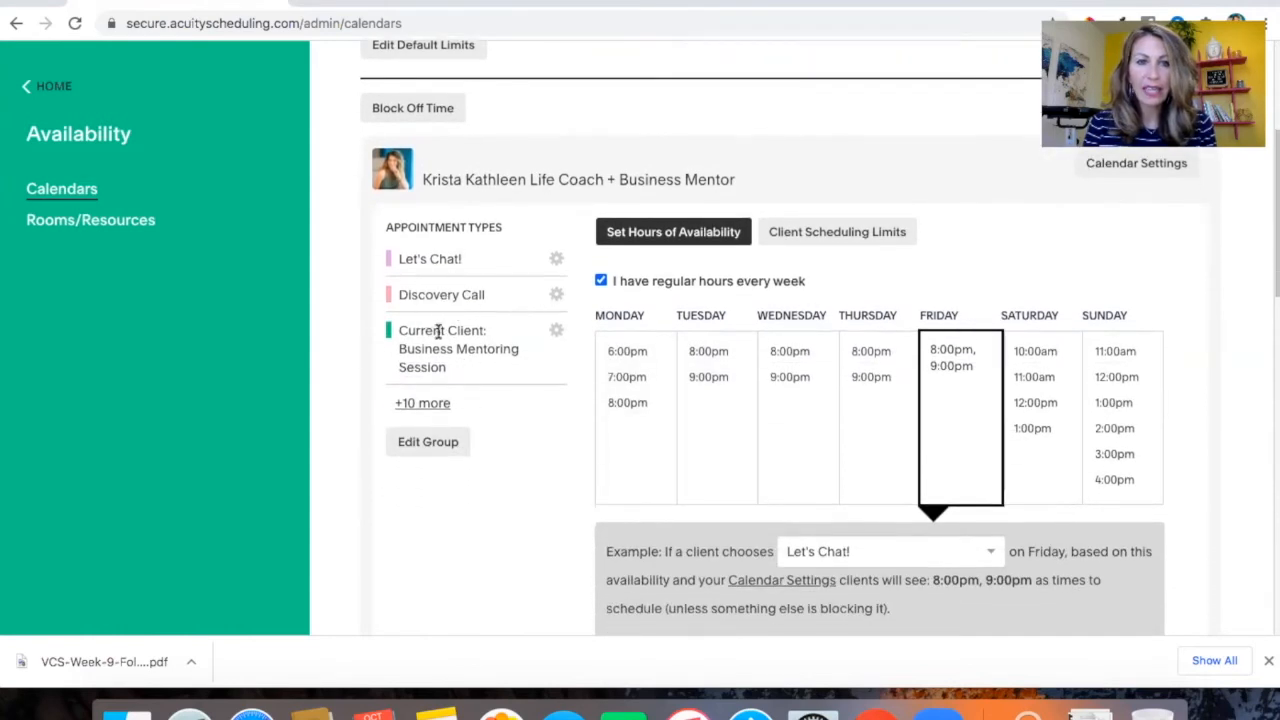
scroll(452, 338, "up", 1)
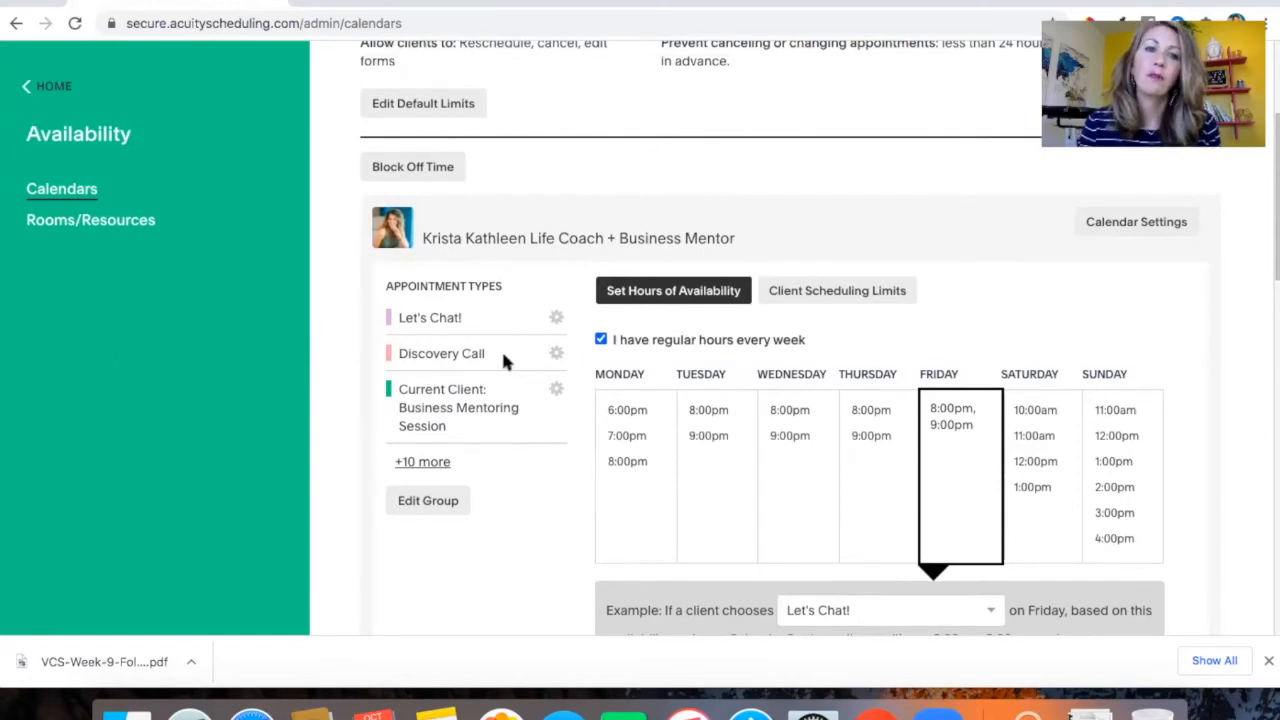
Open and close Tuesday's regular hours, and review the availability set for each weekday and the weekend.
left_click(708, 450)
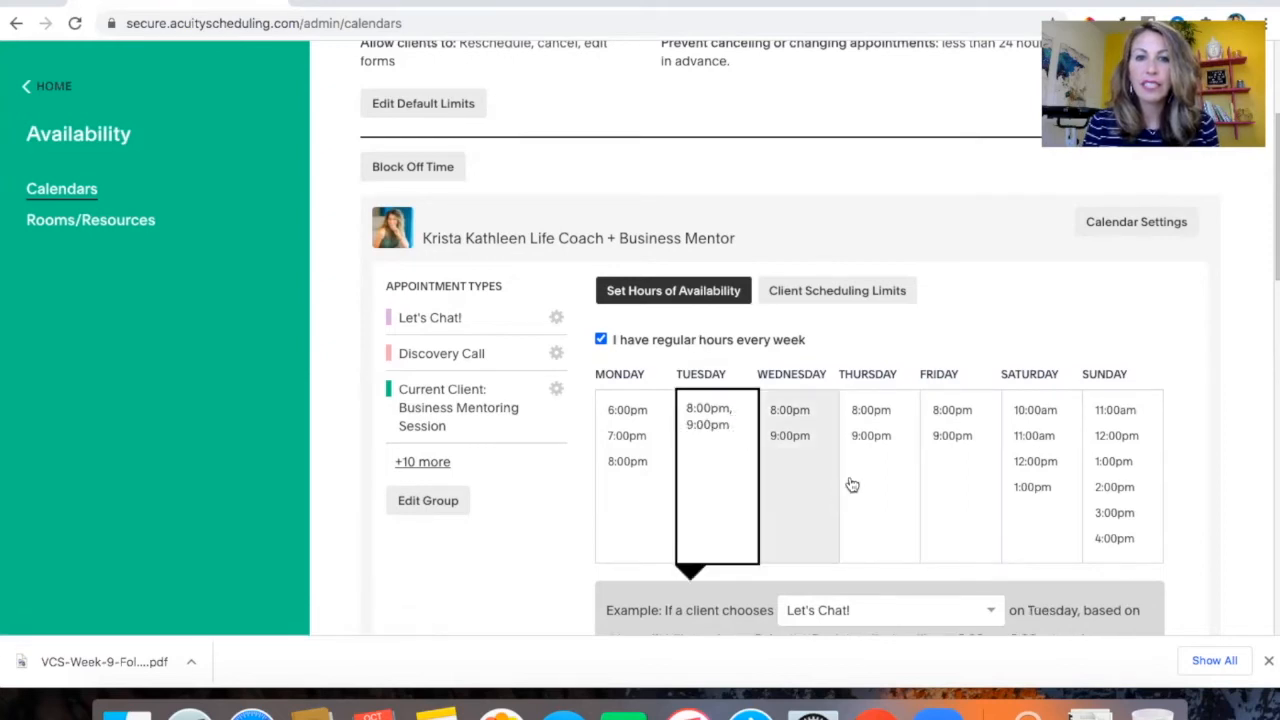
scroll(908, 463, "down", 1)
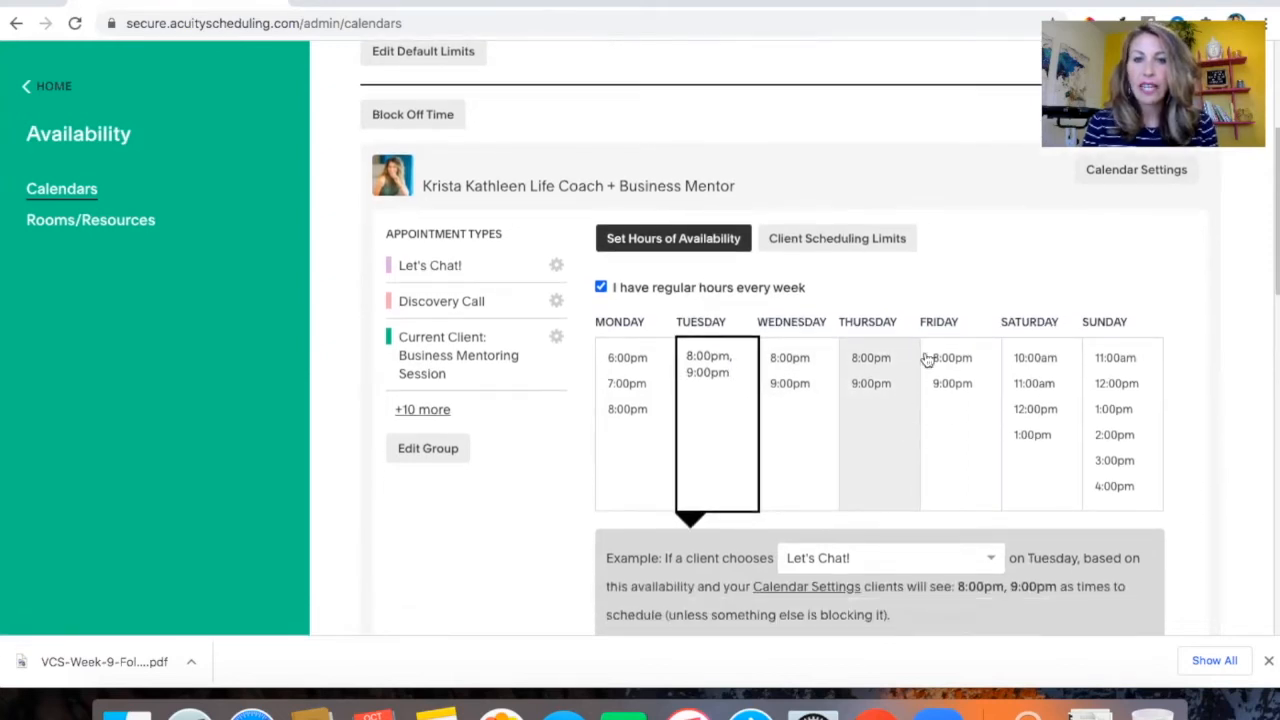
left_click(903, 190)
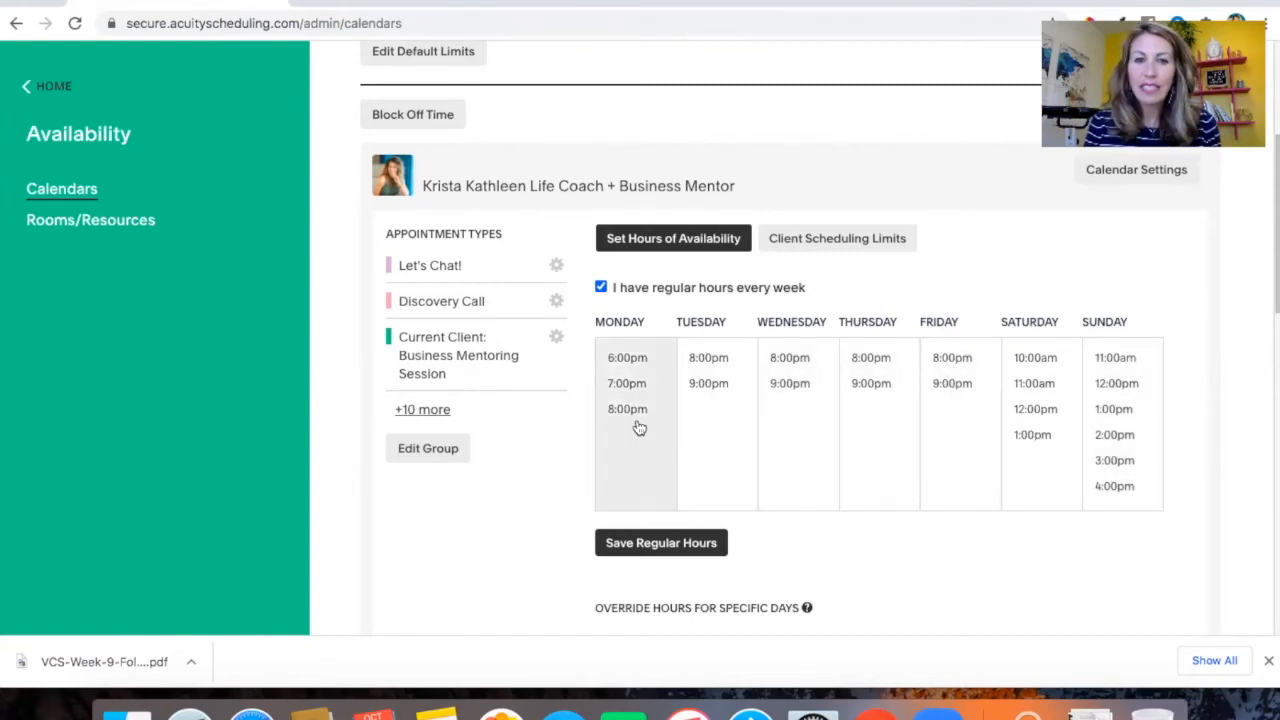
scroll(639, 427, "up", 2)
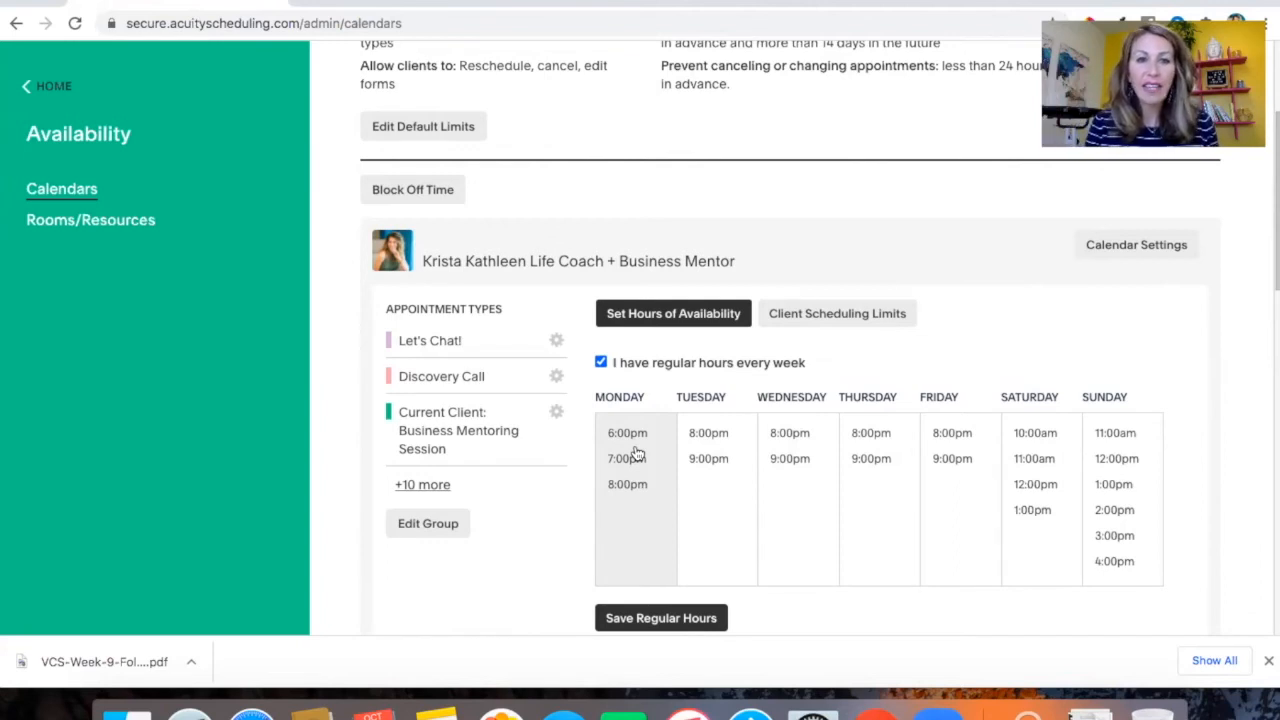
scroll(733, 475, "down", 3)
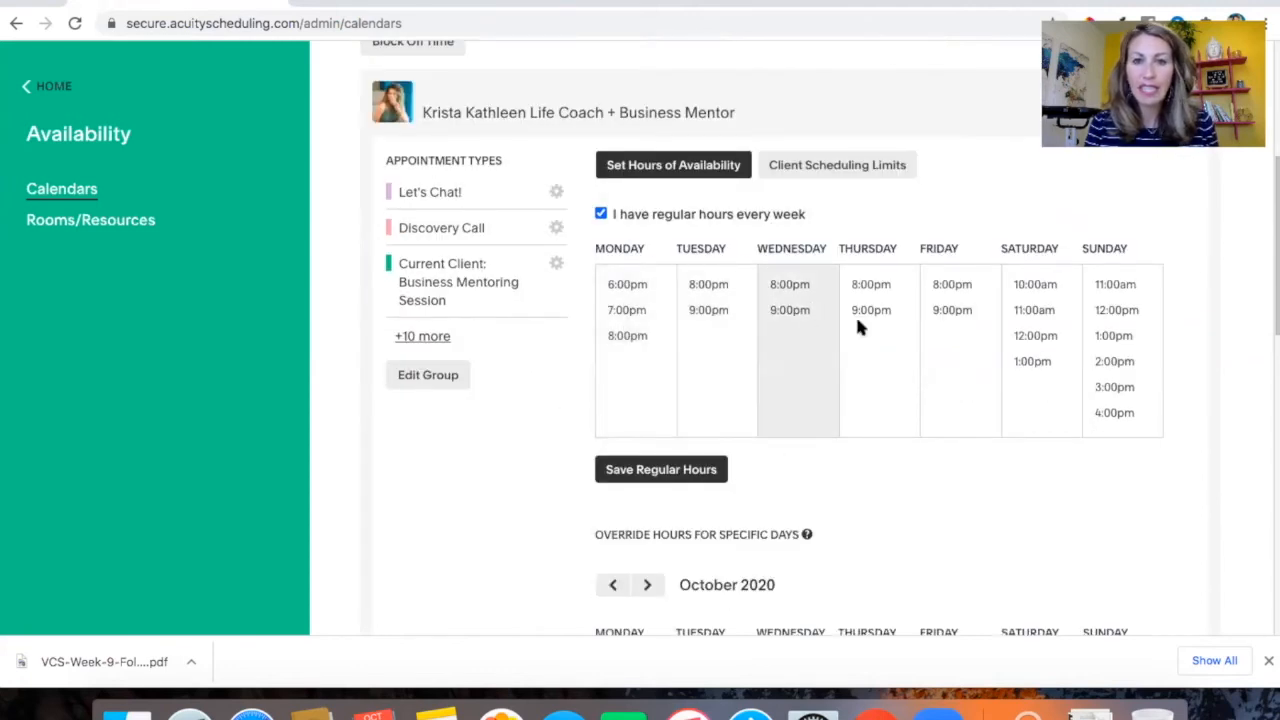
scroll(692, 316, "up", 1)
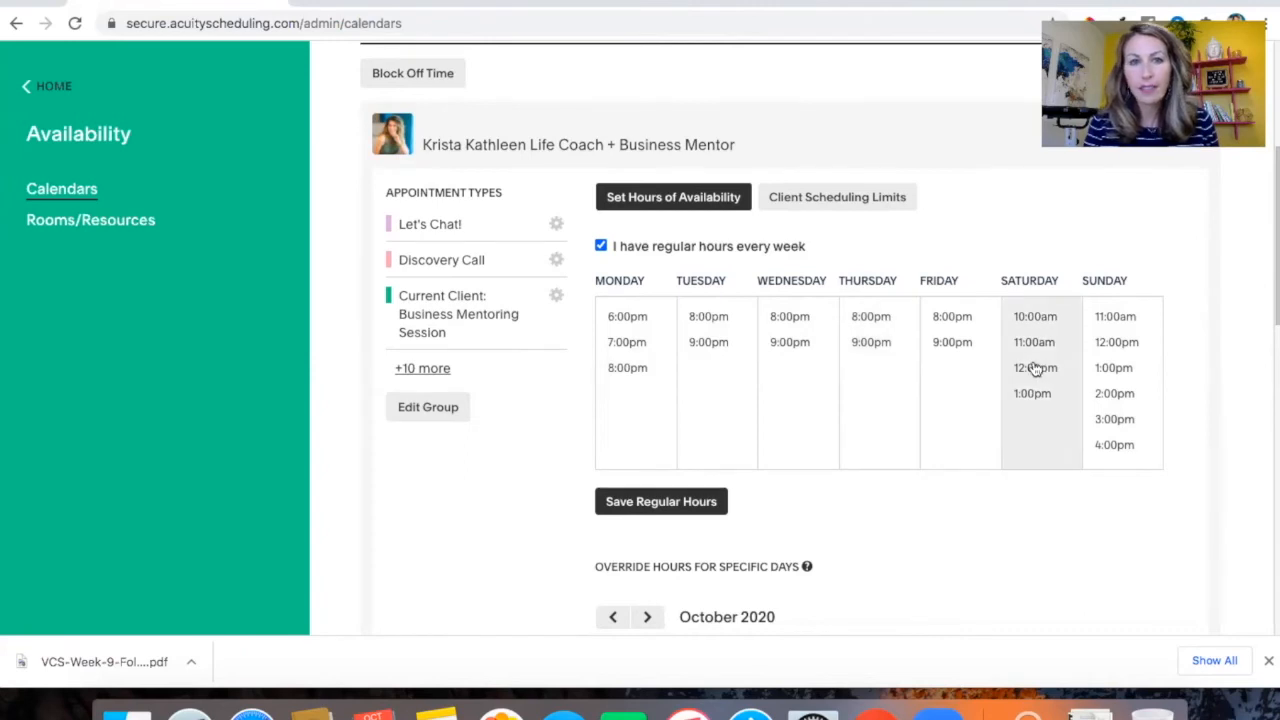
scroll(477, 297, "down", 1)
Expand the full list of appointment types in the availability group and look through it alongside the October 2020 hours.
left_click(428, 338)
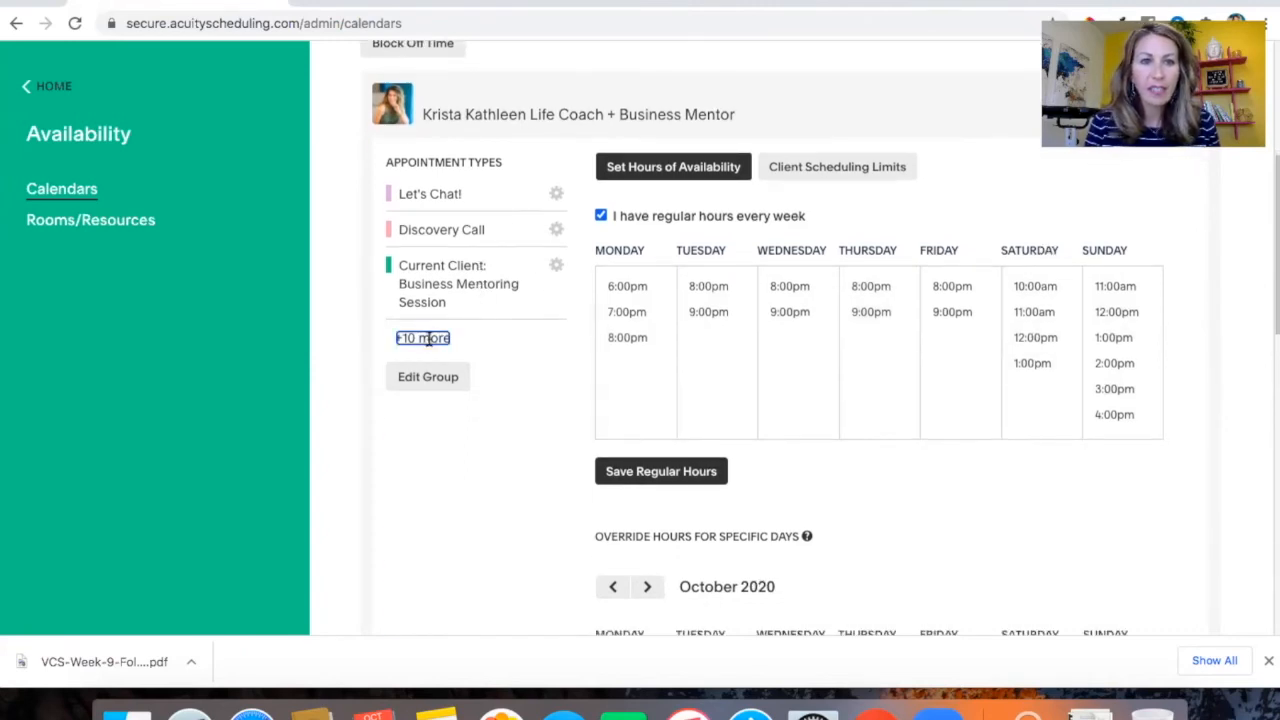
scroll(428, 338, "down", 5)
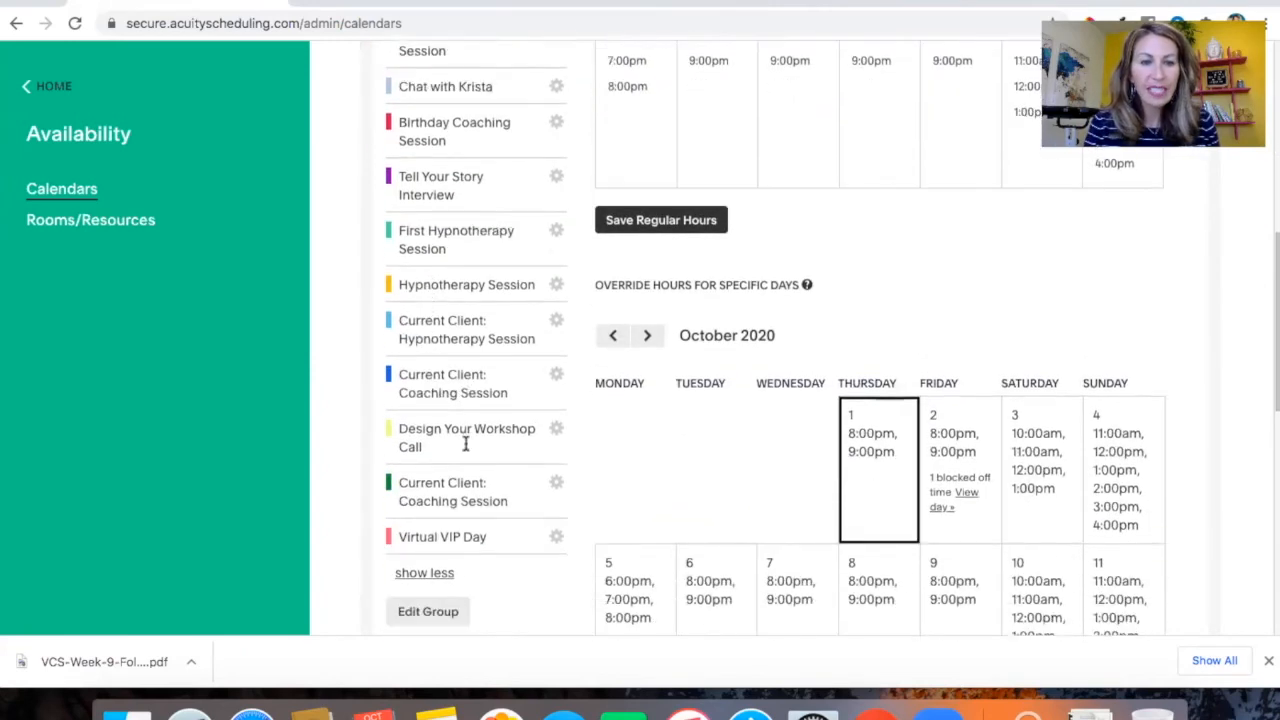
scroll(471, 209, "down", 2)
scroll(471, 209, "up", 3)
scroll(471, 210, "up", 3)
scroll(471, 210, "up", 3)
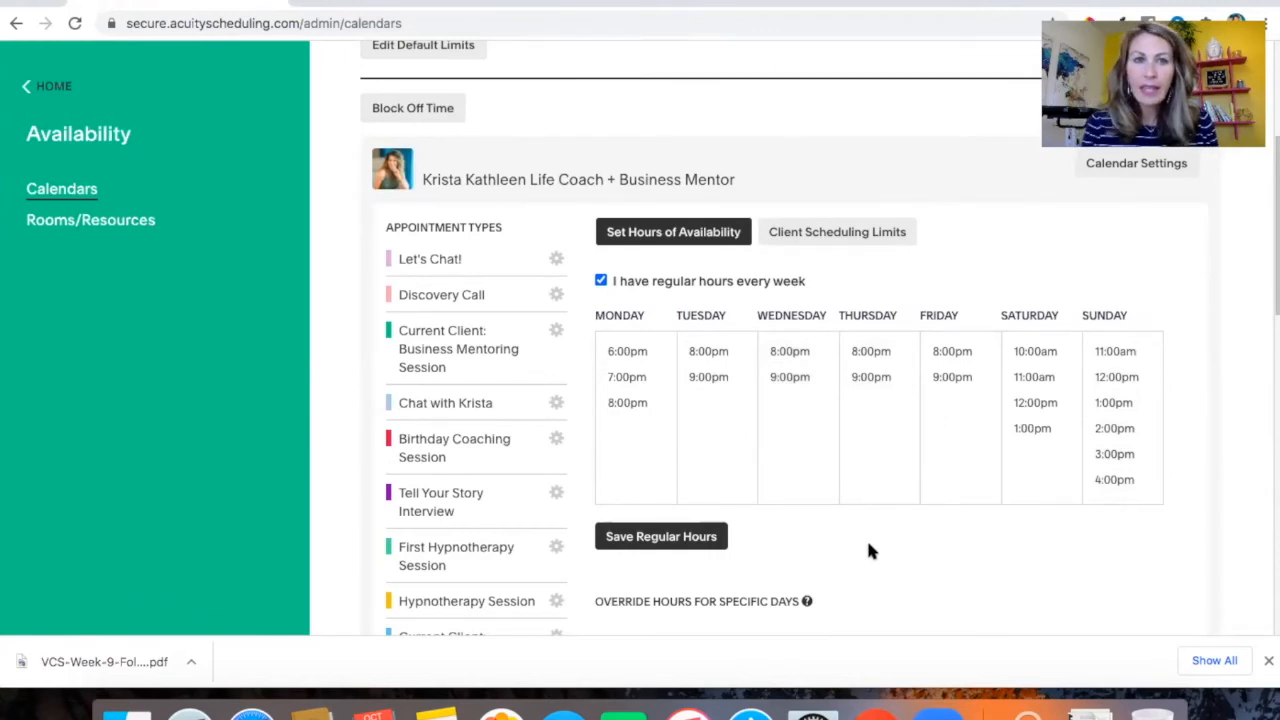
Open the form for blocking off time, switch it to Block Multiple Days, and go back without blocking anything.
scroll(508, 287, "up", 4)
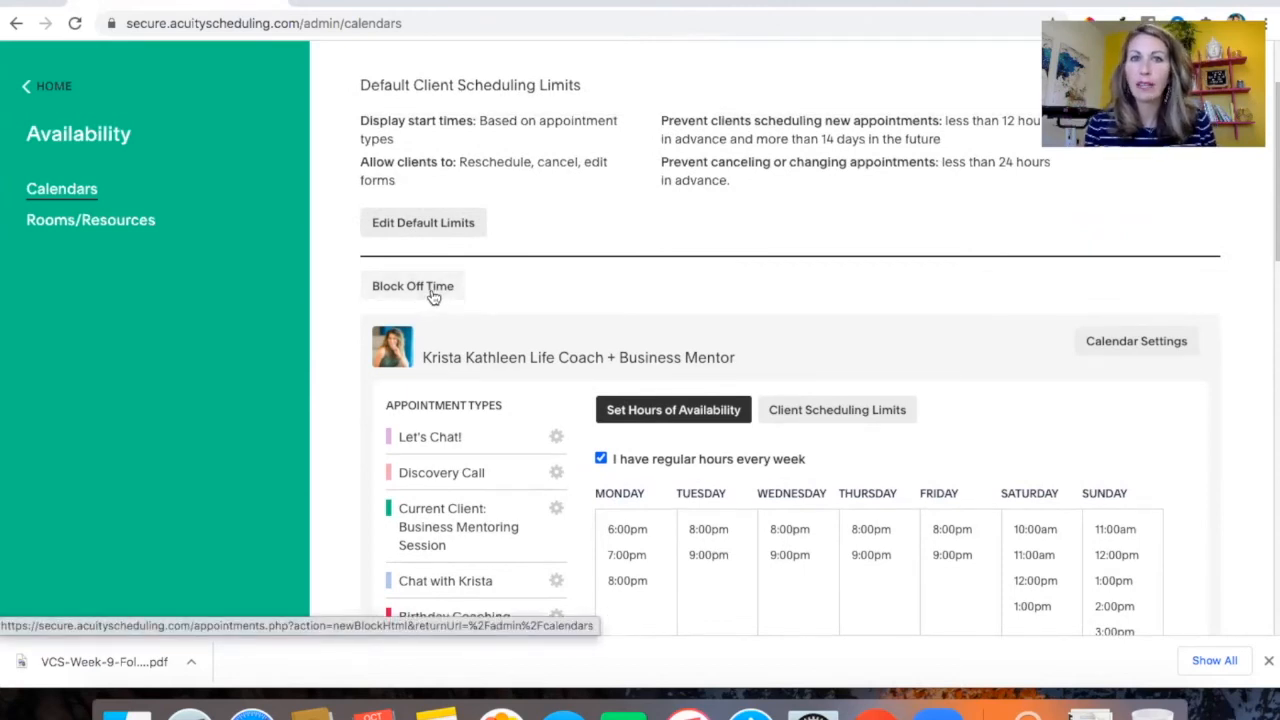
left_click(432, 290)
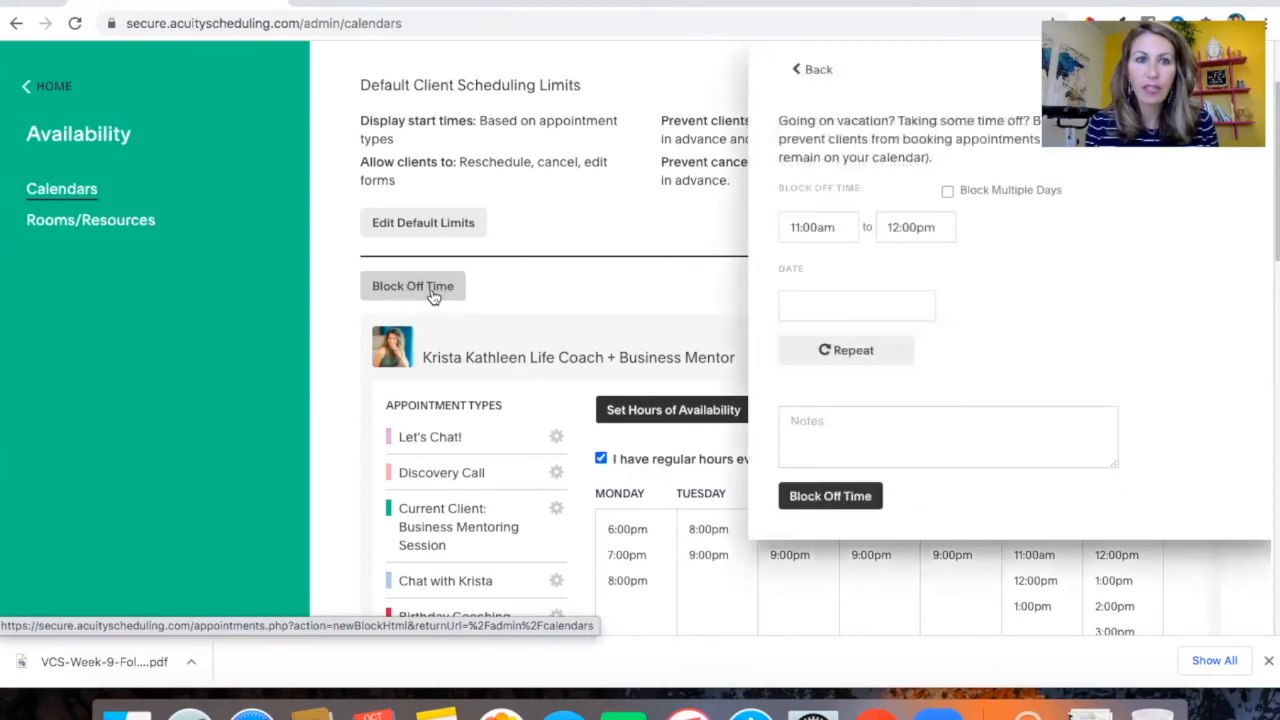
scroll(1026, 385, "up", 2)
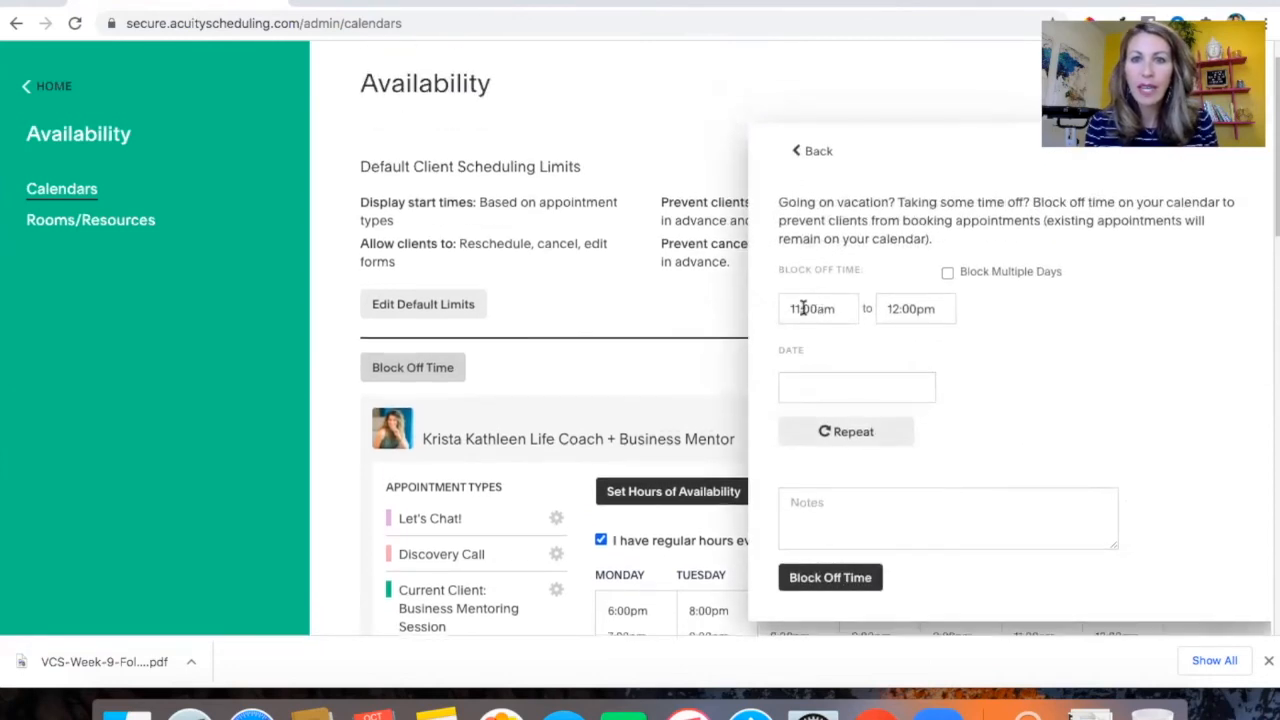
left_click(947, 272)
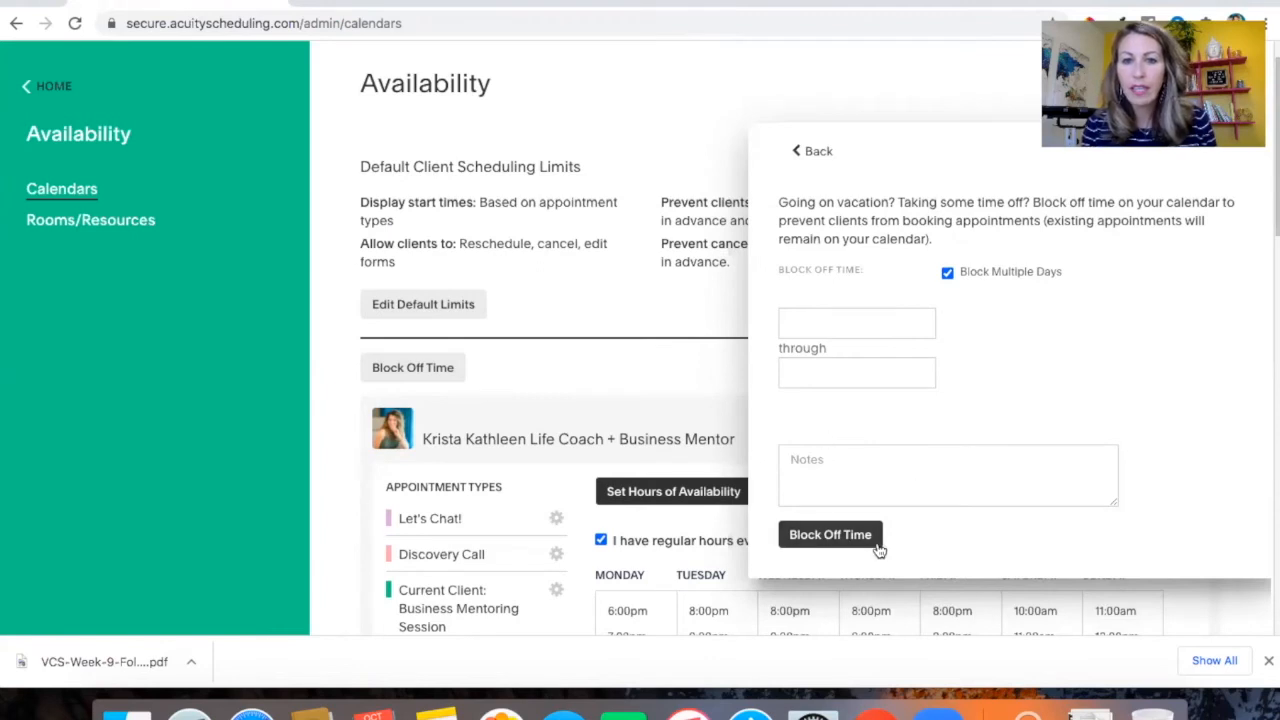
left_click(813, 151)
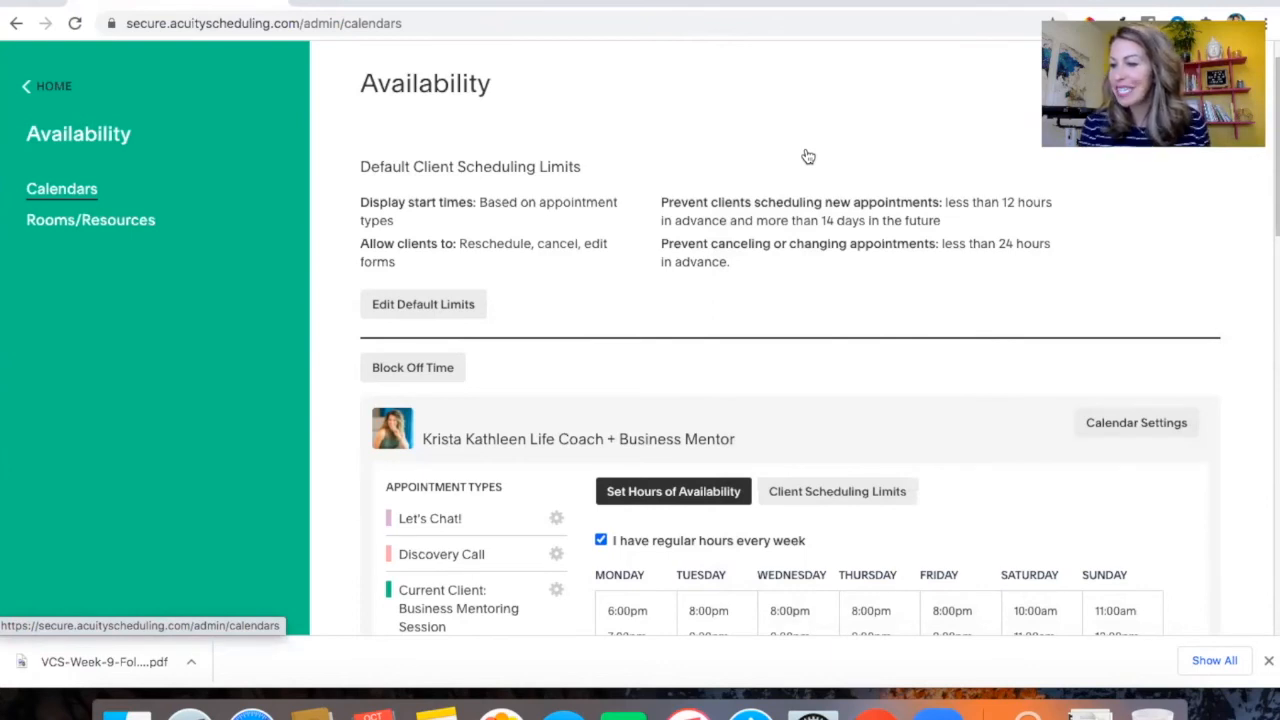
Open the default client scheduling limits and examine the minimum hours and maximum days settings.
scroll(808, 156, "down", 1)
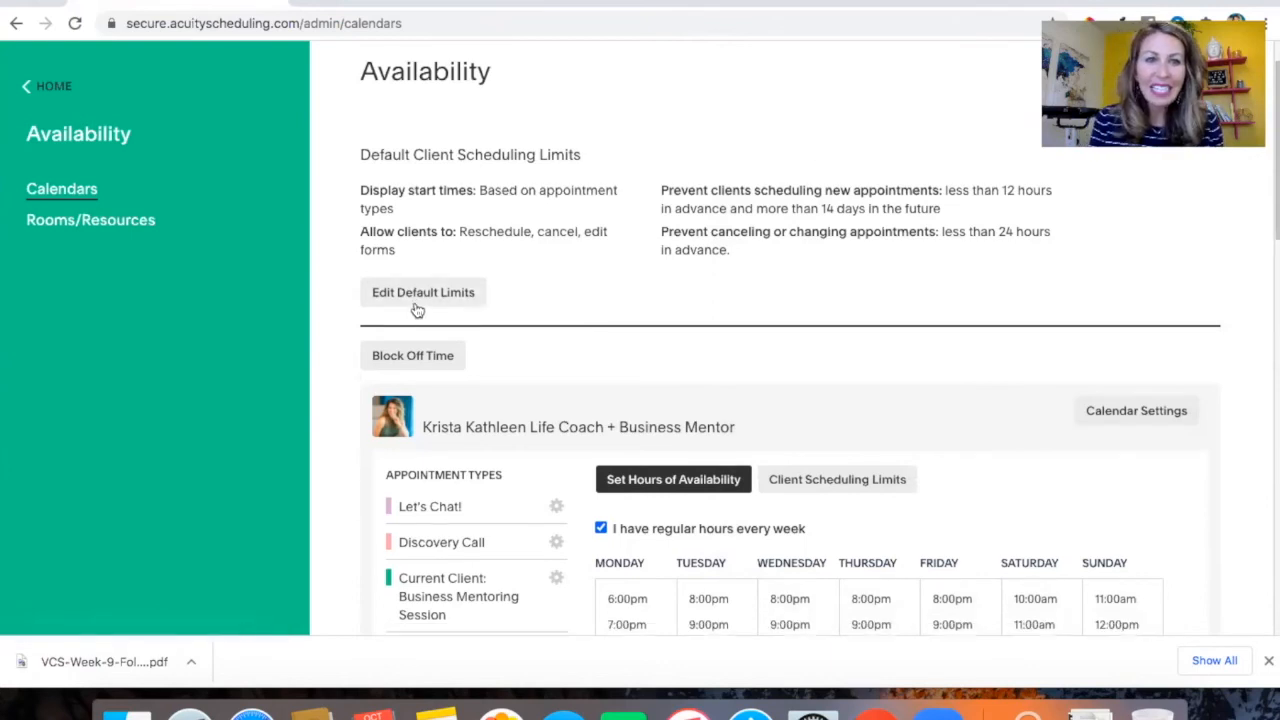
scroll(415, 309, "up", 2)
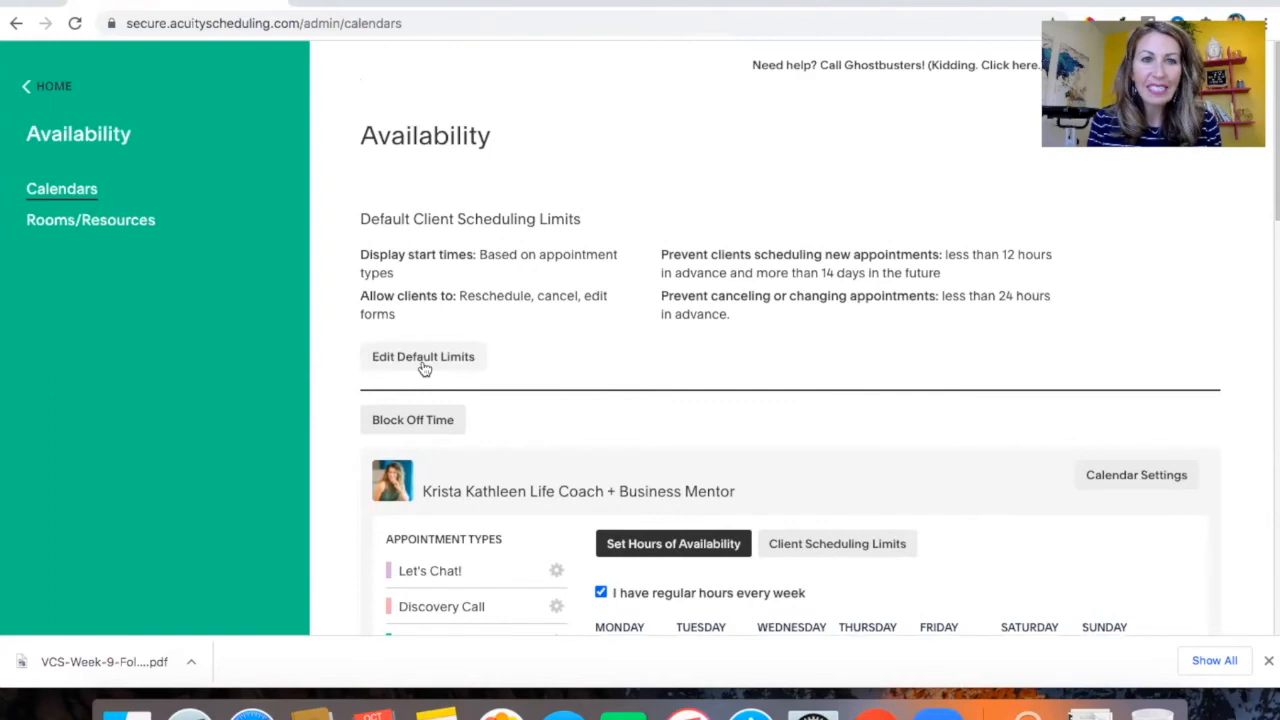
left_click(424, 364)
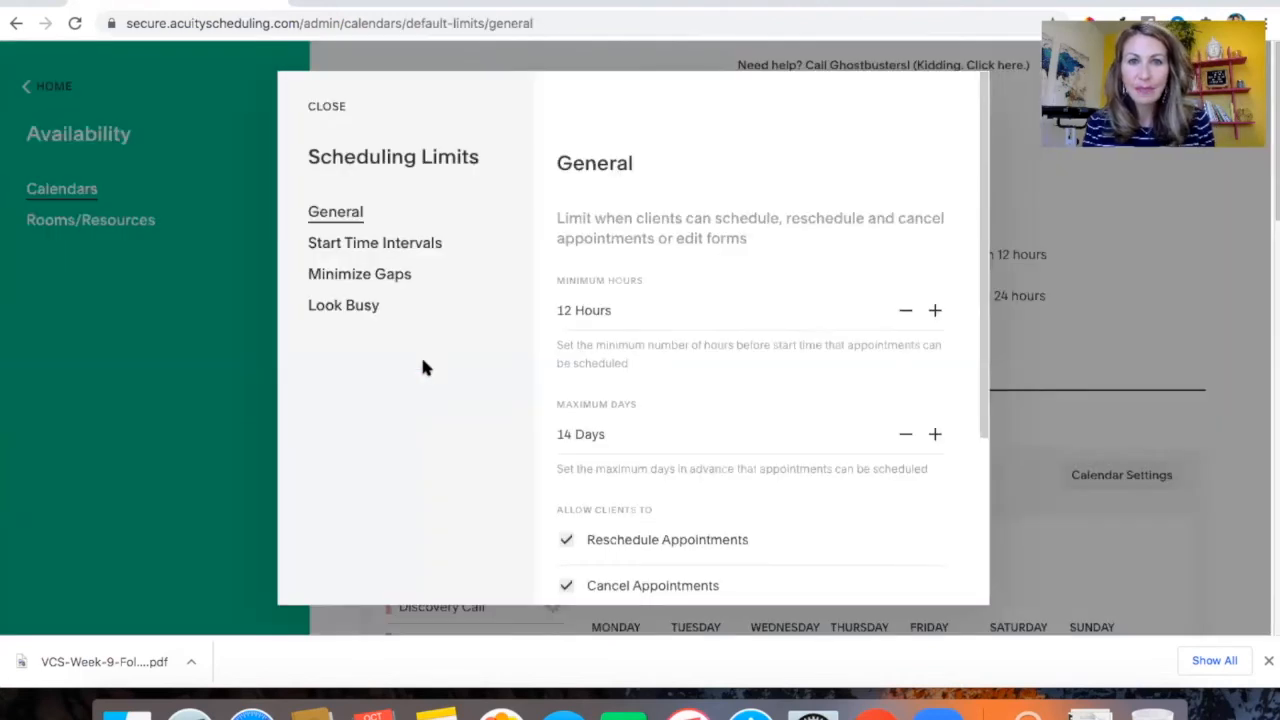
scroll(760, 420, "down", 2)
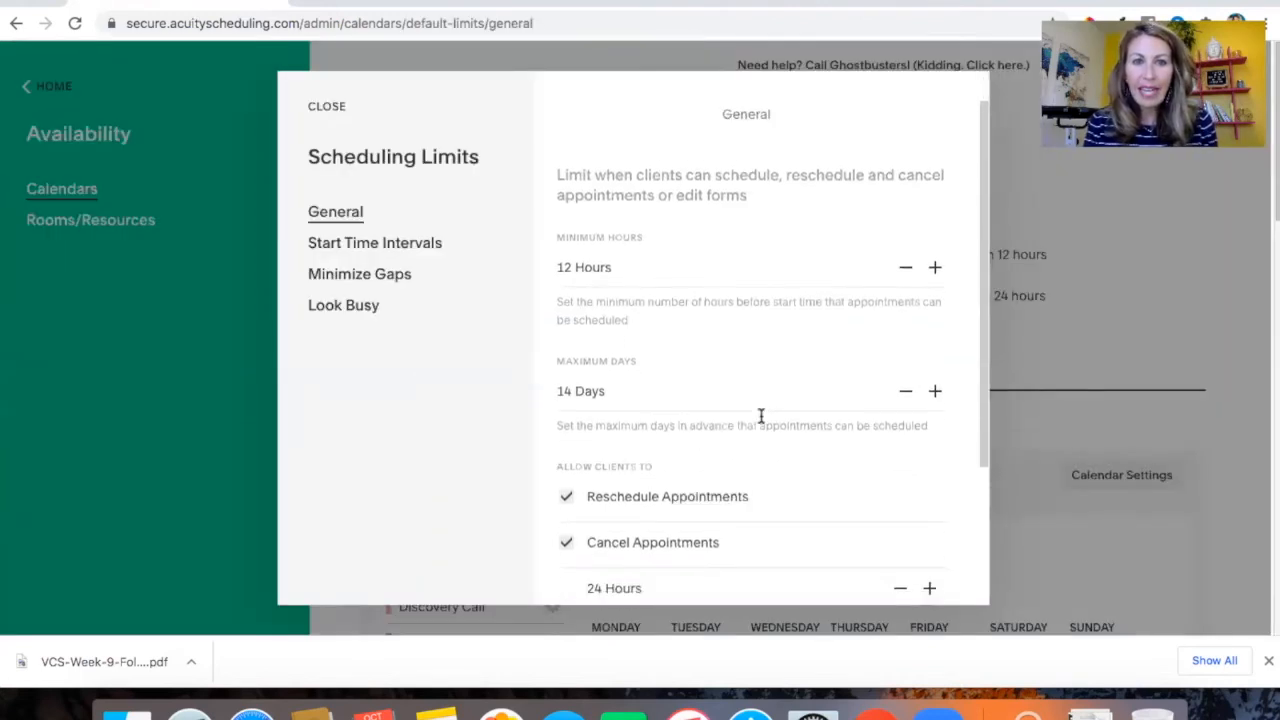
scroll(760, 420, "down", 2)
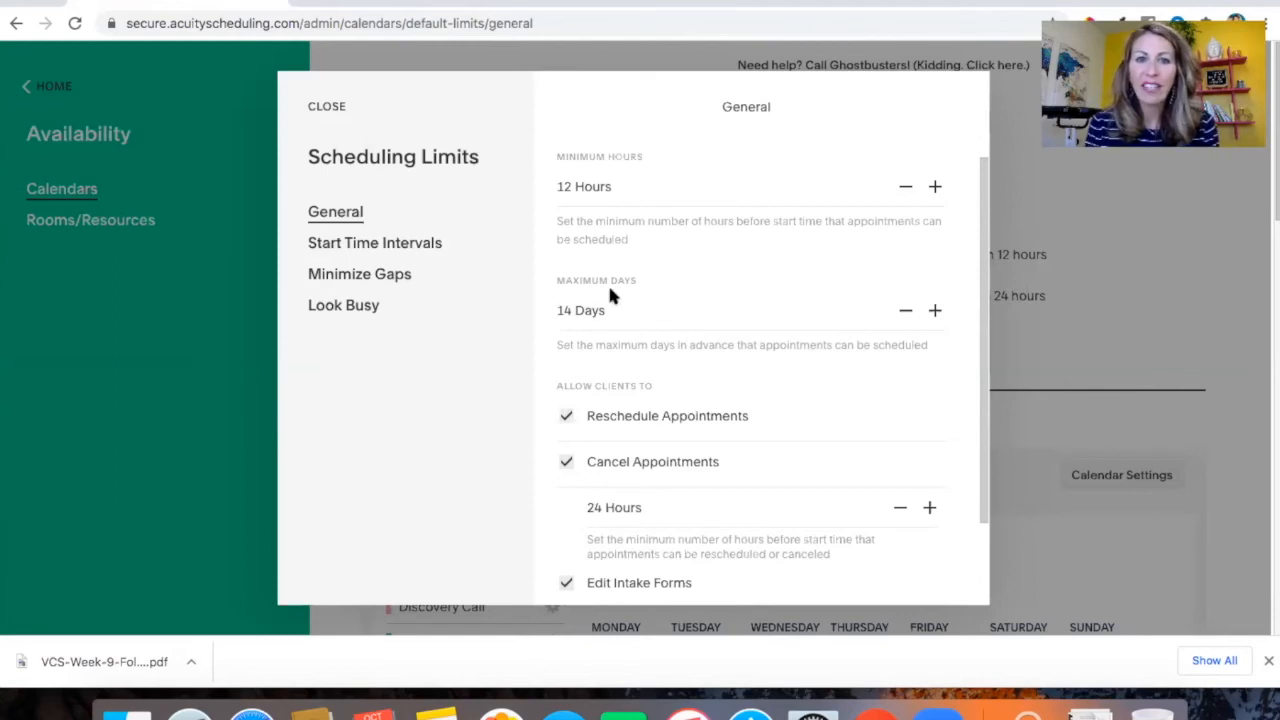
scroll(610, 295, "down", 1)
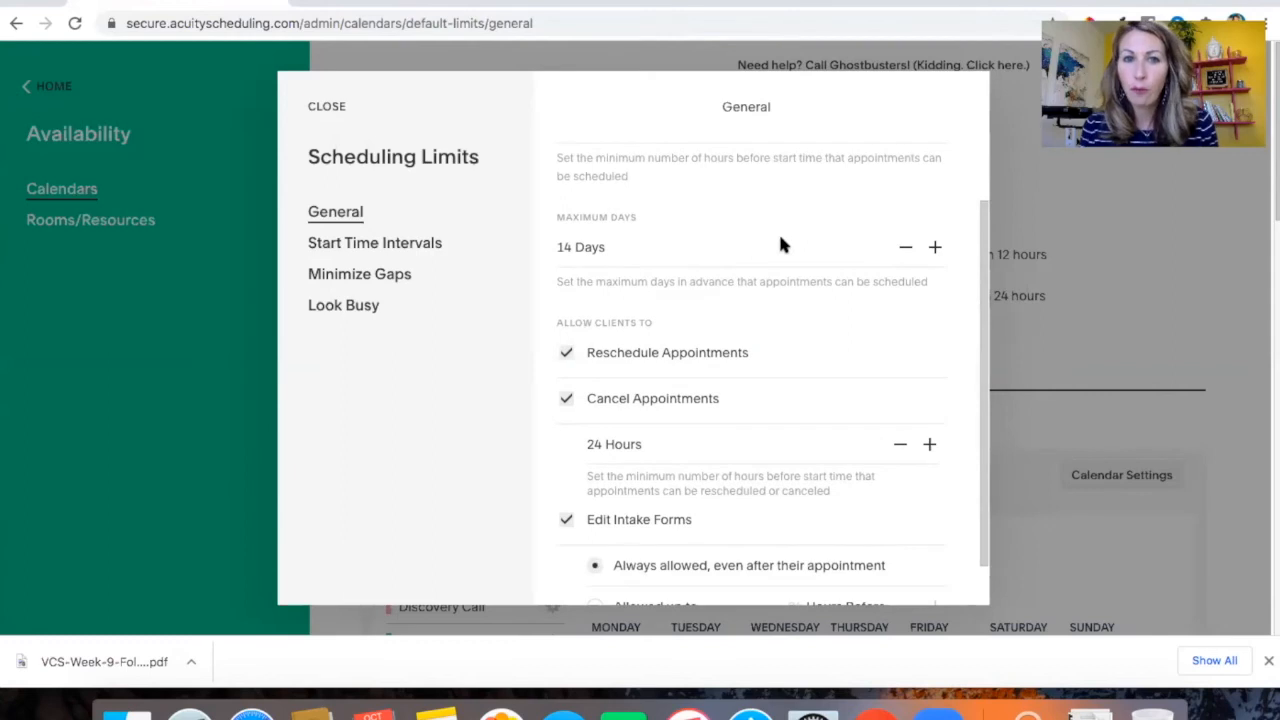
scroll(780, 246, "up", 1)
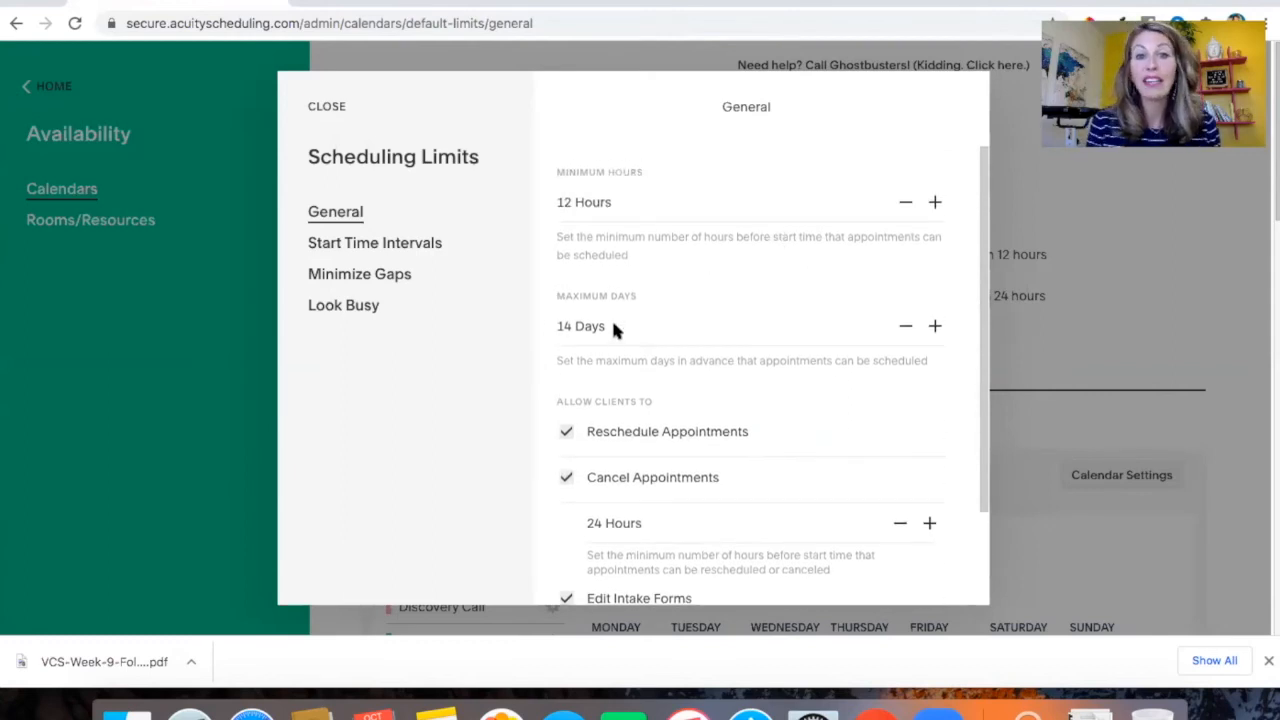
Review the client permissions for rescheduling, cancelling and editing intake forms, and close the scheduling limits.
scroll(613, 328, "down", 2)
scroll(613, 328, "up", 1)
scroll(613, 328, "down", 1)
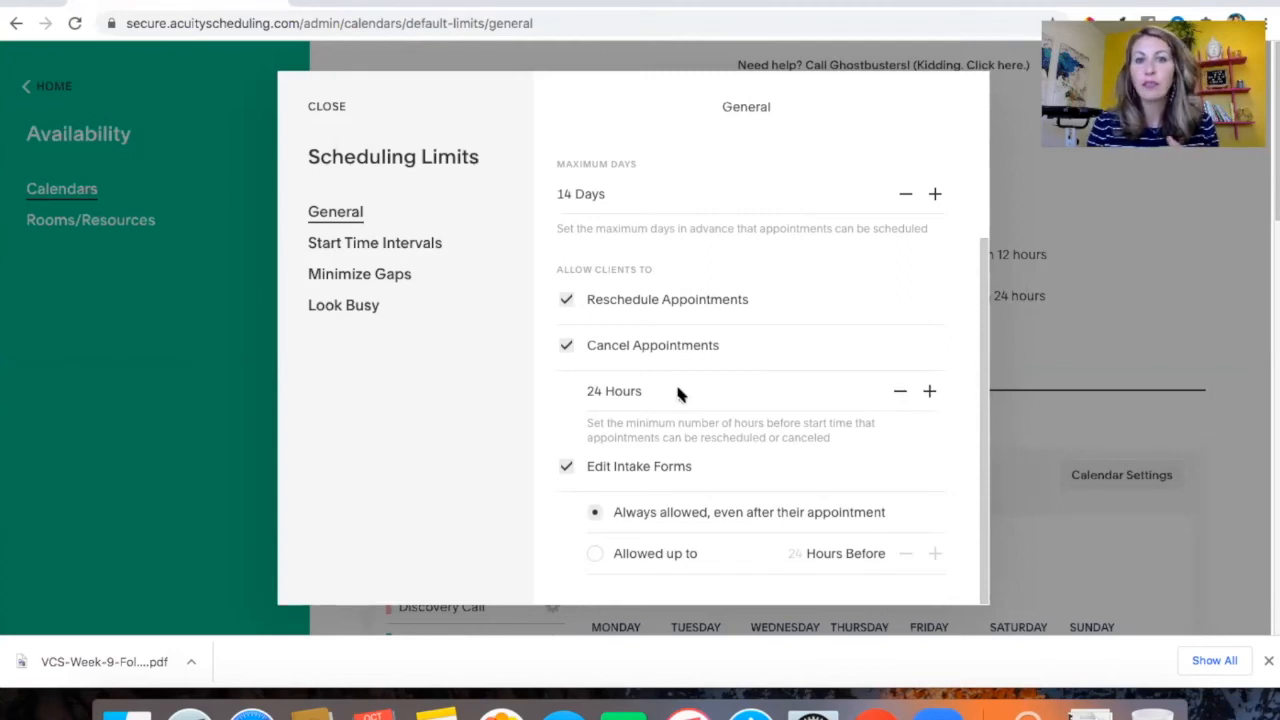
scroll(678, 394, "down", 1)
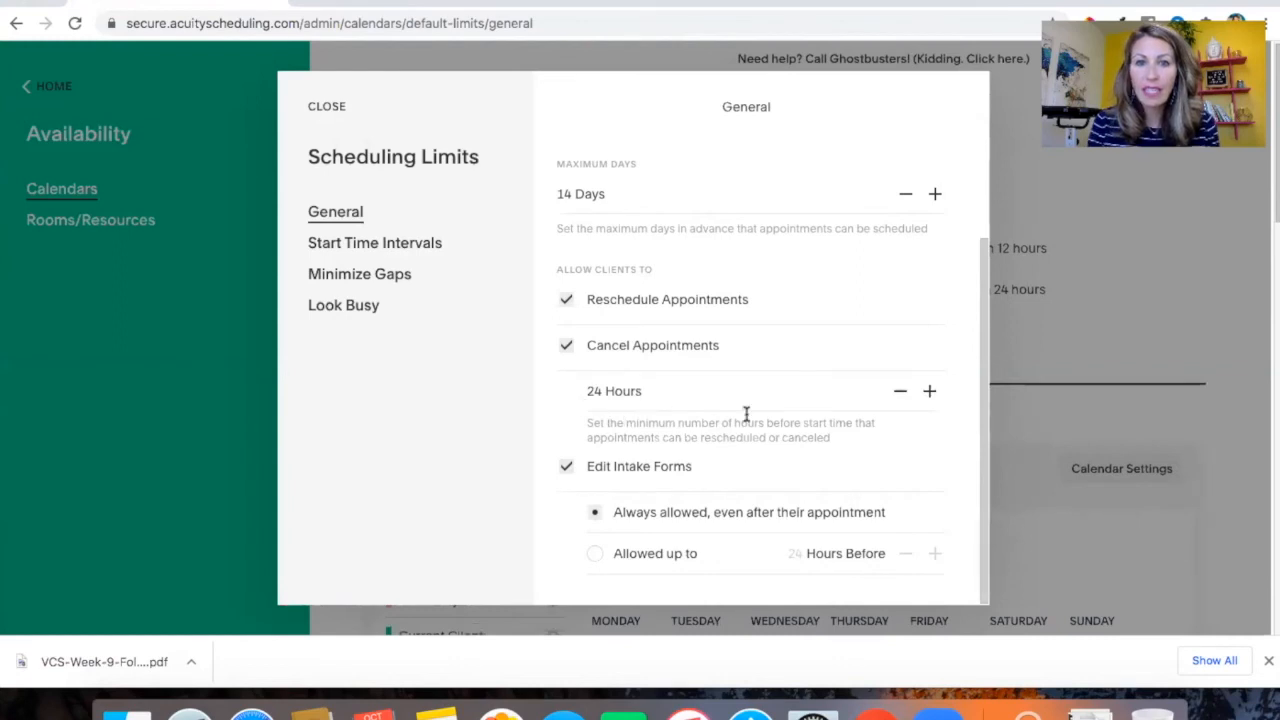
scroll(747, 414, "down", 3)
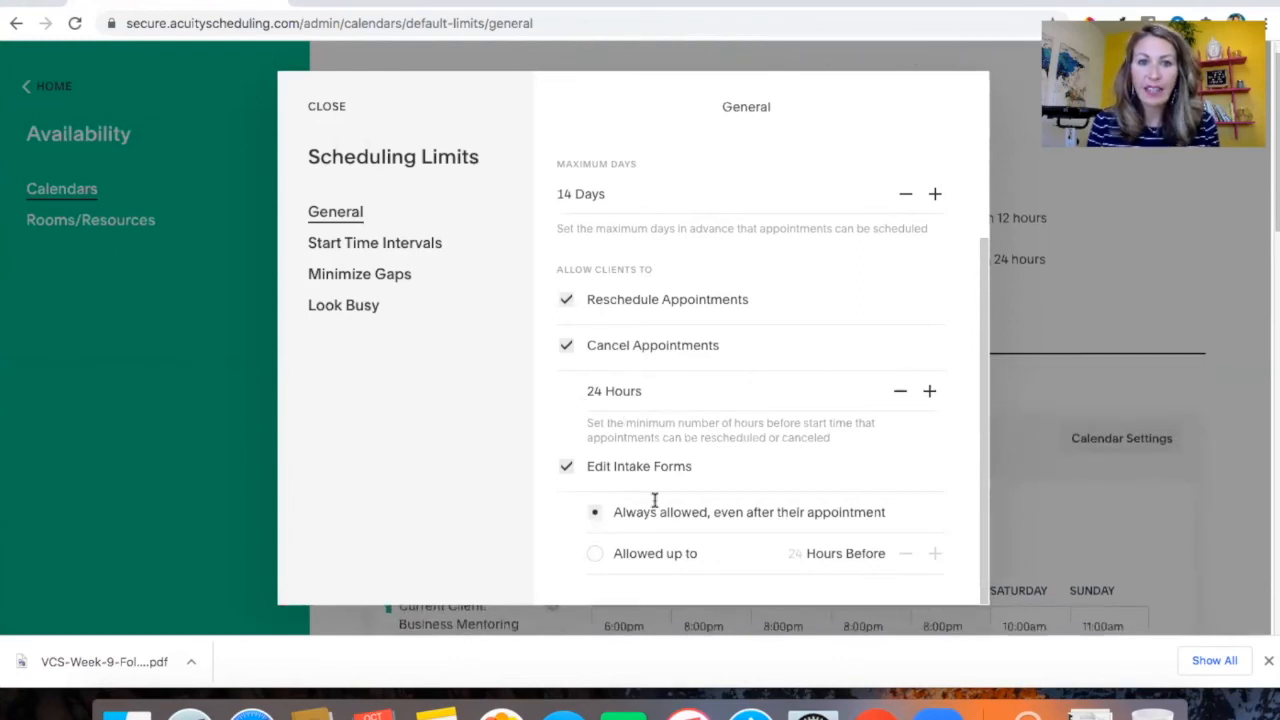
scroll(726, 517, "up", 1)
scroll(726, 515, "down", 1)
left_click(325, 110)
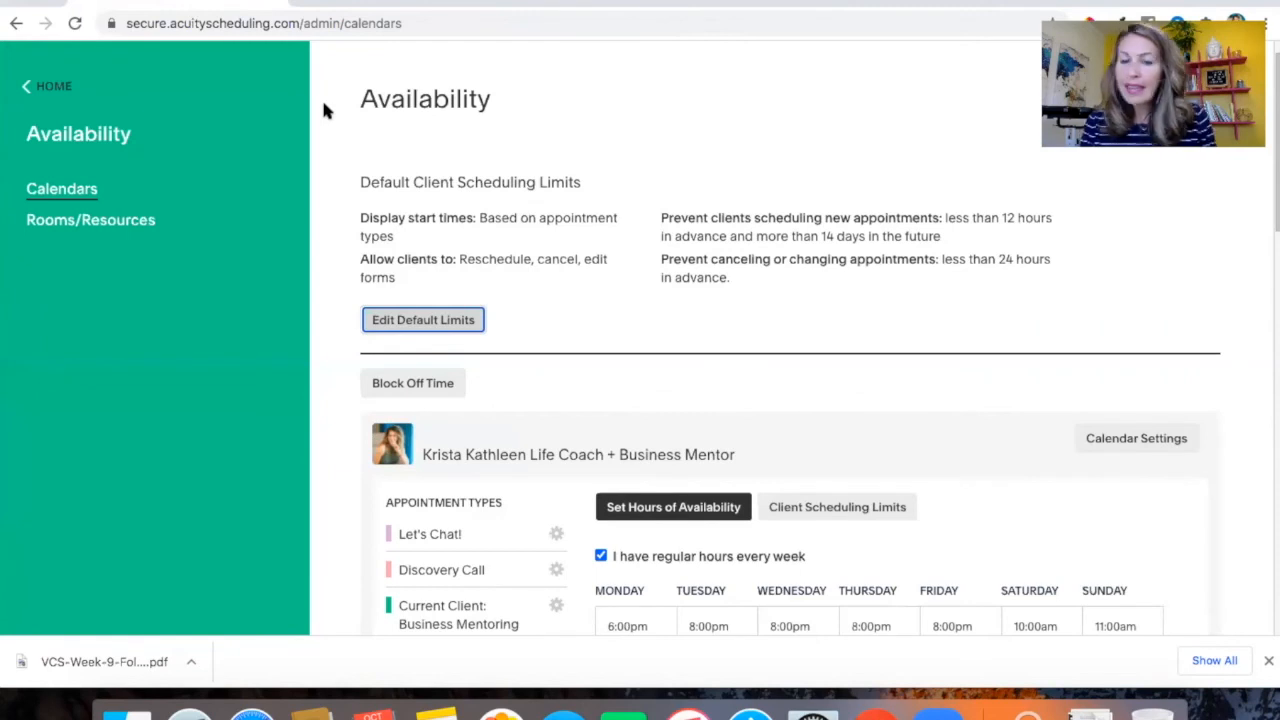
Return to the home page and open the Payment Settings.
left_click(46, 86)
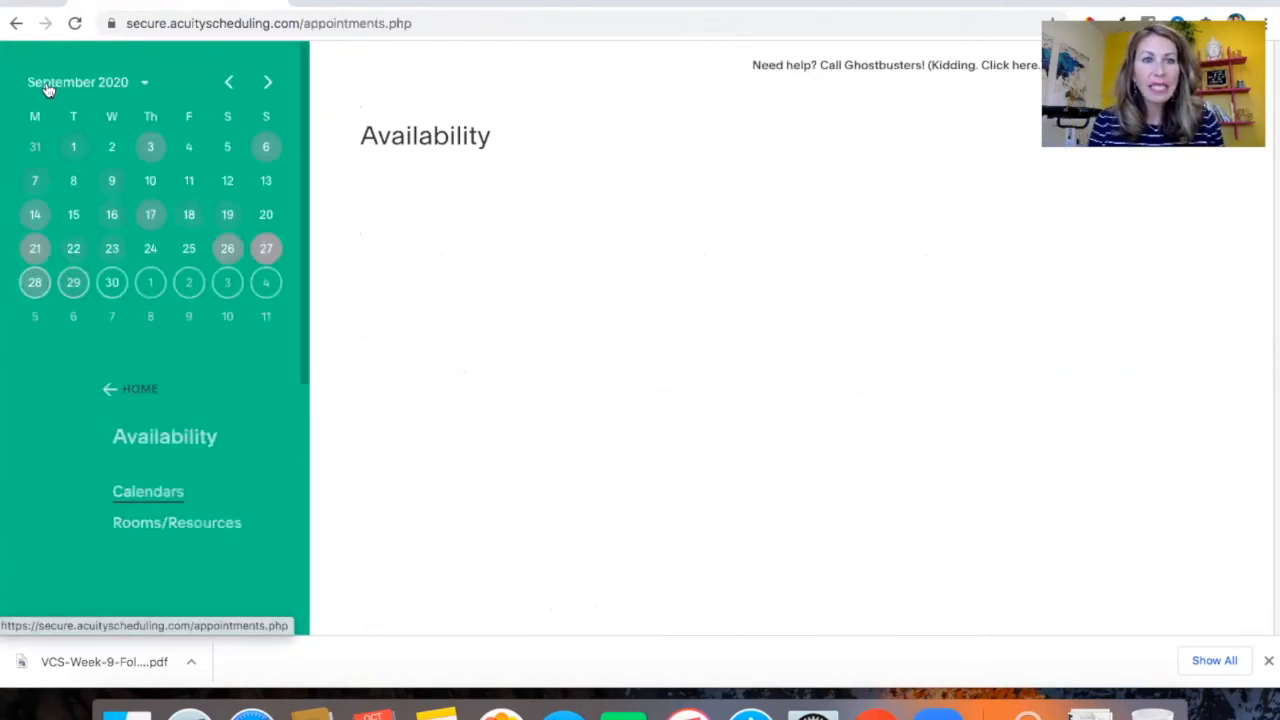
scroll(166, 476, "down", 5)
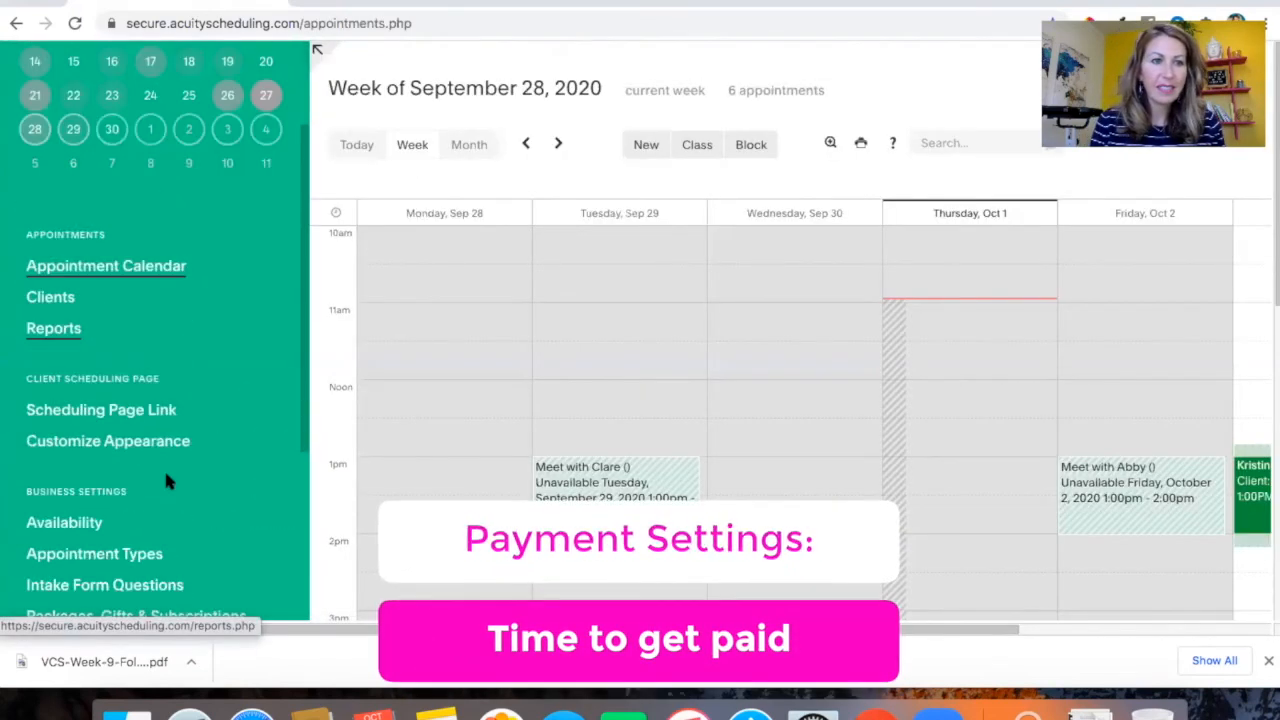
scroll(166, 482, "down", 1)
left_click(98, 467)
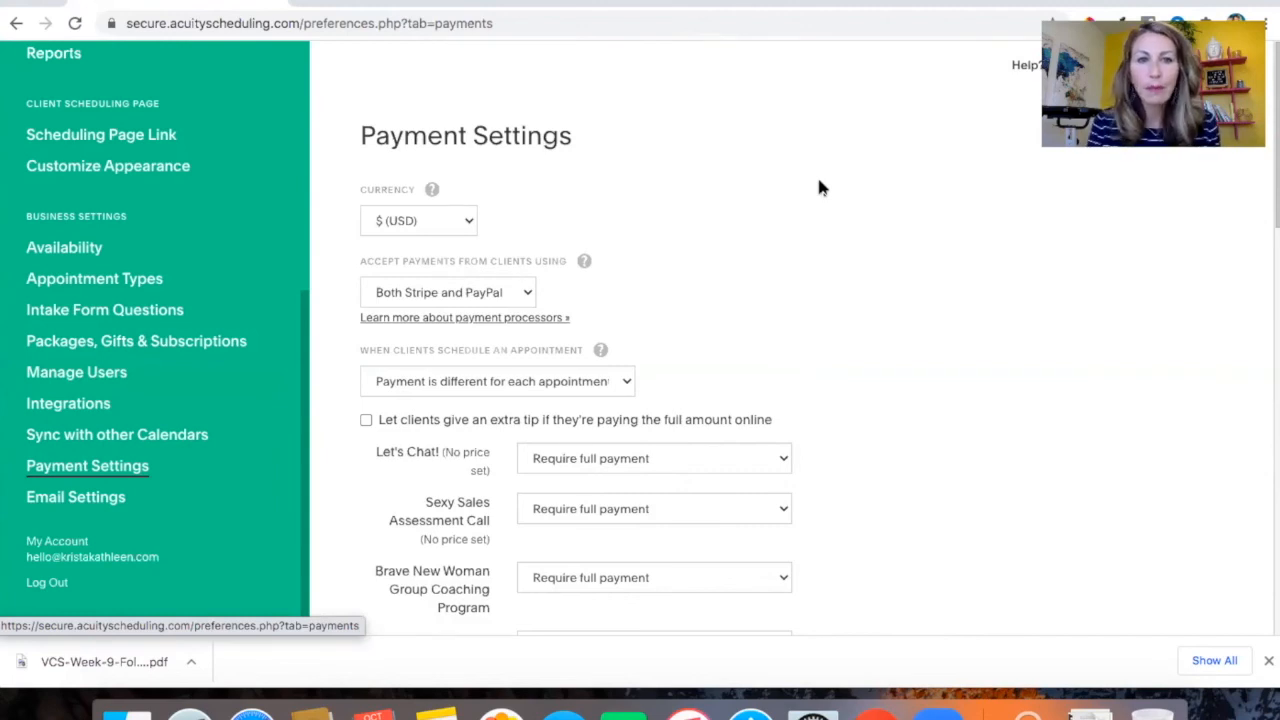
Review the currency, payment processors and payment requirement for each appointment type.
scroll(820, 187, "down", 1)
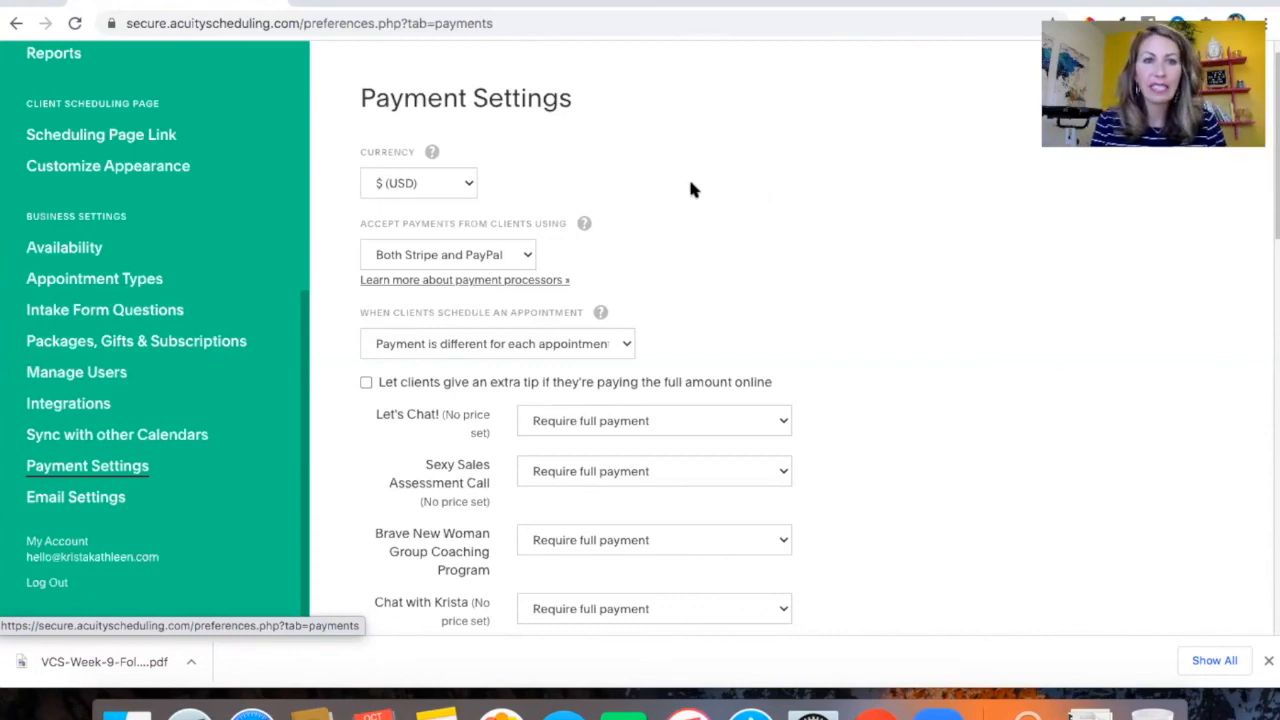
scroll(690, 189, "down", 2)
scroll(690, 189, "down", 3)
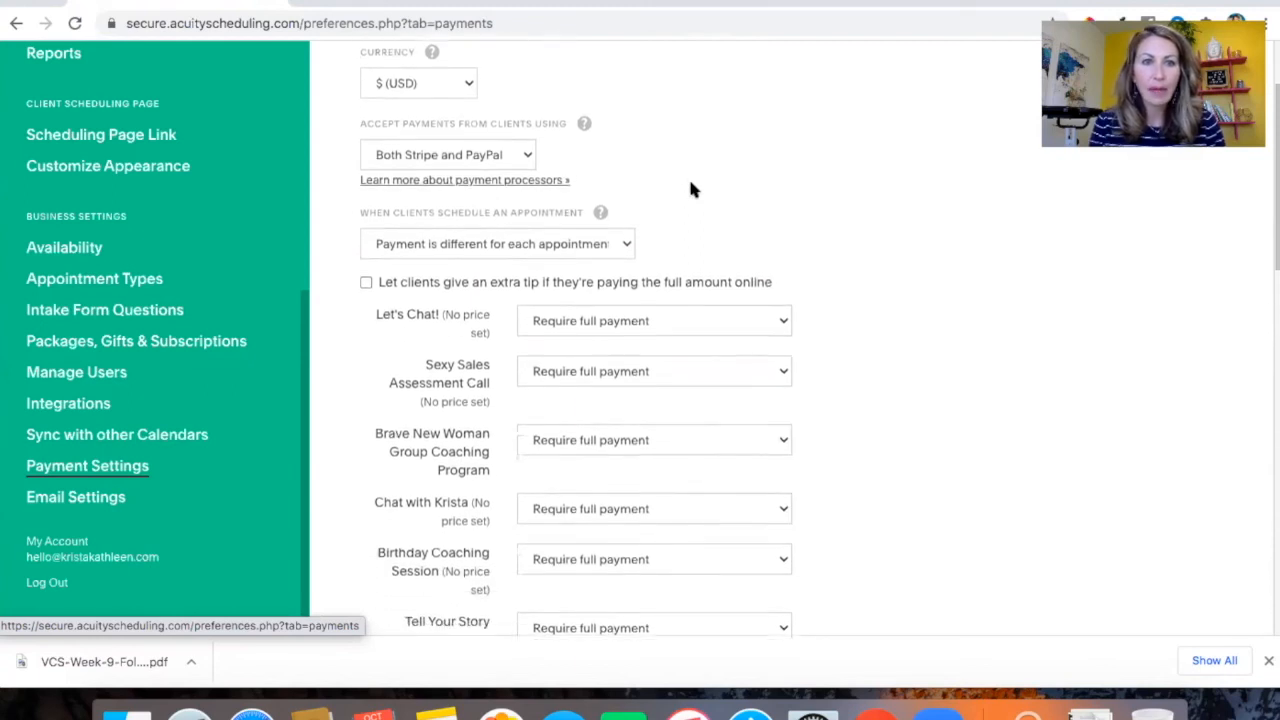
scroll(690, 189, "down", 1)
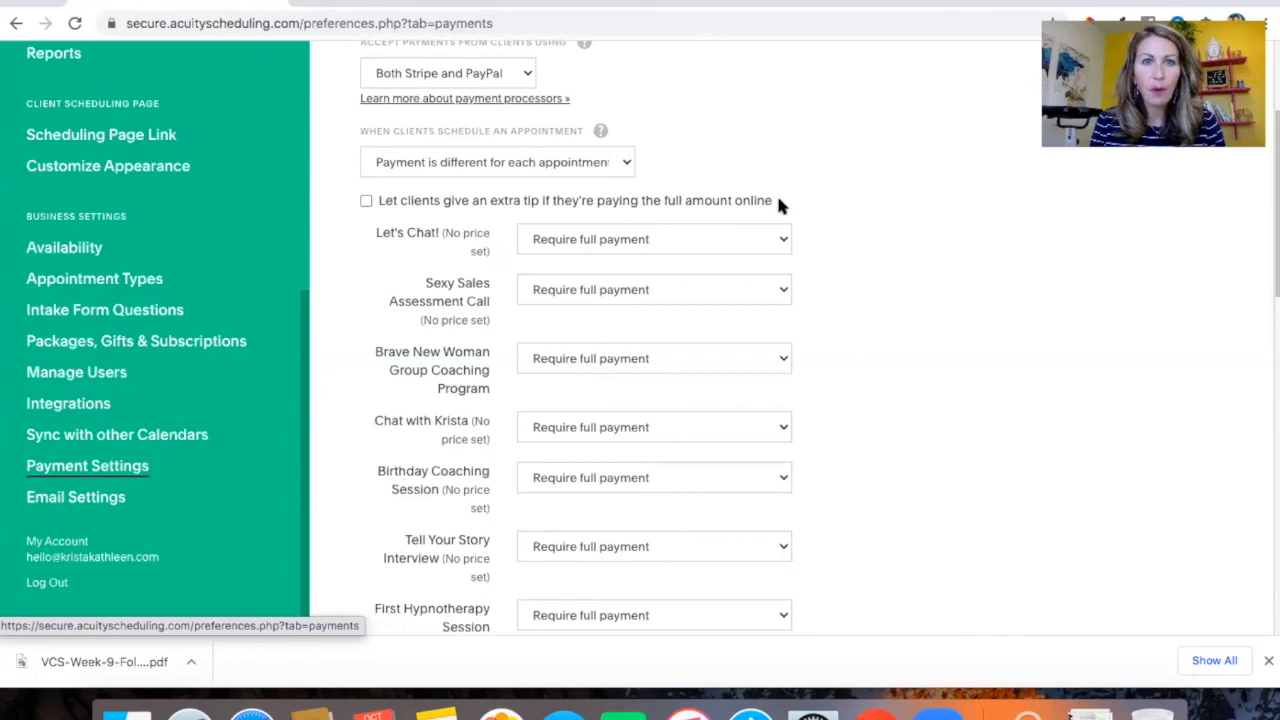
scroll(778, 203, "down", 1)
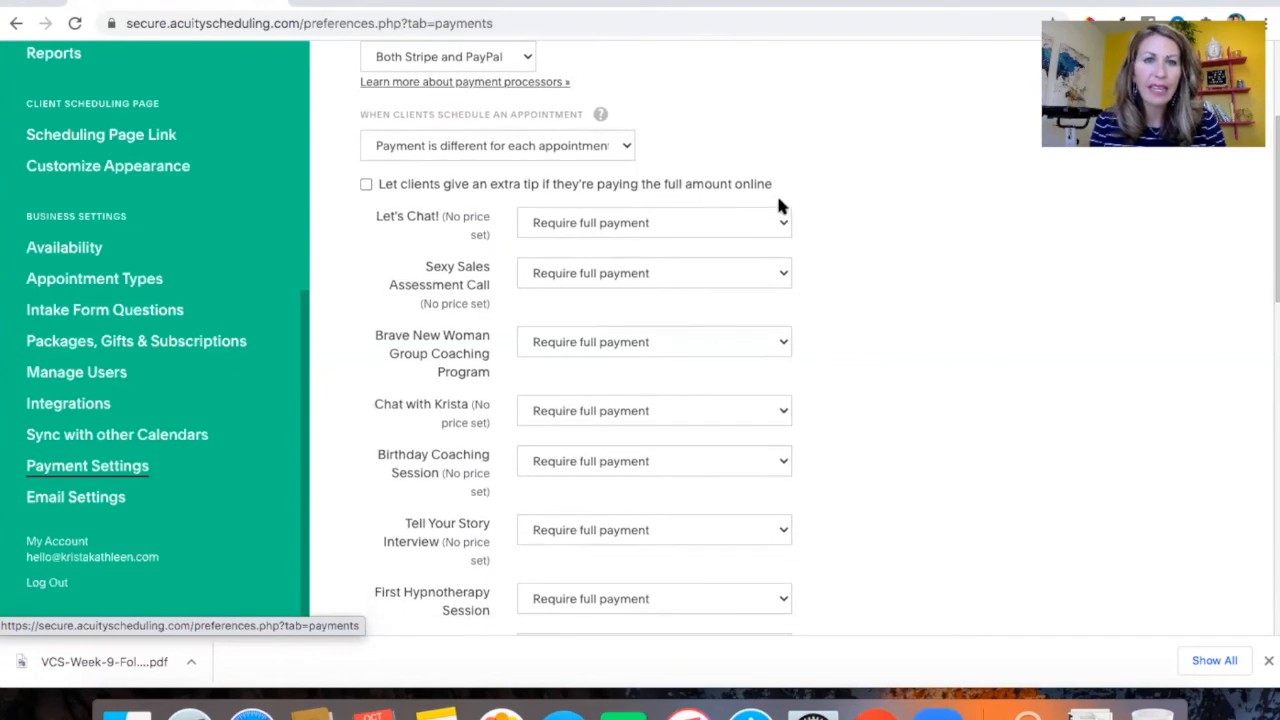
scroll(778, 203, "down", 2)
scroll(780, 205, "down", 5)
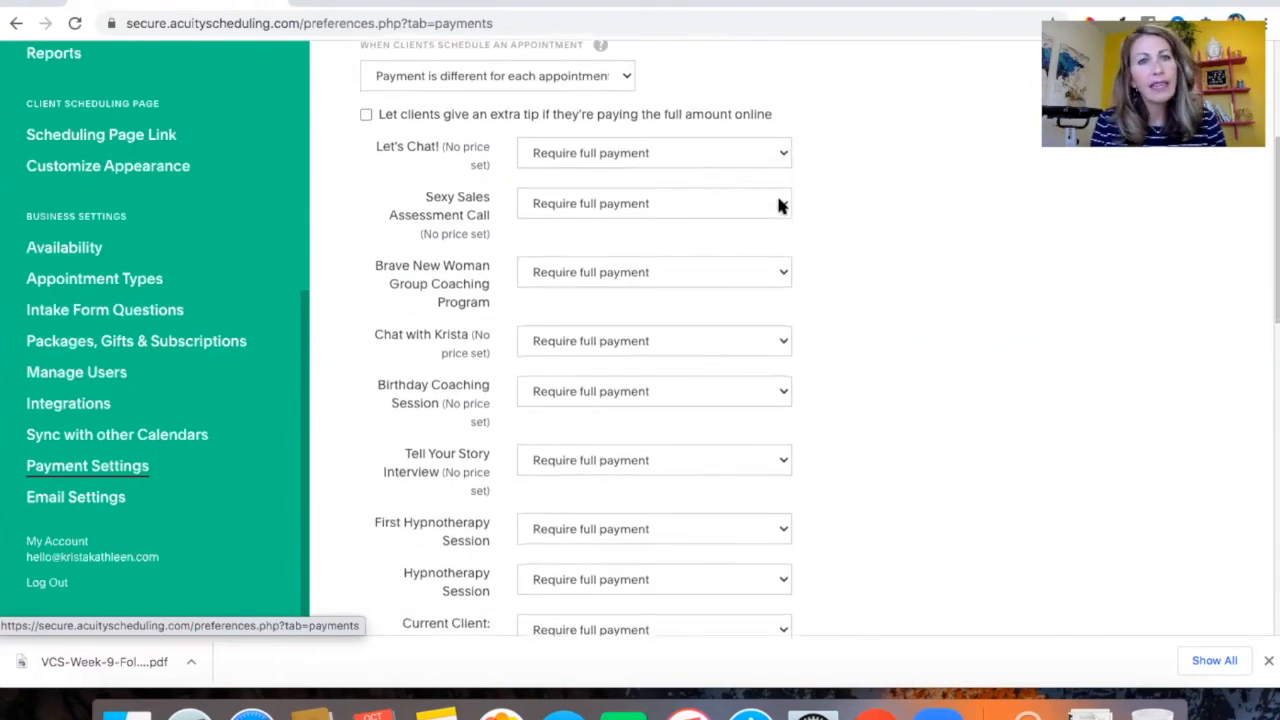
scroll(780, 205, "down", 3)
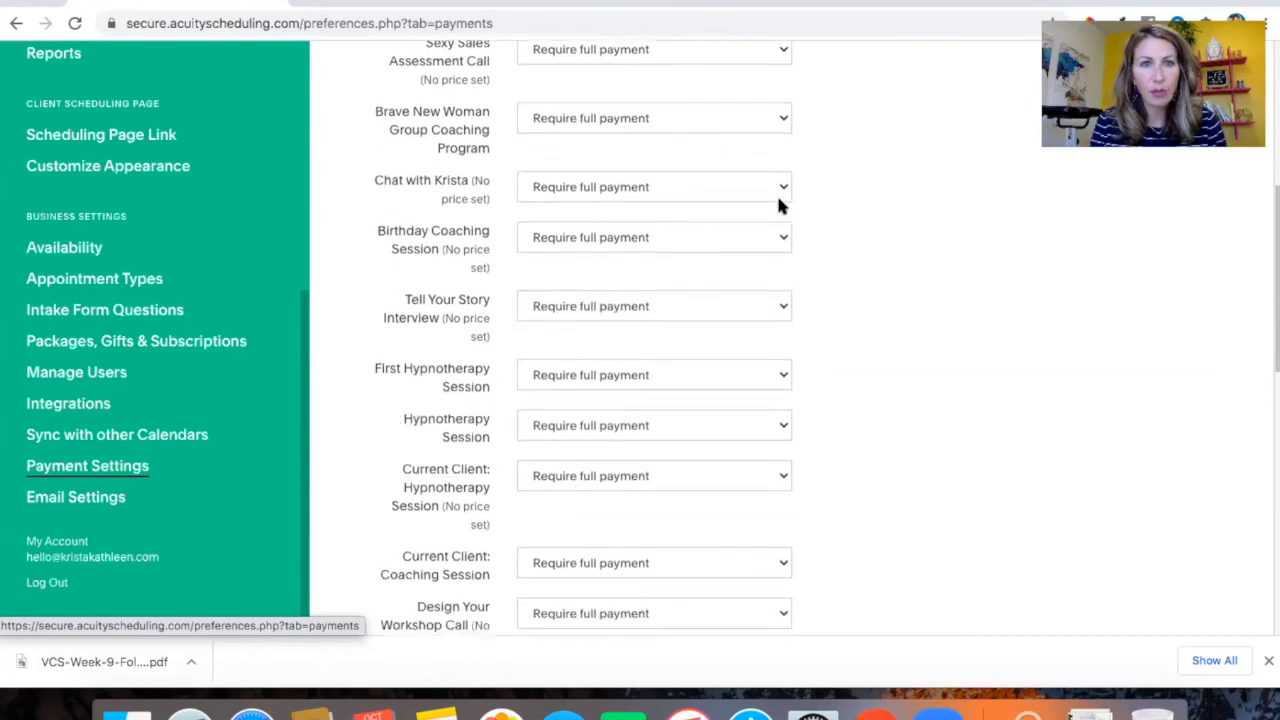
View the payment requirement options for the Let's Chat! appointment and leave the choice as it is.
scroll(780, 205, "up", 8)
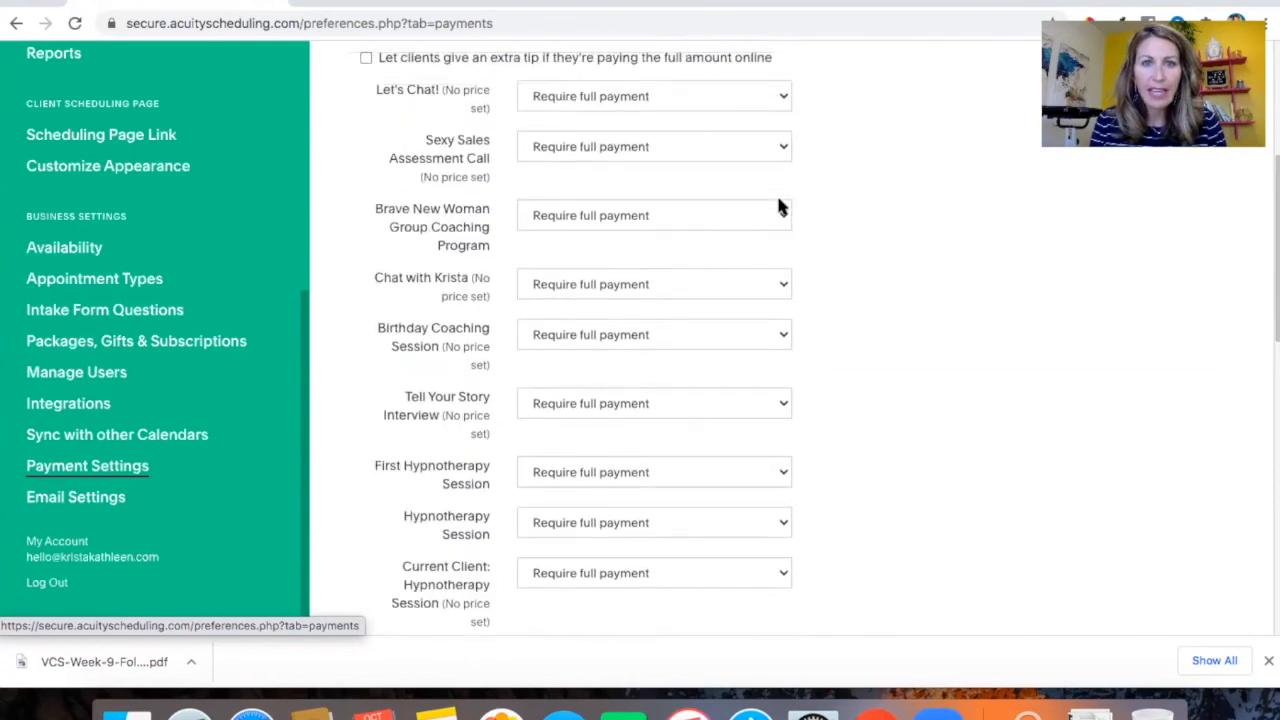
left_click(783, 170)
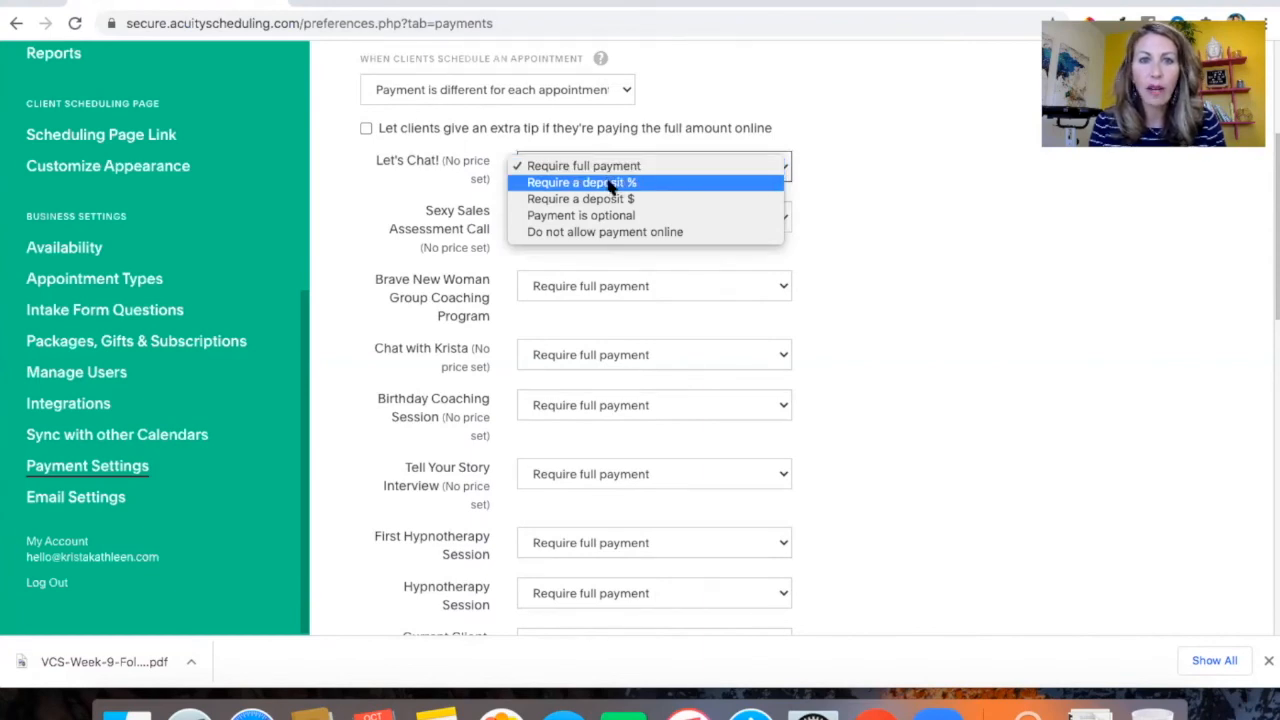
left_click(863, 200)
Examine the PayPal and Stripe account settings, and return to the start of the payment settings.
scroll(864, 200, "down", 8)
scroll(866, 207, "down", 10)
scroll(866, 207, "down", 3)
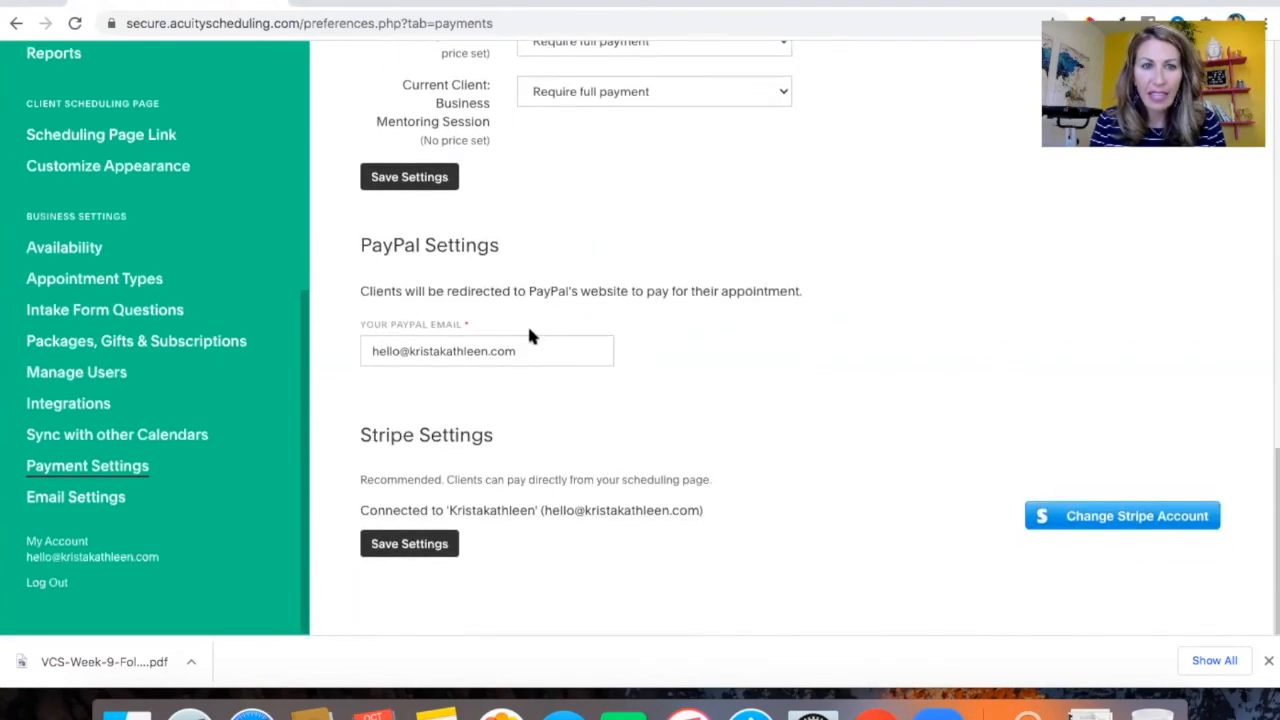
scroll(684, 380, "up", 10)
scroll(681, 369, "up", 4)
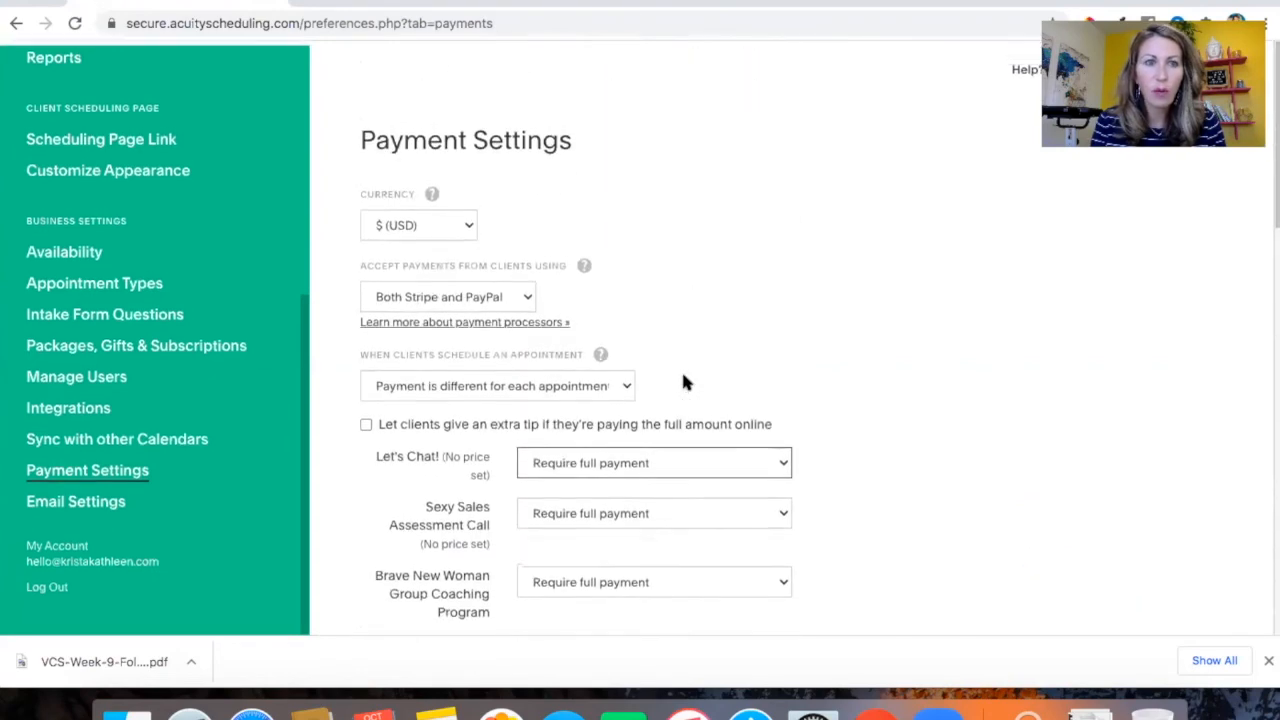
Open Appointment Types, look over the session prices, and expand the direct scheduling link for Hypnotherapy Session.
scroll(215, 166, "up", 4)
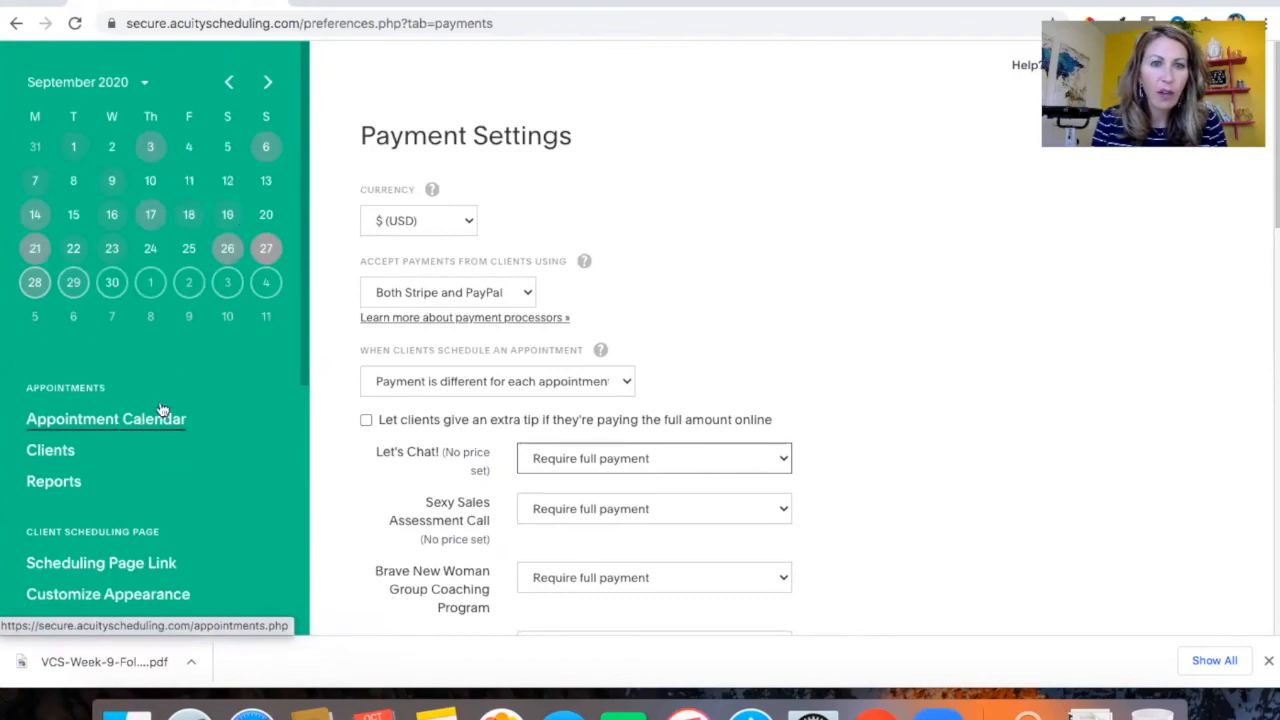
scroll(134, 500, "down", 5)
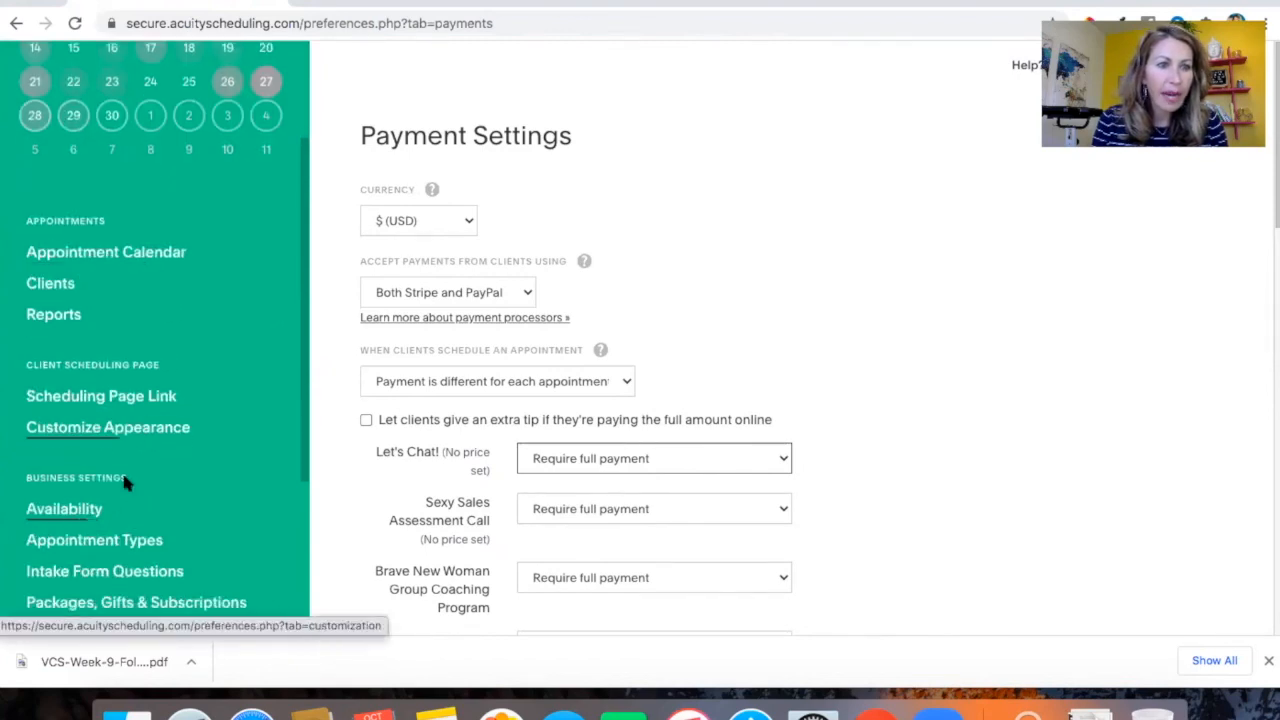
left_click(94, 490)
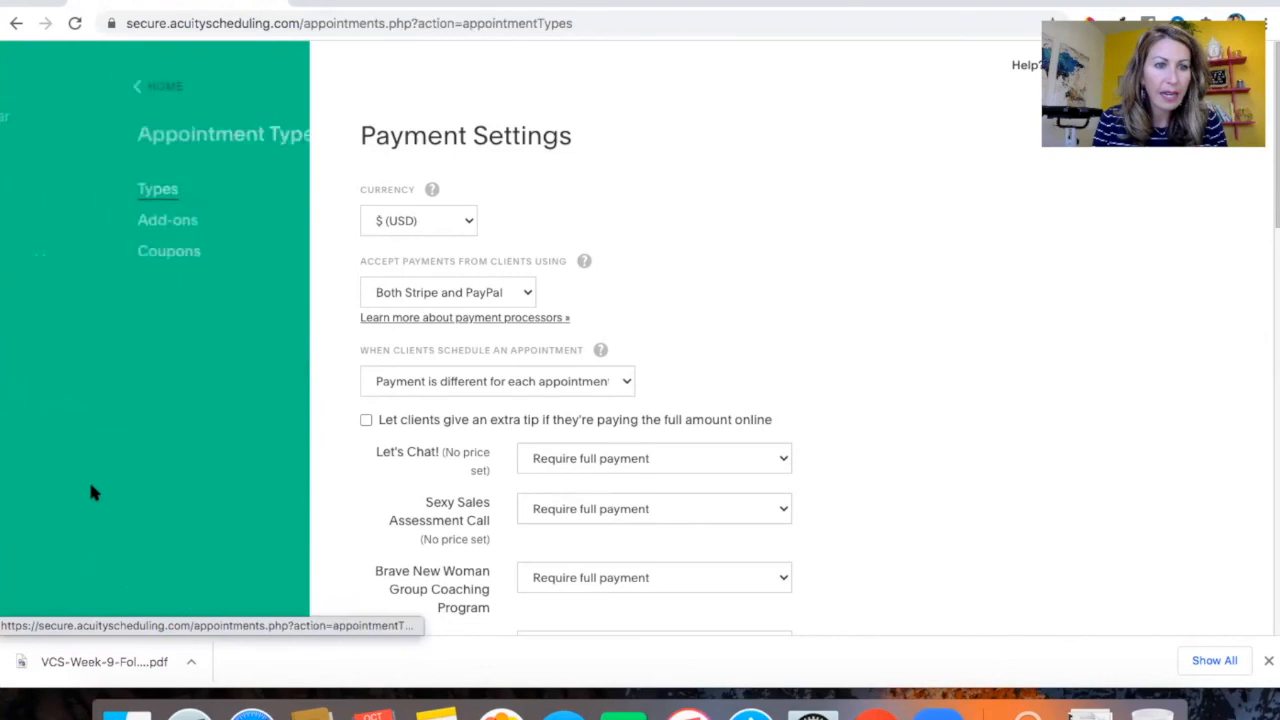
scroll(641, 428, "down", 5)
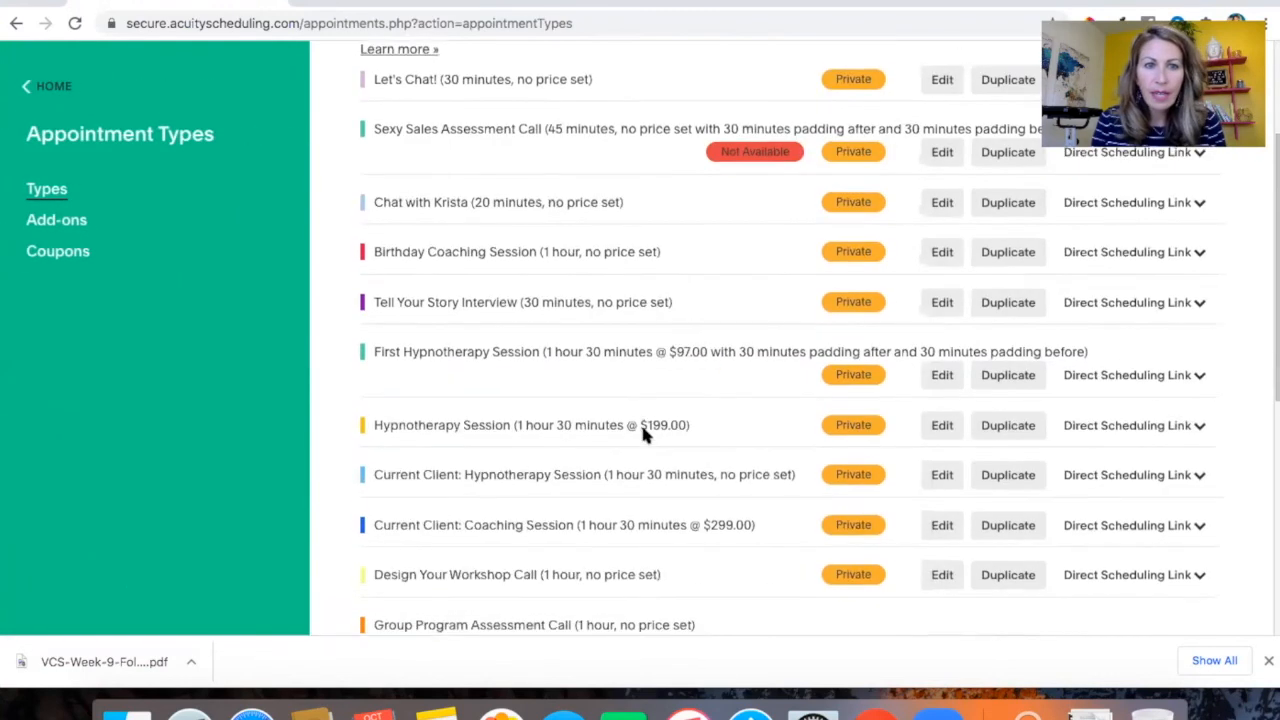
scroll(640, 421, "down", 2)
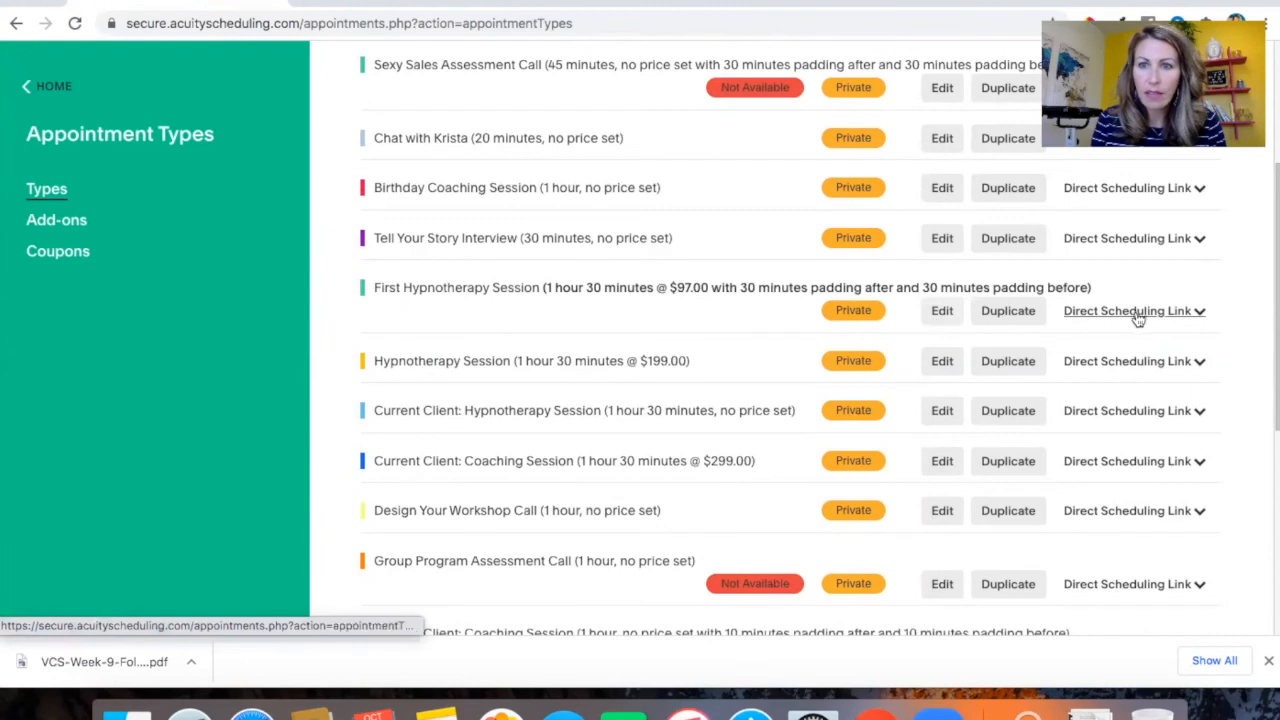
left_click(1090, 365)
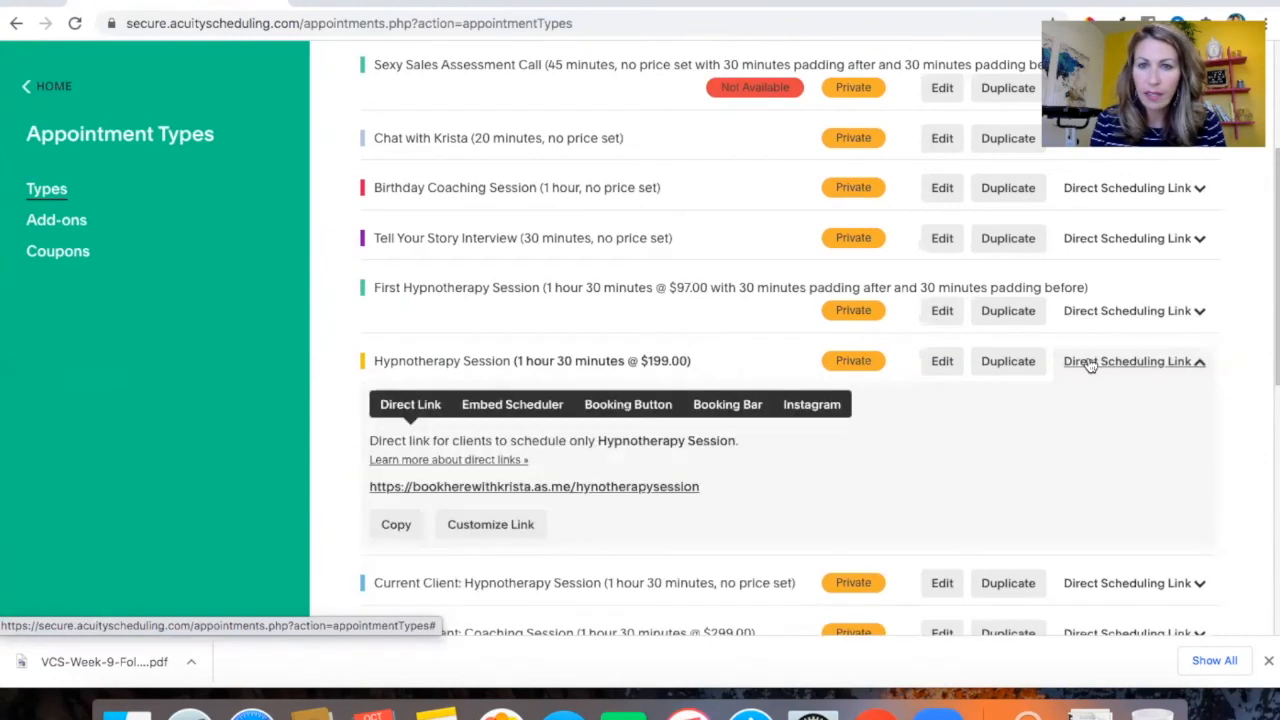
Open the Hypnotherapy Session for editing and review its duration, price, category, color and access settings.
left_click(942, 365)
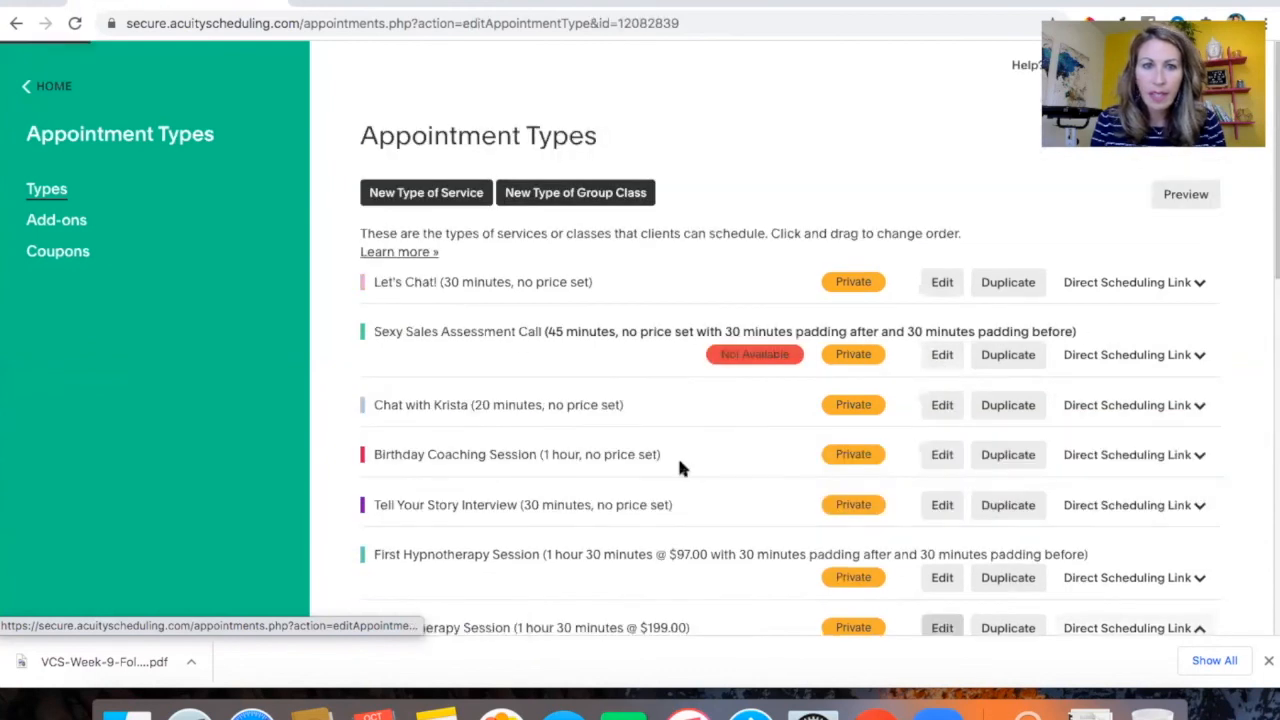
scroll(679, 469, "down", 1)
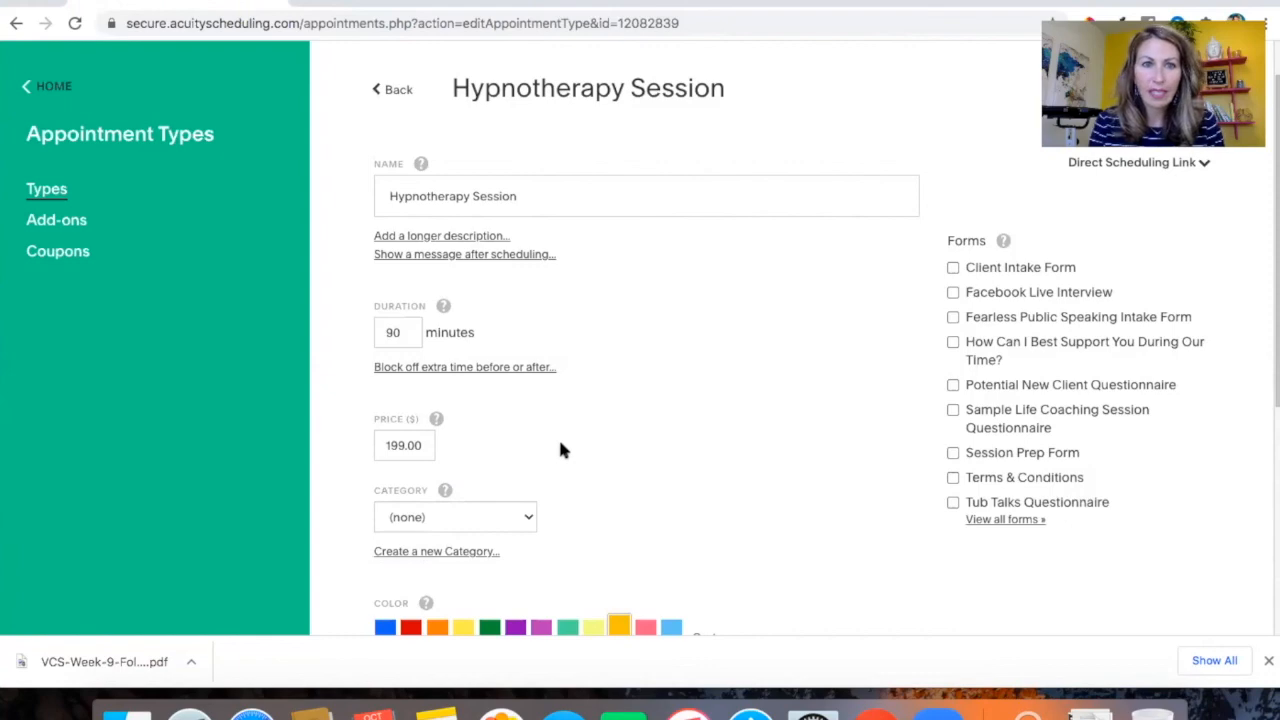
scroll(560, 450, "down", 2)
scroll(560, 450, "up", 3)
scroll(560, 450, "down", 10)
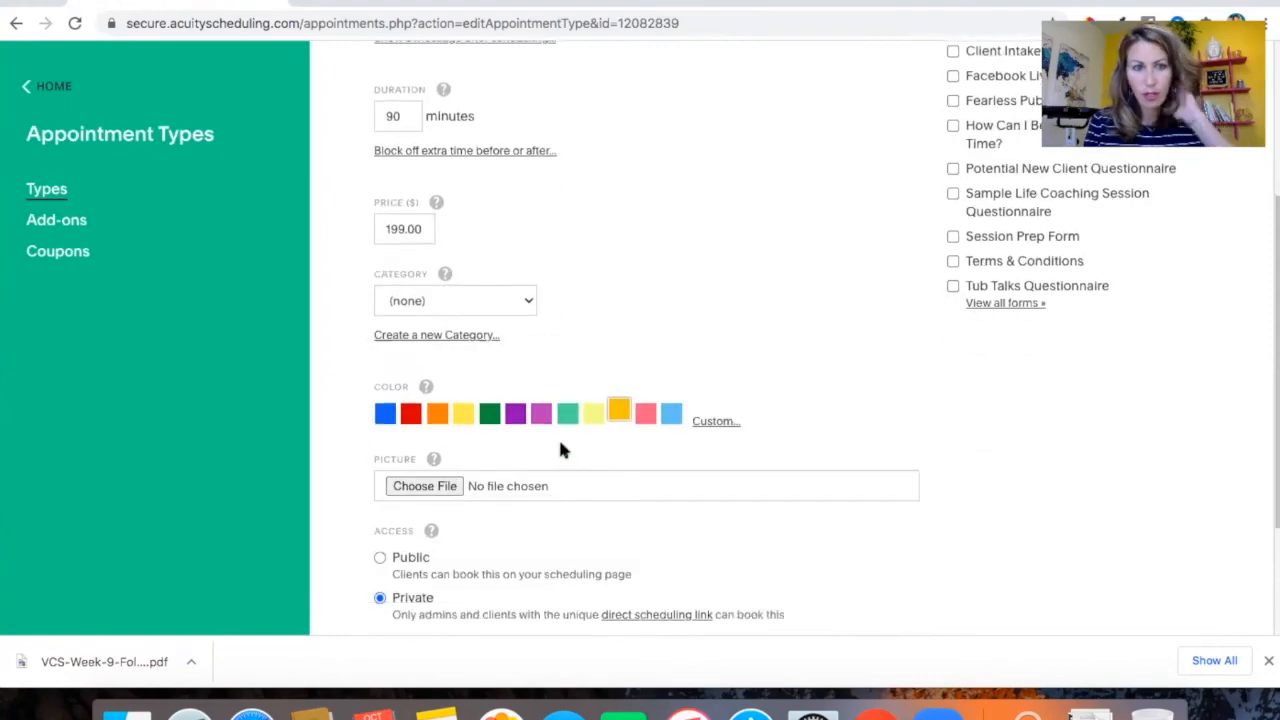
scroll(558, 444, "up", 10)
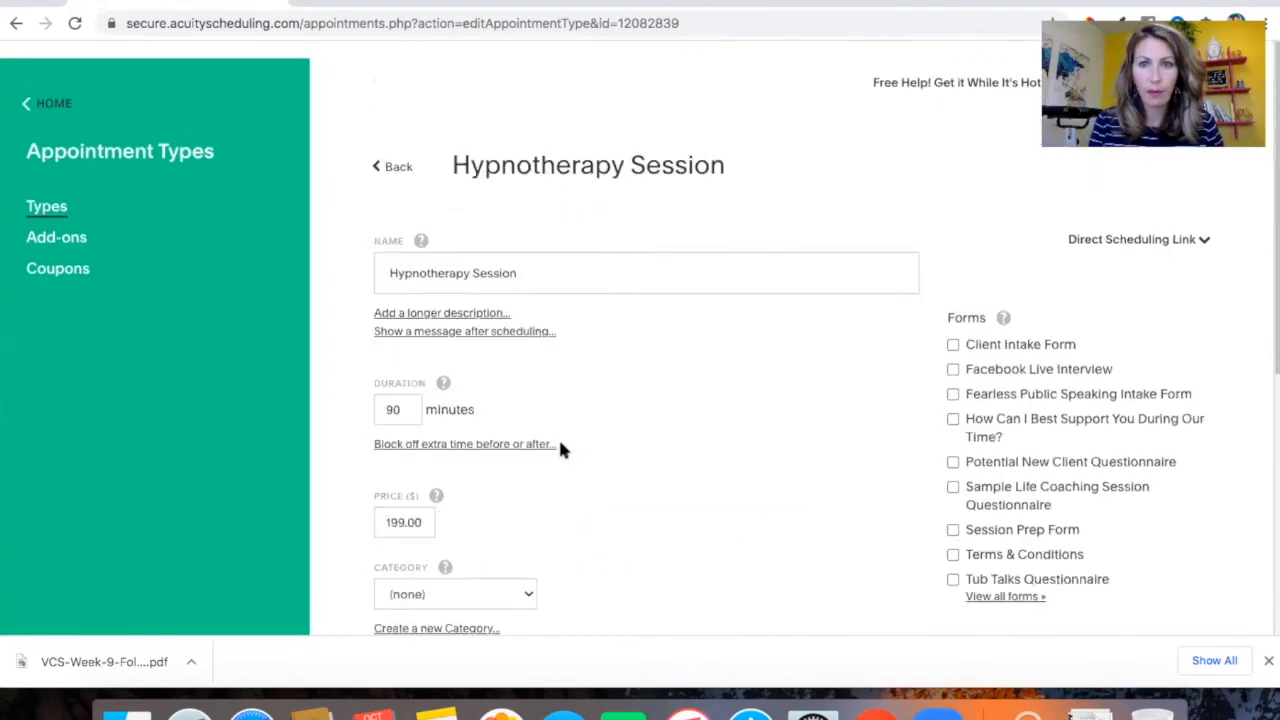